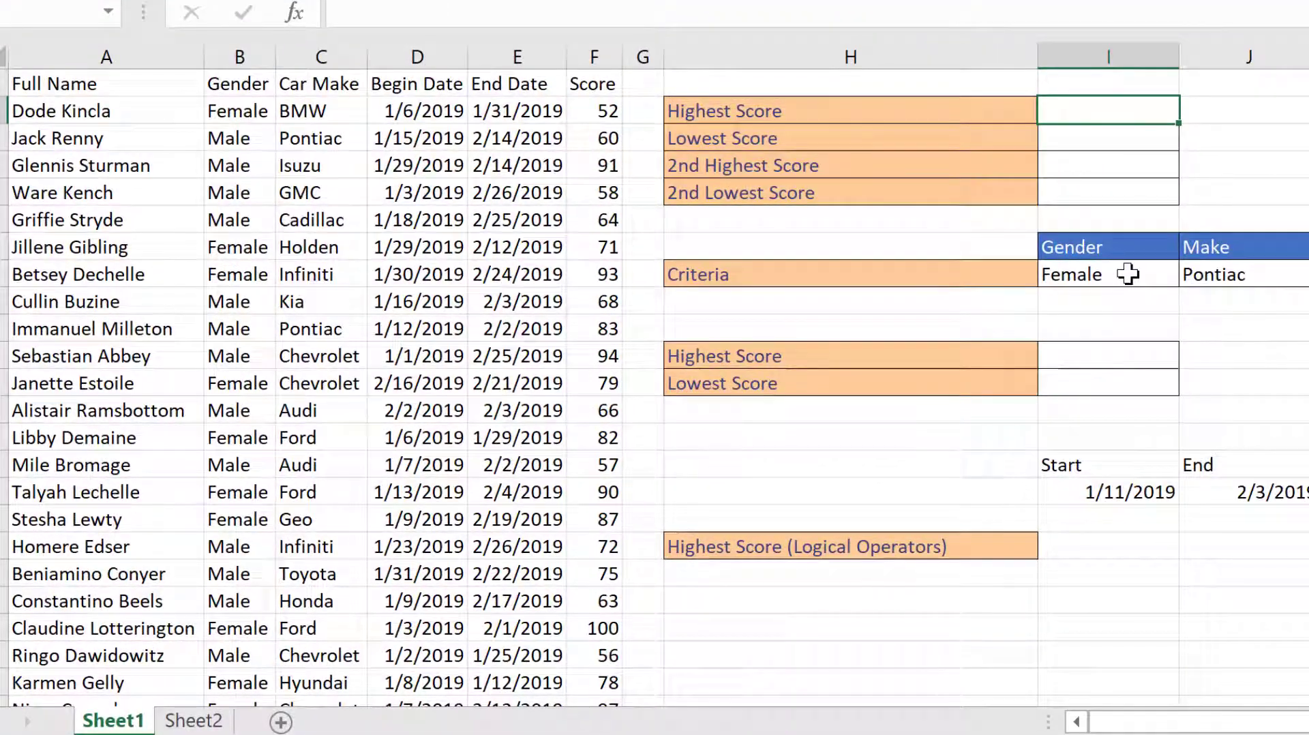
# - Examine the Gender and Make criteria choices and the blank result cells for the conditional and logical-operator scores
pyautogui.click(1128, 274)
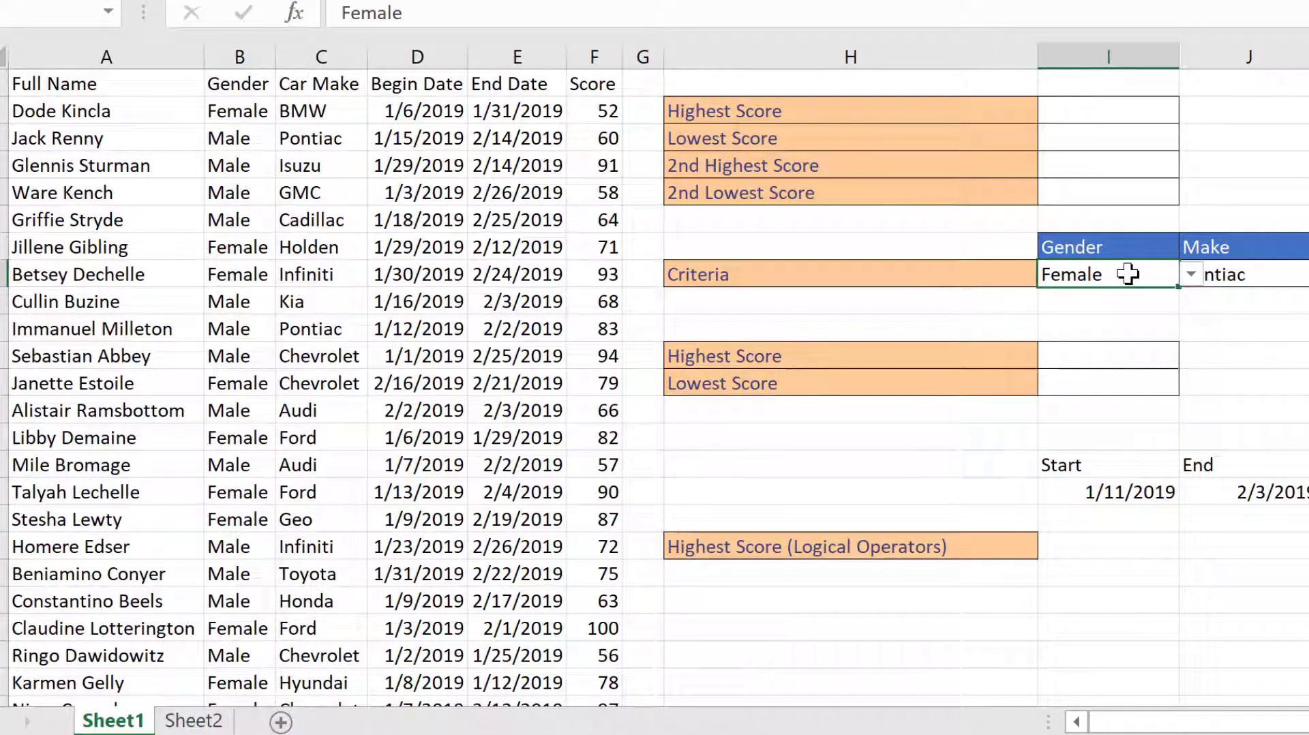
pyautogui.click(1190, 274)
pyautogui.click(1254, 274)
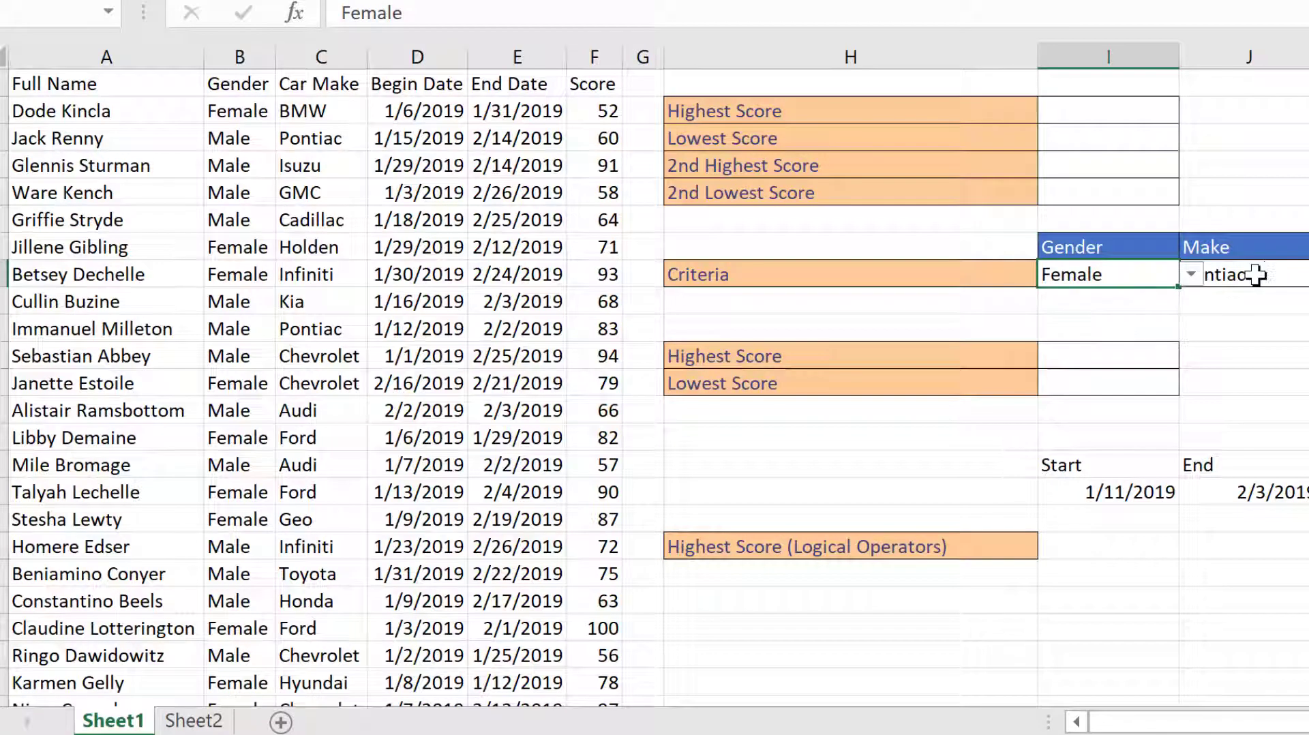
pyautogui.click(1256, 275)
pyautogui.hotkey('alt', 'Down')
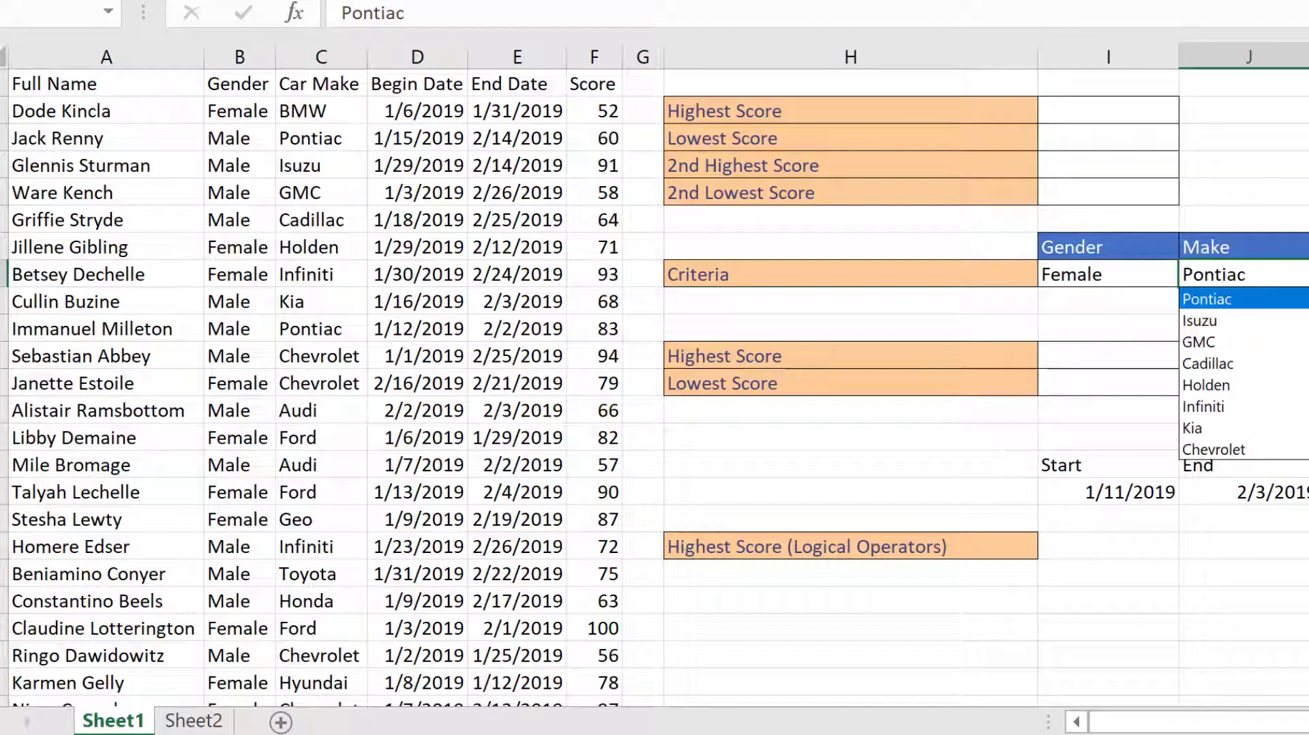
pyautogui.press('Escape')
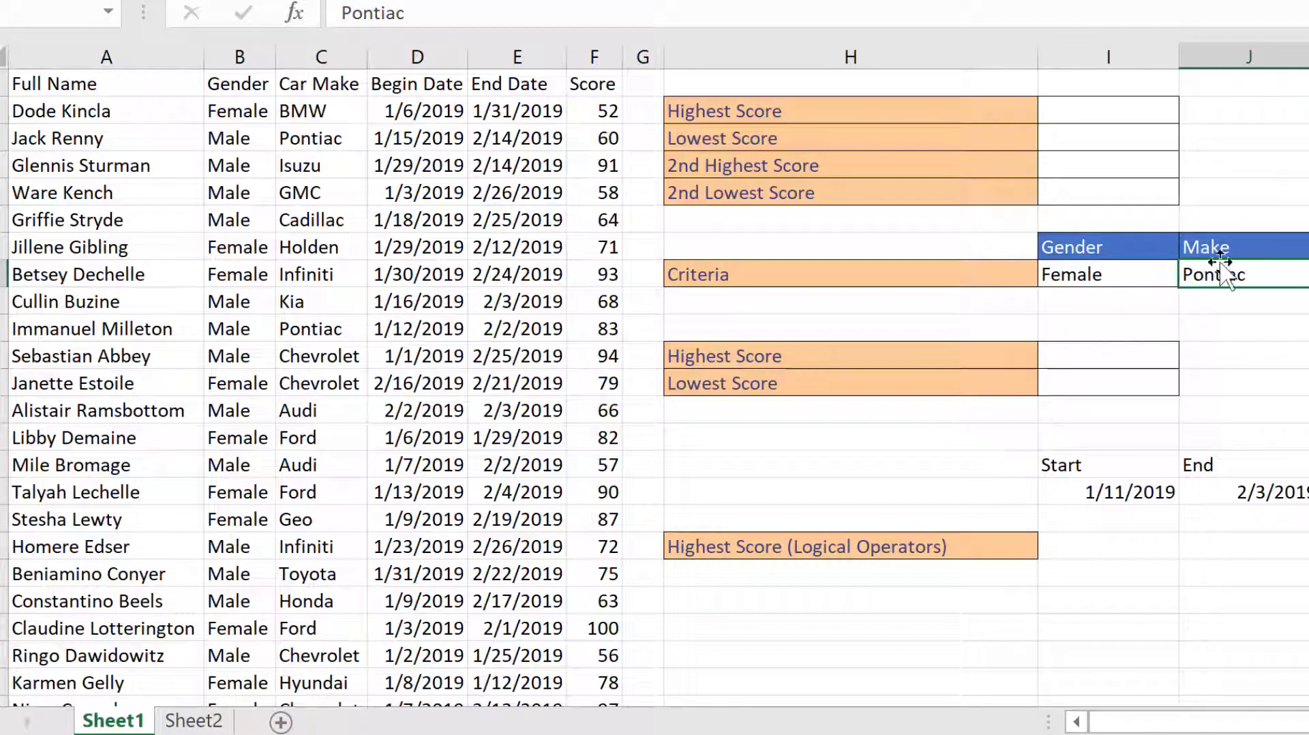
pyautogui.moveTo(1110, 354); pyautogui.dragTo(1105, 380)
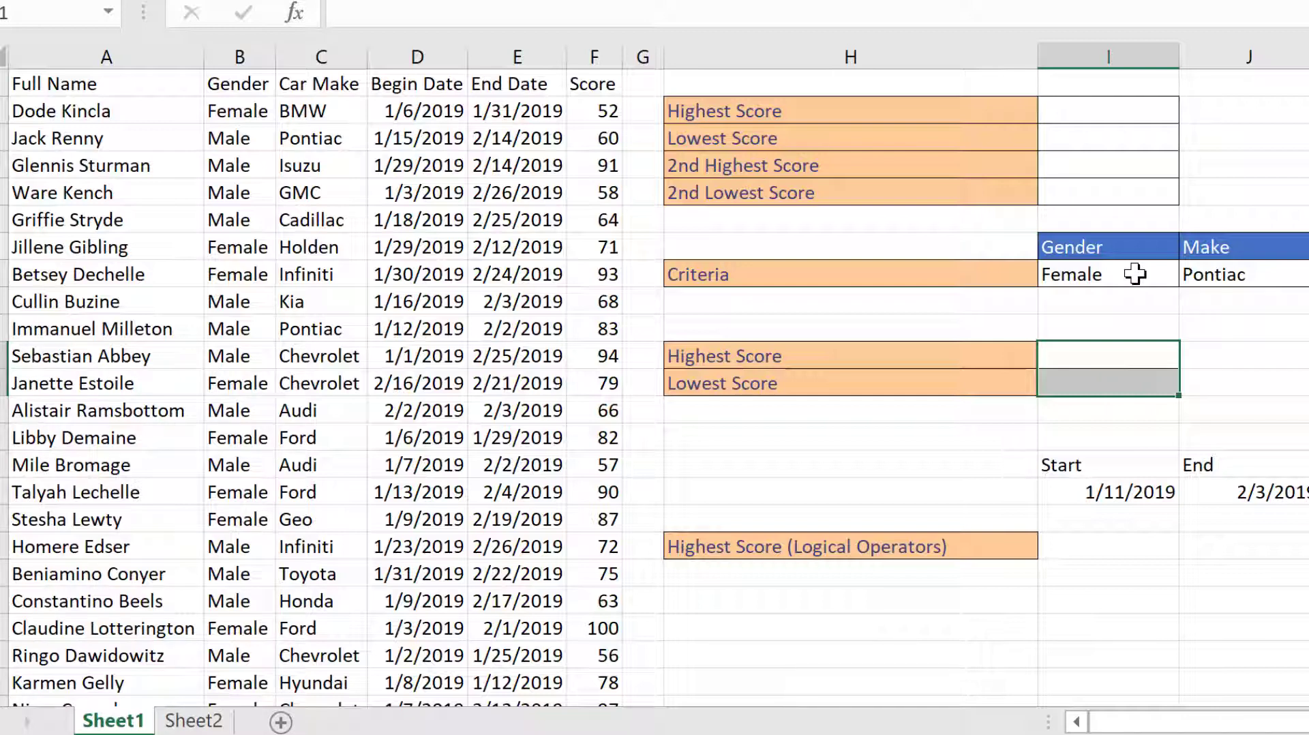
pyautogui.click(1134, 274)
pyautogui.click(1190, 274)
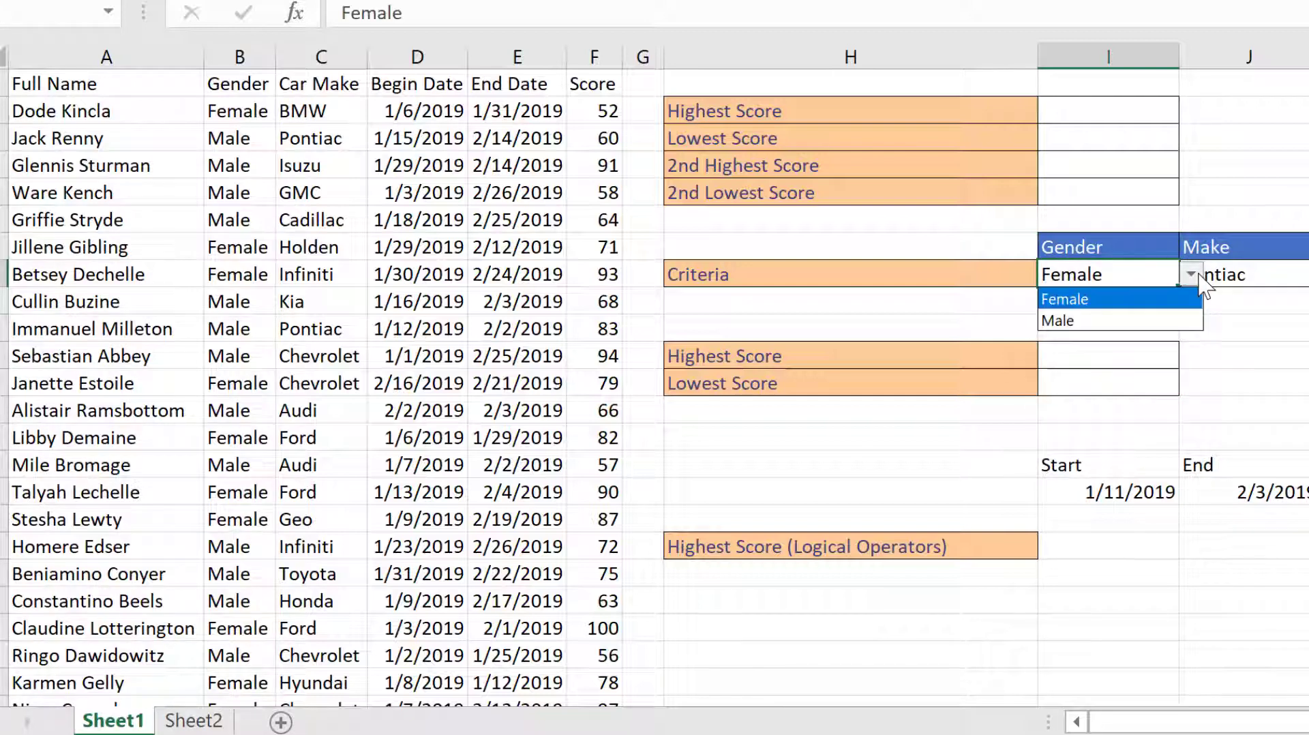
pyautogui.click(1241, 279)
pyautogui.click(1241, 279)
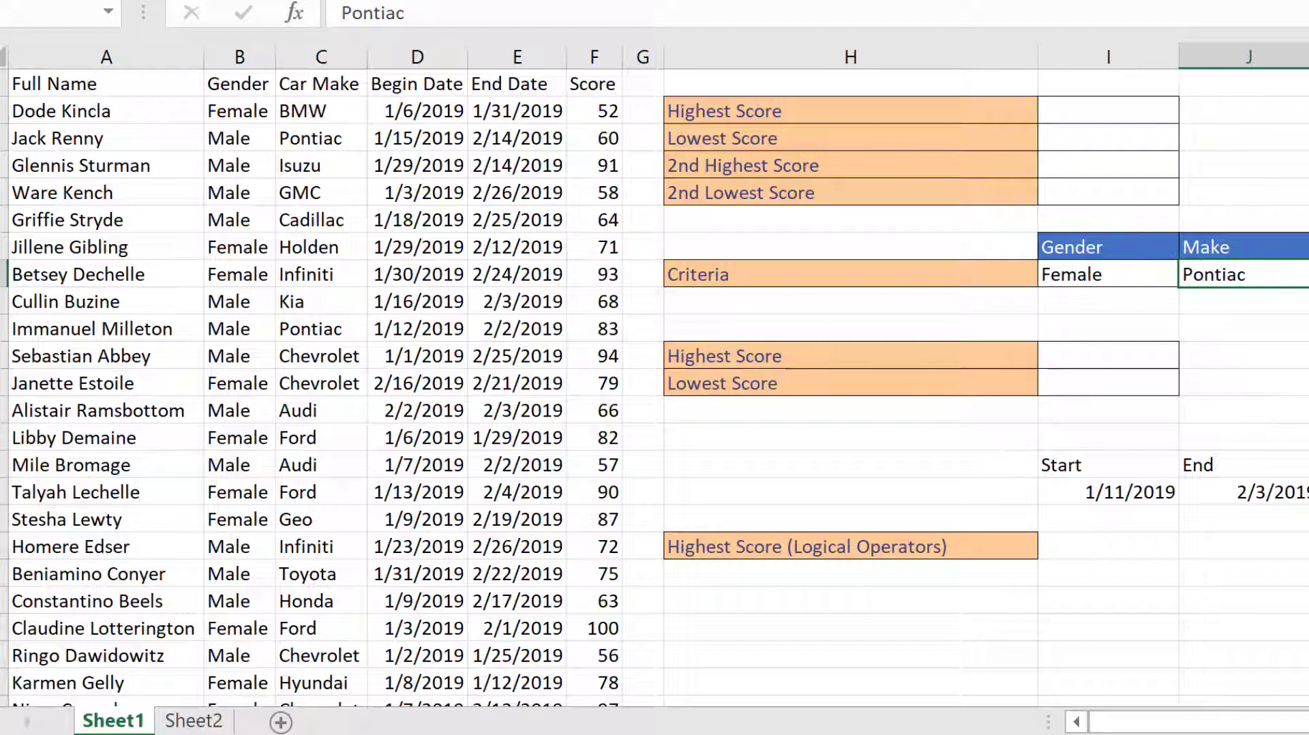
pyautogui.hotkey('alt', 'Down')
pyautogui.press('Escape')
pyautogui.click(1097, 361)
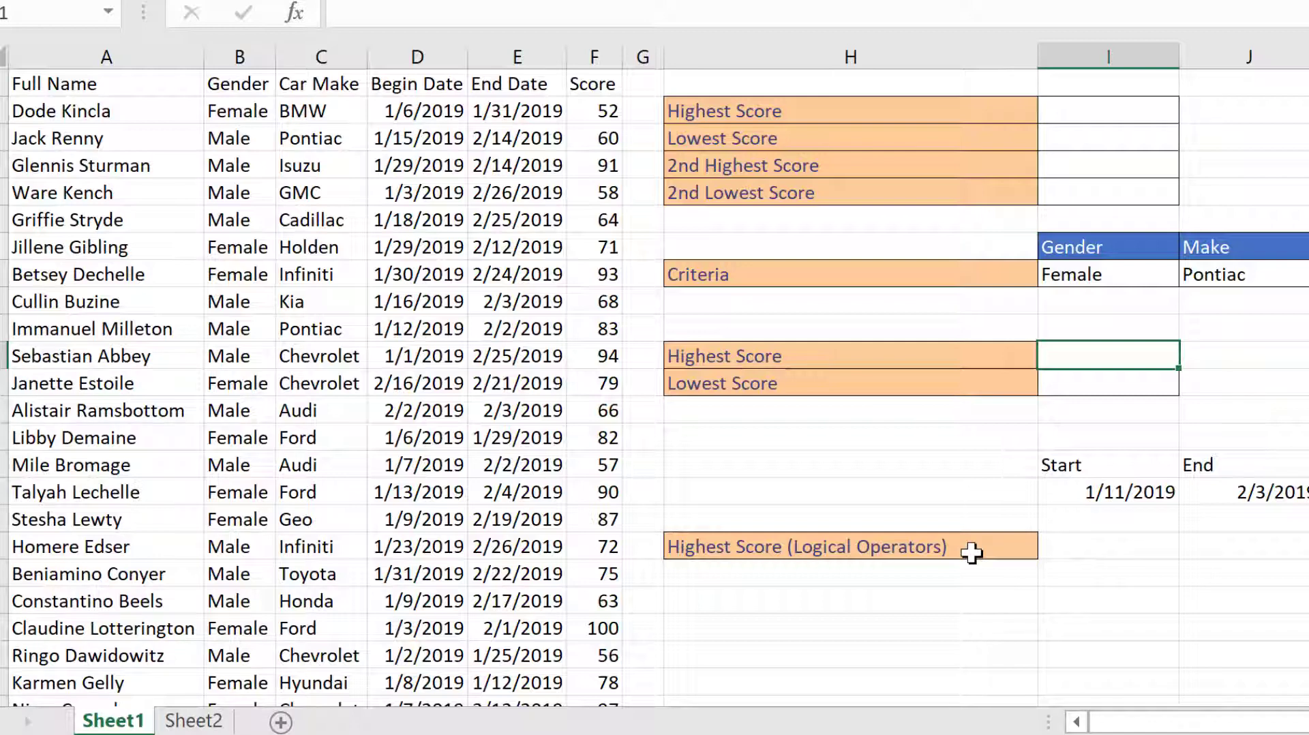
pyautogui.click(1123, 544)
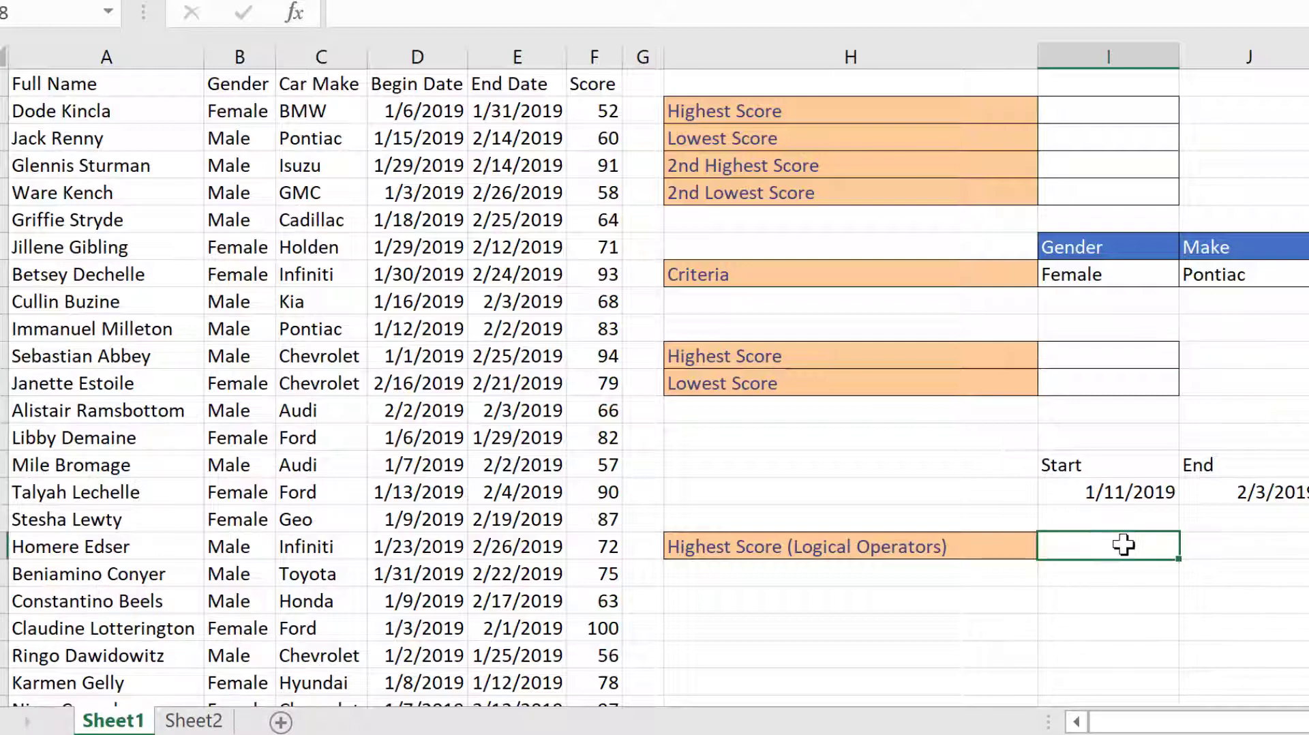
# - Enter a MAX formula over the scores in F2:F26 in the first Highest Score cell, I2
pyautogui.click(1103, 114)
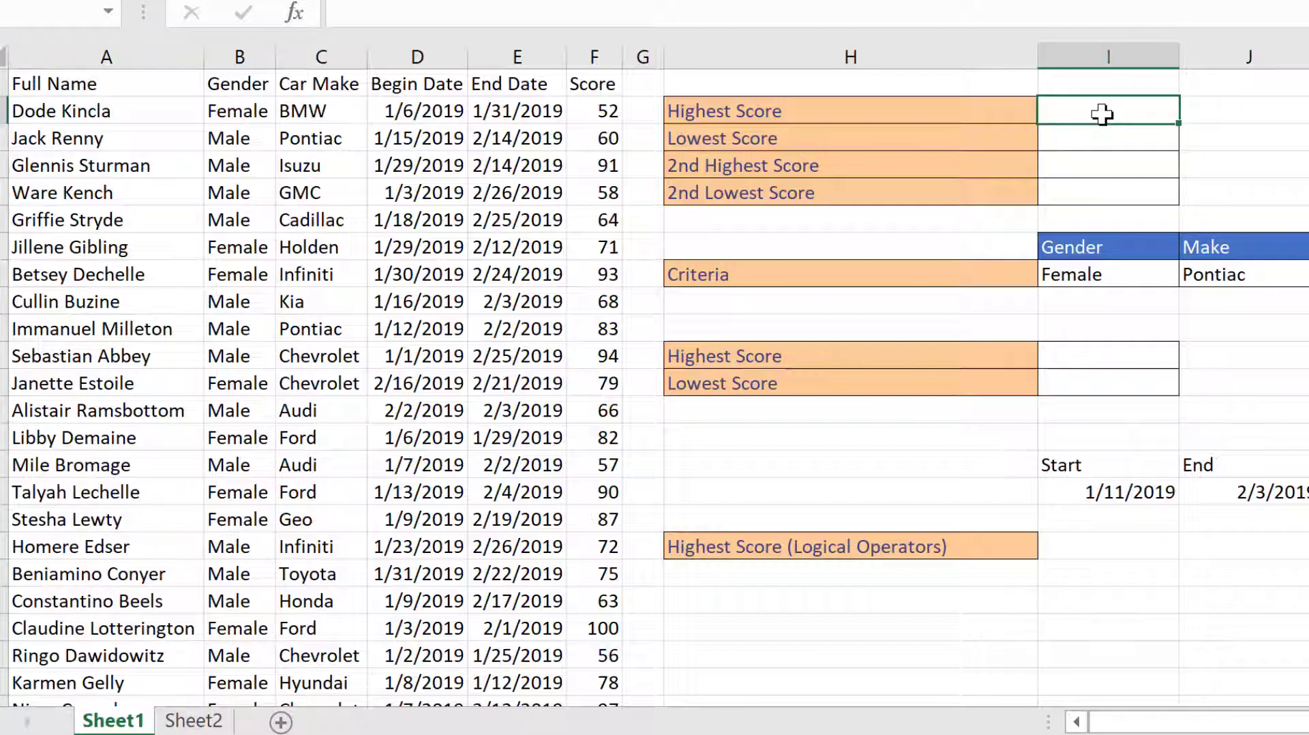
pyautogui.write('=mac')
pyautogui.press('BackSpace')
pyautogui.write('x')
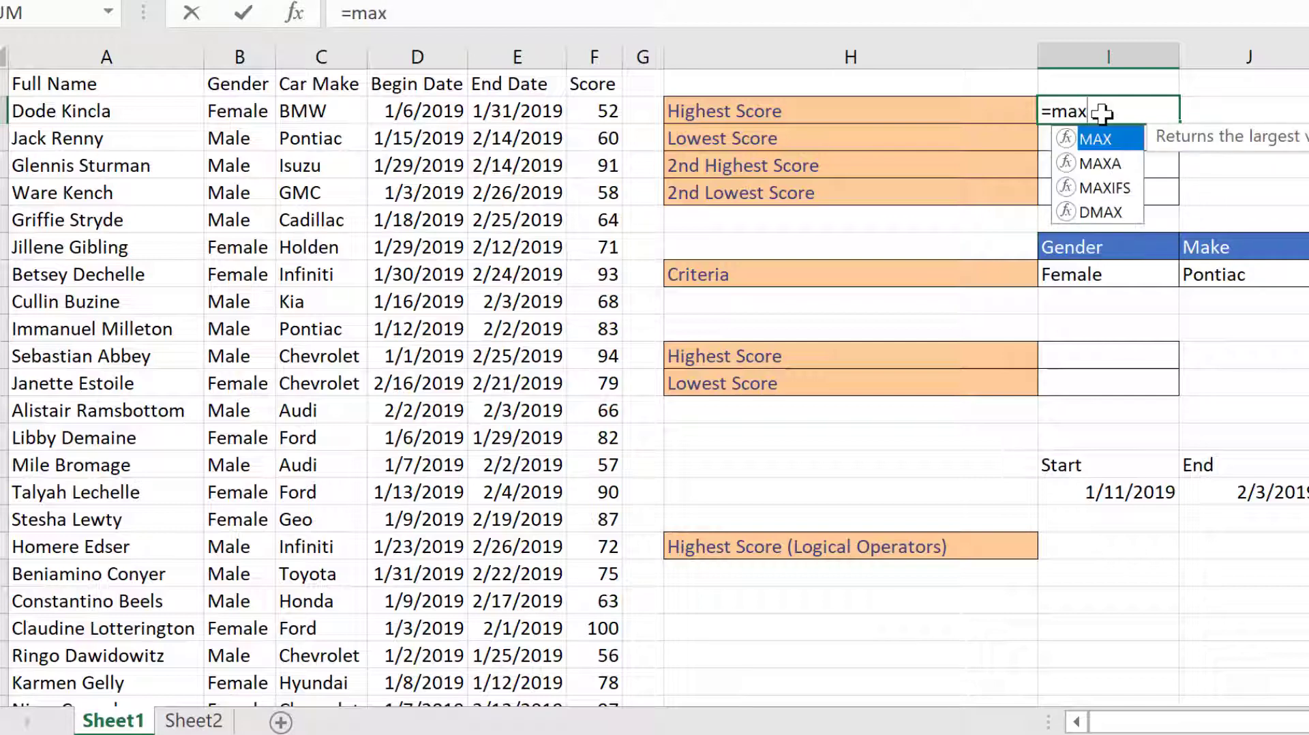
pyautogui.press('Tab')
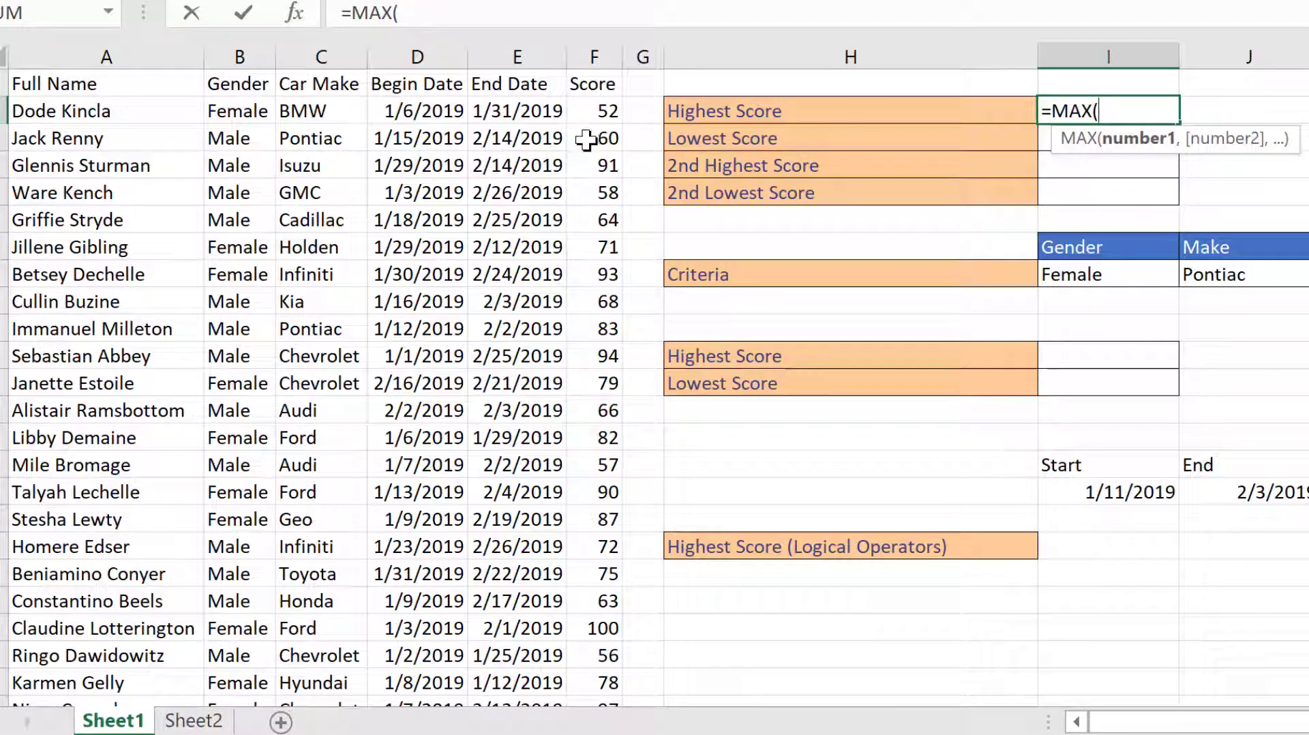
pyautogui.moveTo(597, 111); pyautogui.dragTo(606, 655)
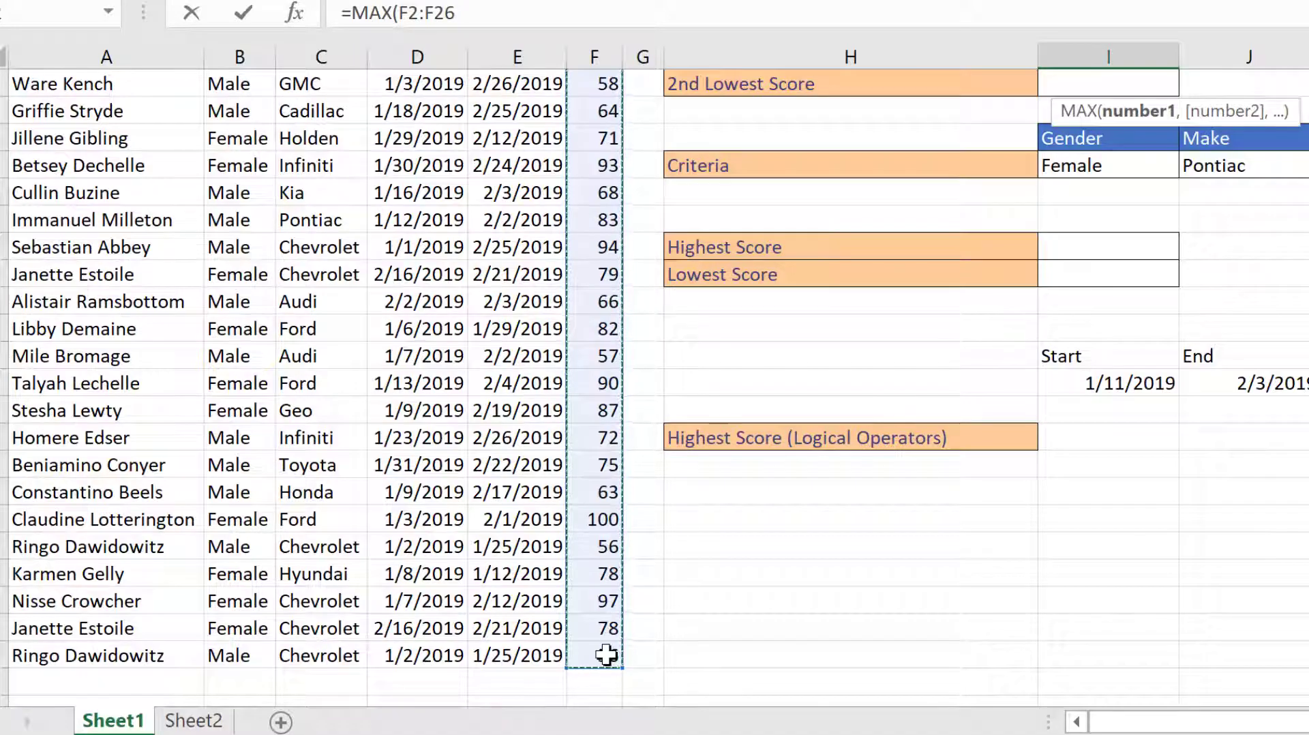
pyautogui.press('Escape')
pyautogui.scroll(1, 637, 536)
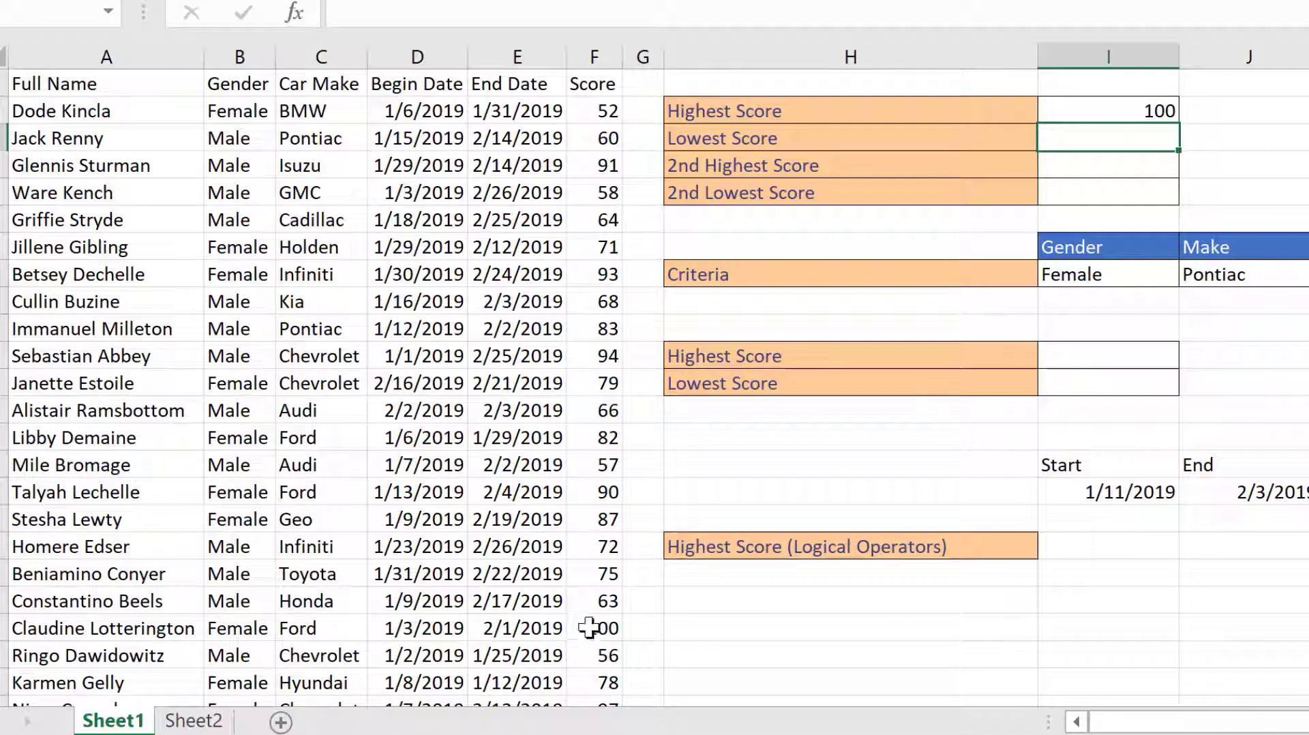
# - Copy the Highest Score formula from I2 into the Lowest Score cell I3 and compare the two formulas' ranges
pyautogui.click(1129, 114)
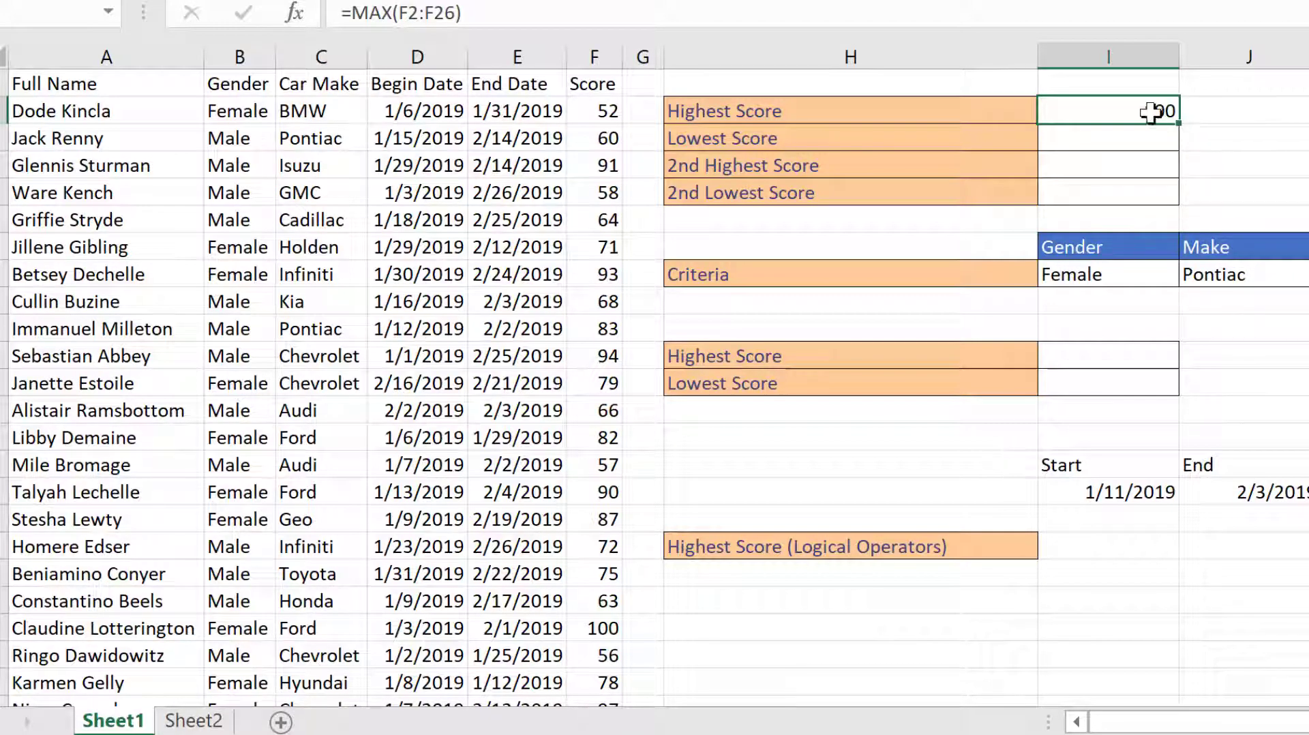
pyautogui.hotkey('ctrl', 'c')
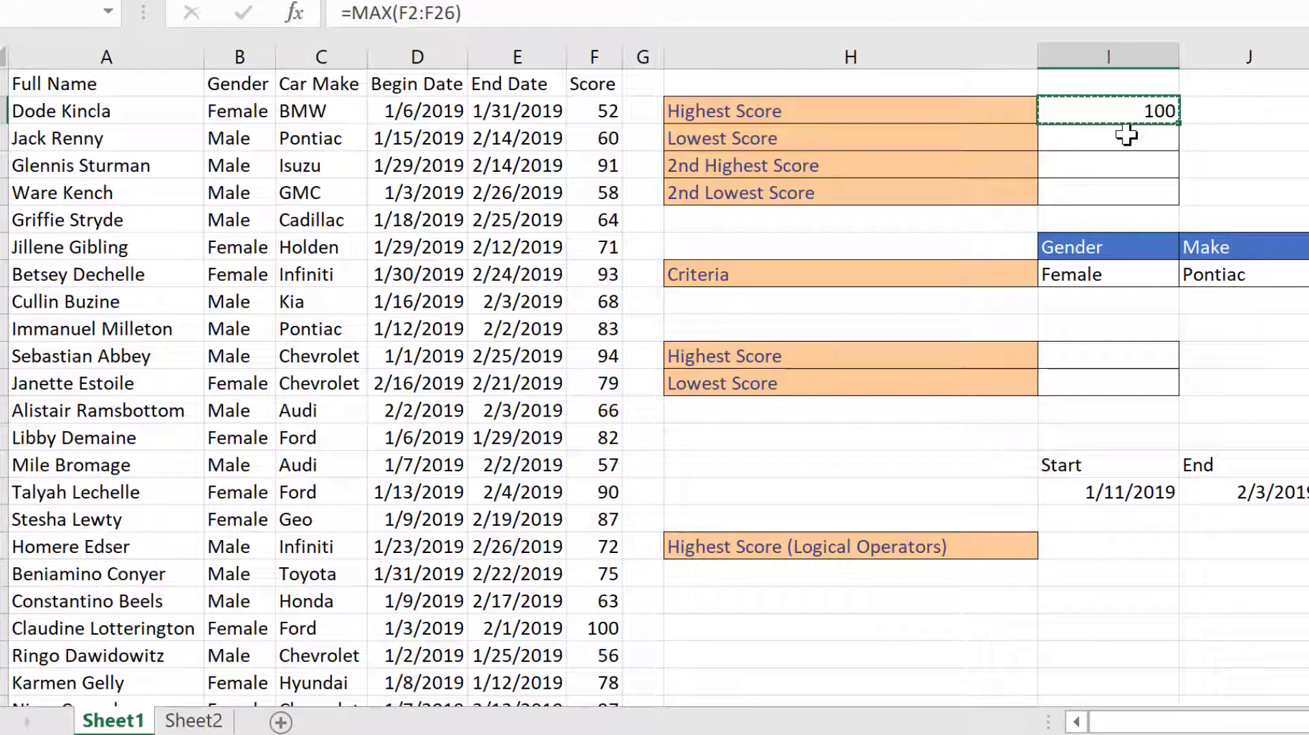
pyautogui.click(1125, 136)
pyautogui.hotkey('ctrl', 'v')
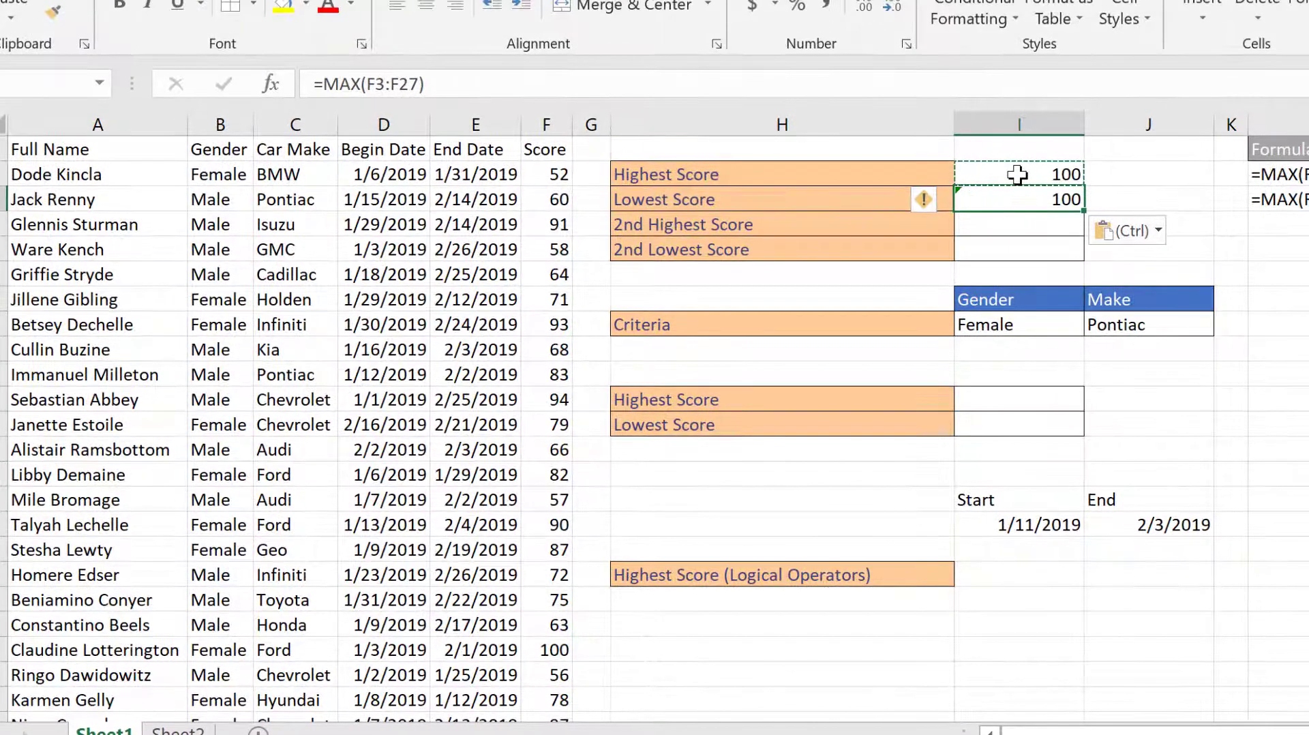
pyautogui.click(1017, 175)
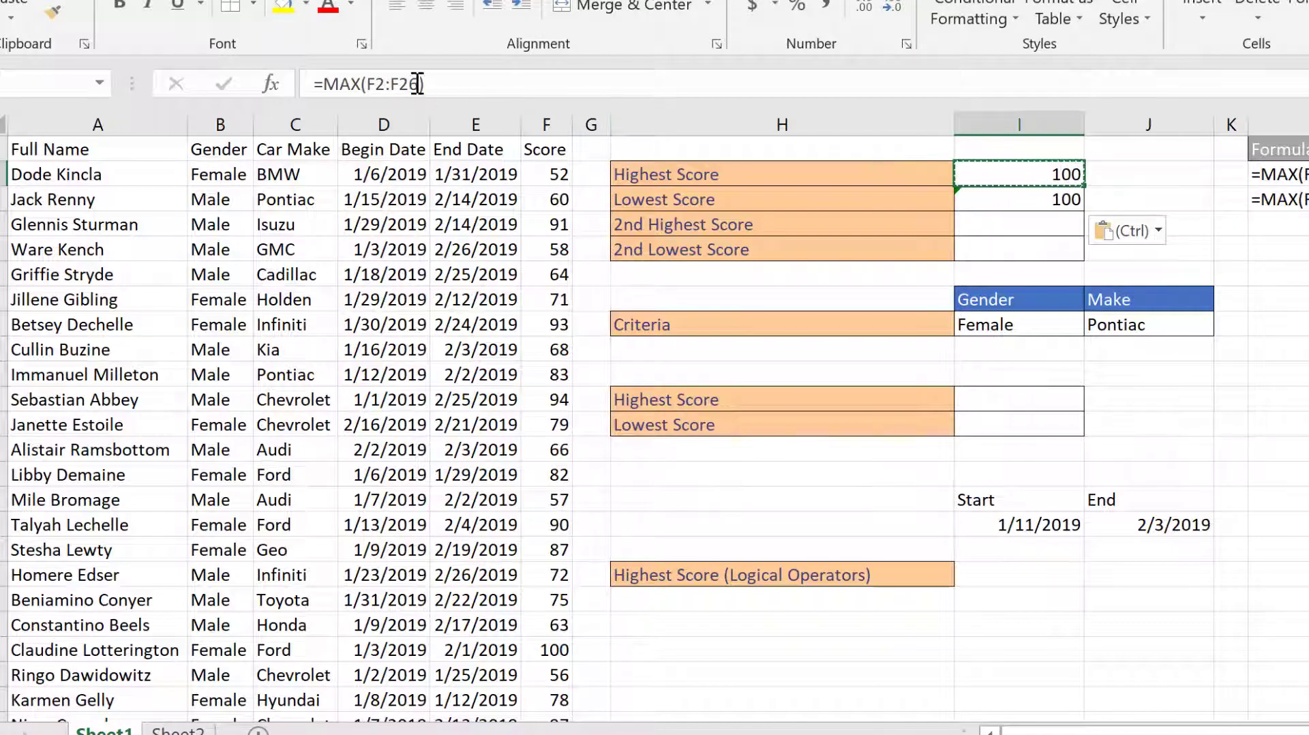
pyautogui.click(1016, 202)
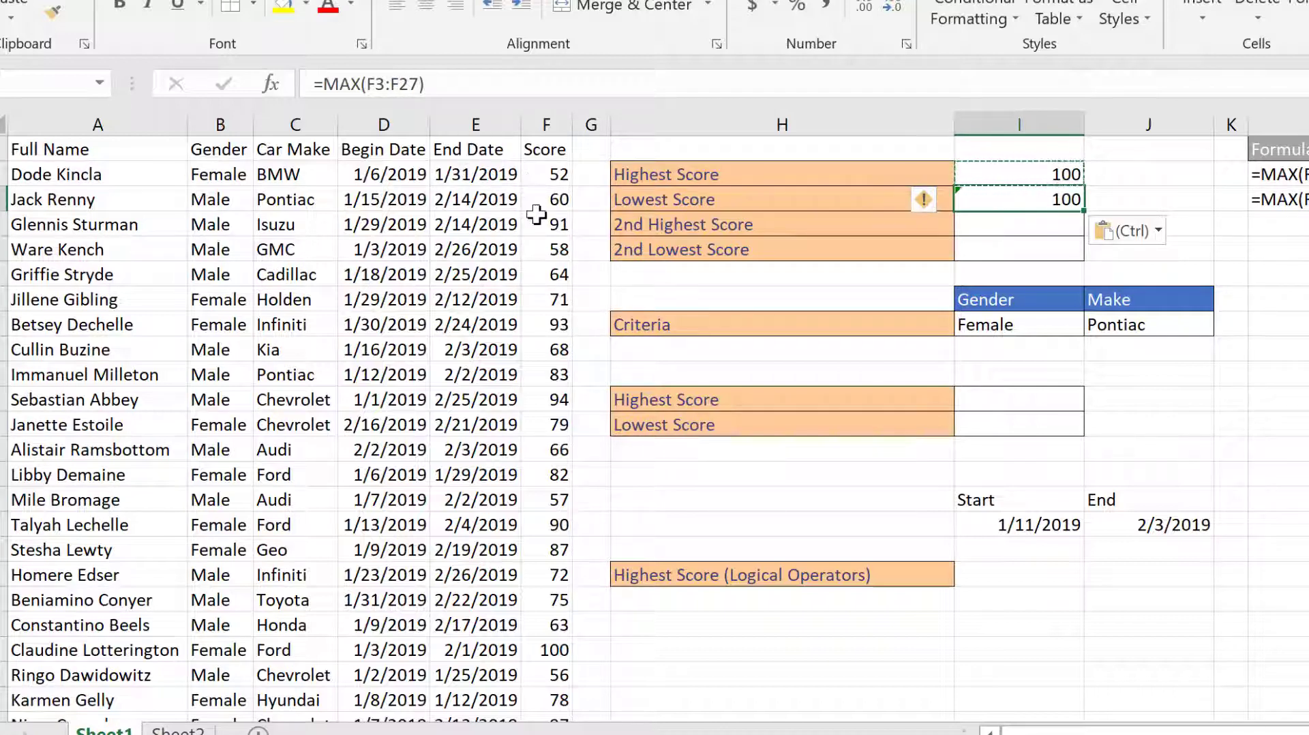
# - Make the range in the Lowest Score formula in I3 absolute, as $F$3:$F$27
pyautogui.click(443, 82)
pyautogui.press('F4')
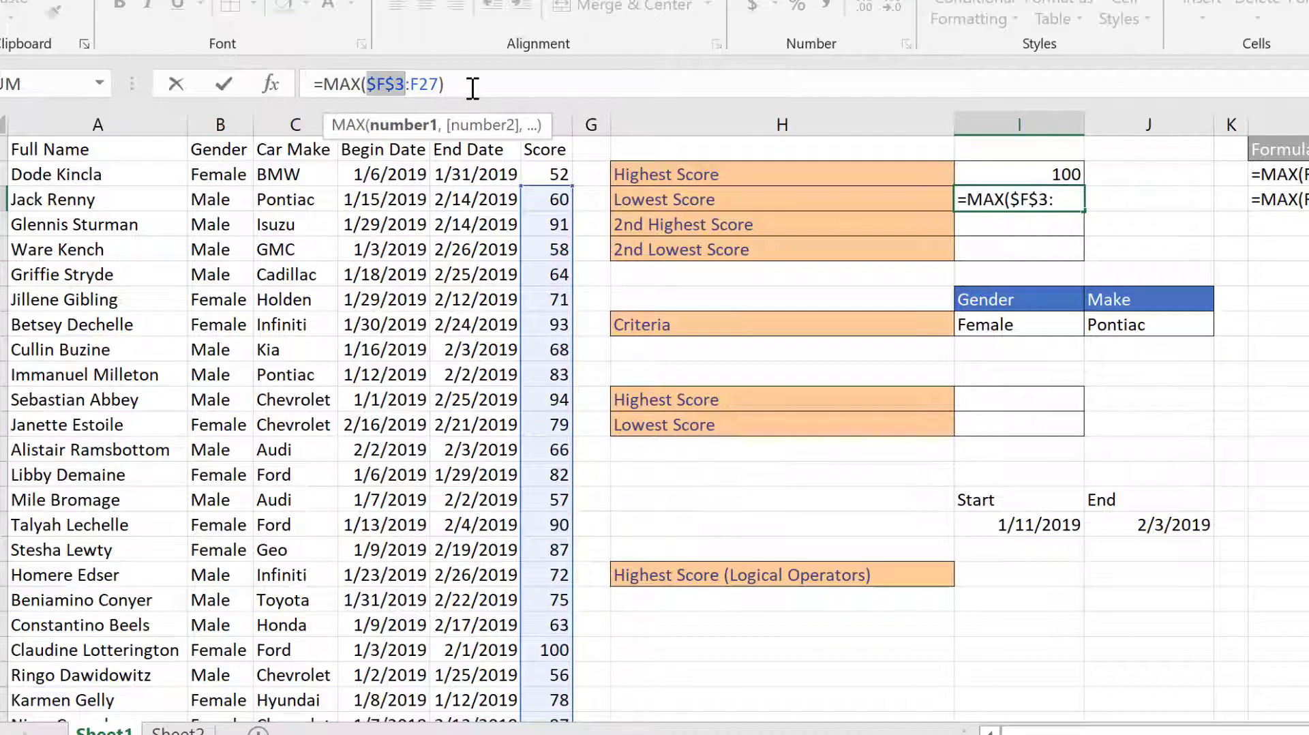
pyautogui.click(425, 81)
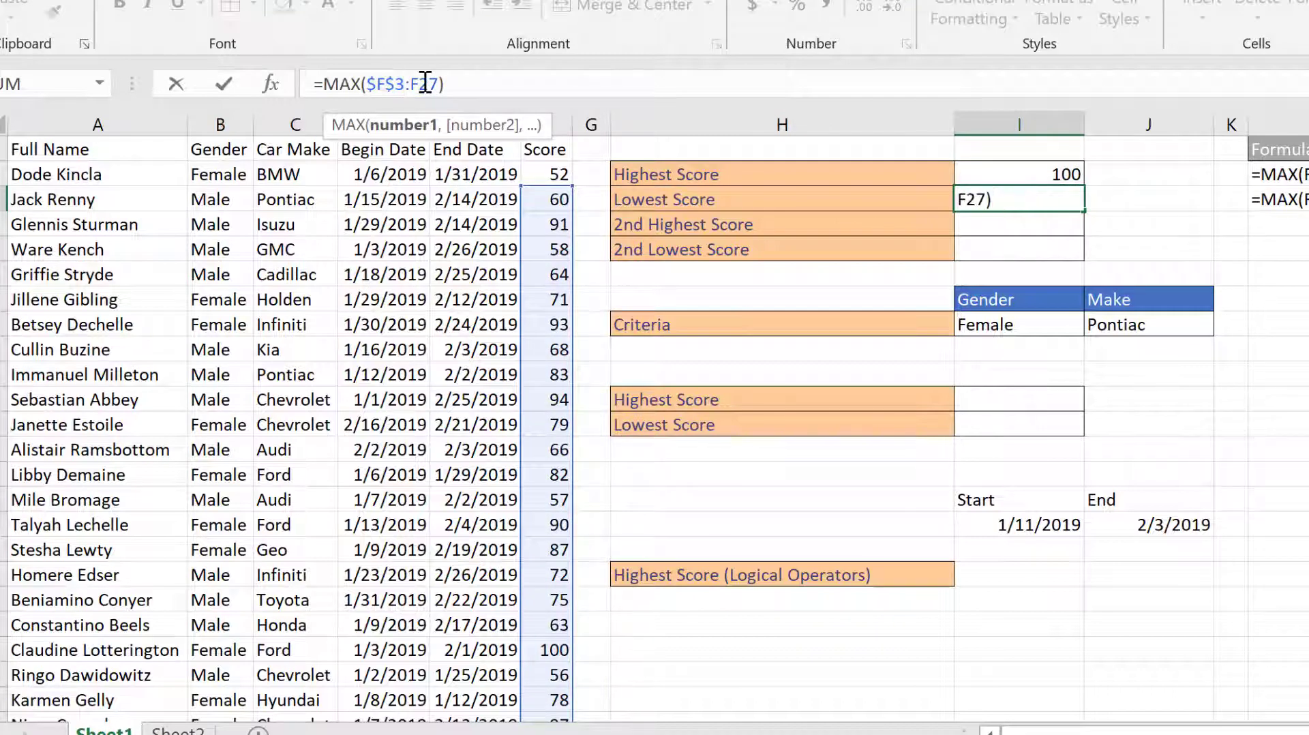
pyautogui.press('F4')
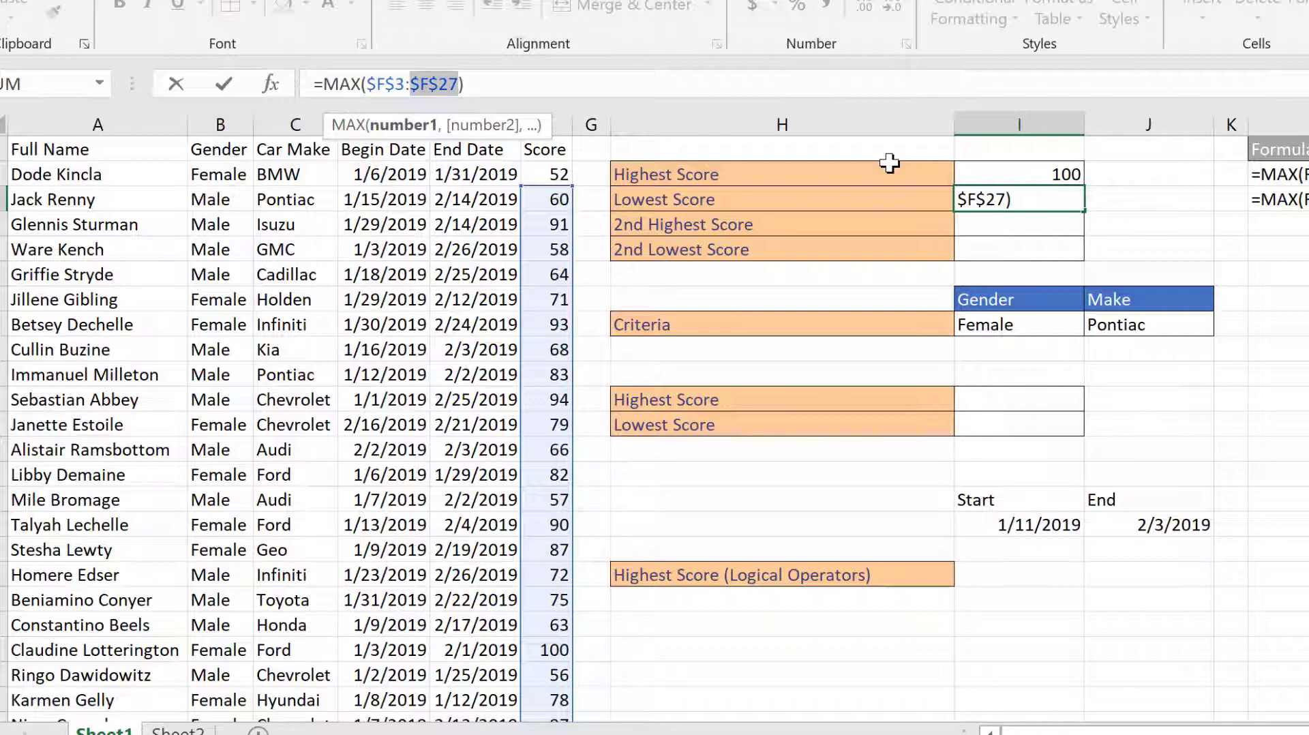
pyautogui.press('Return')
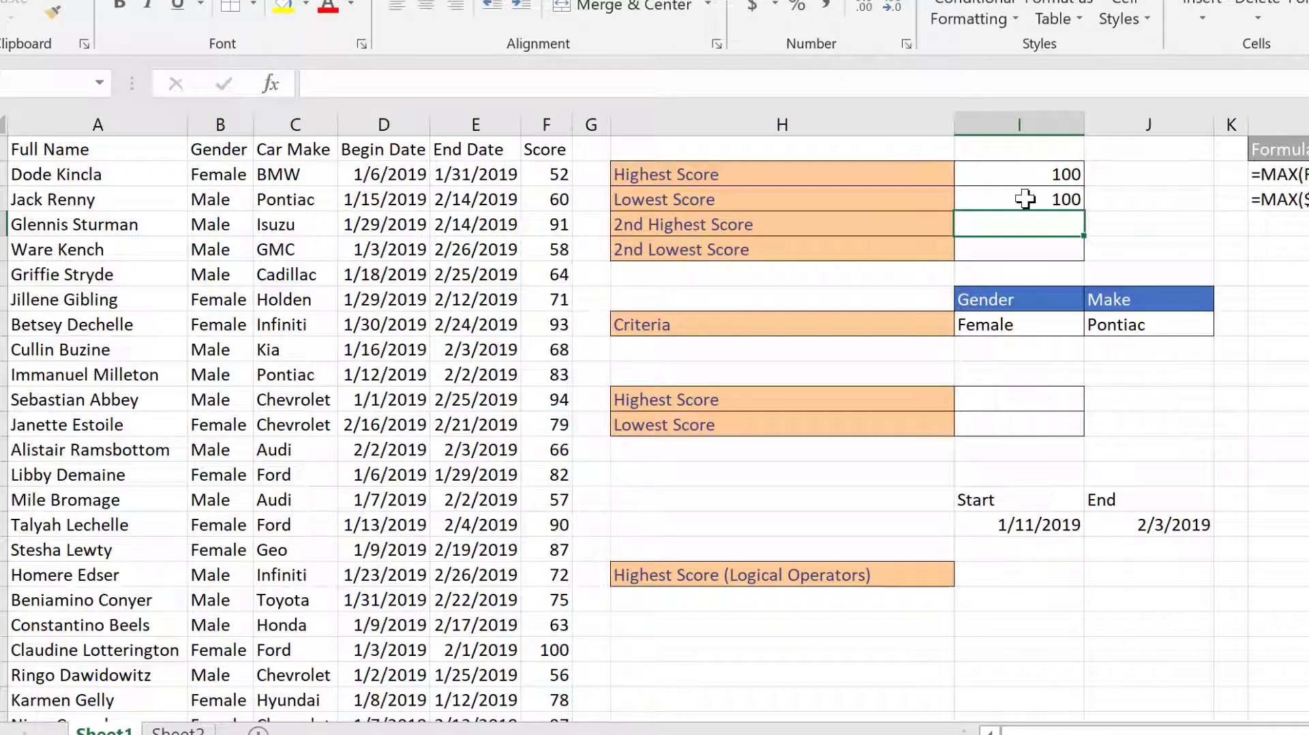
pyautogui.click(1025, 199)
# - Make the range in the Highest Score formula in I2 absolute, as $F$2:$F$26
pyautogui.click(1036, 173)
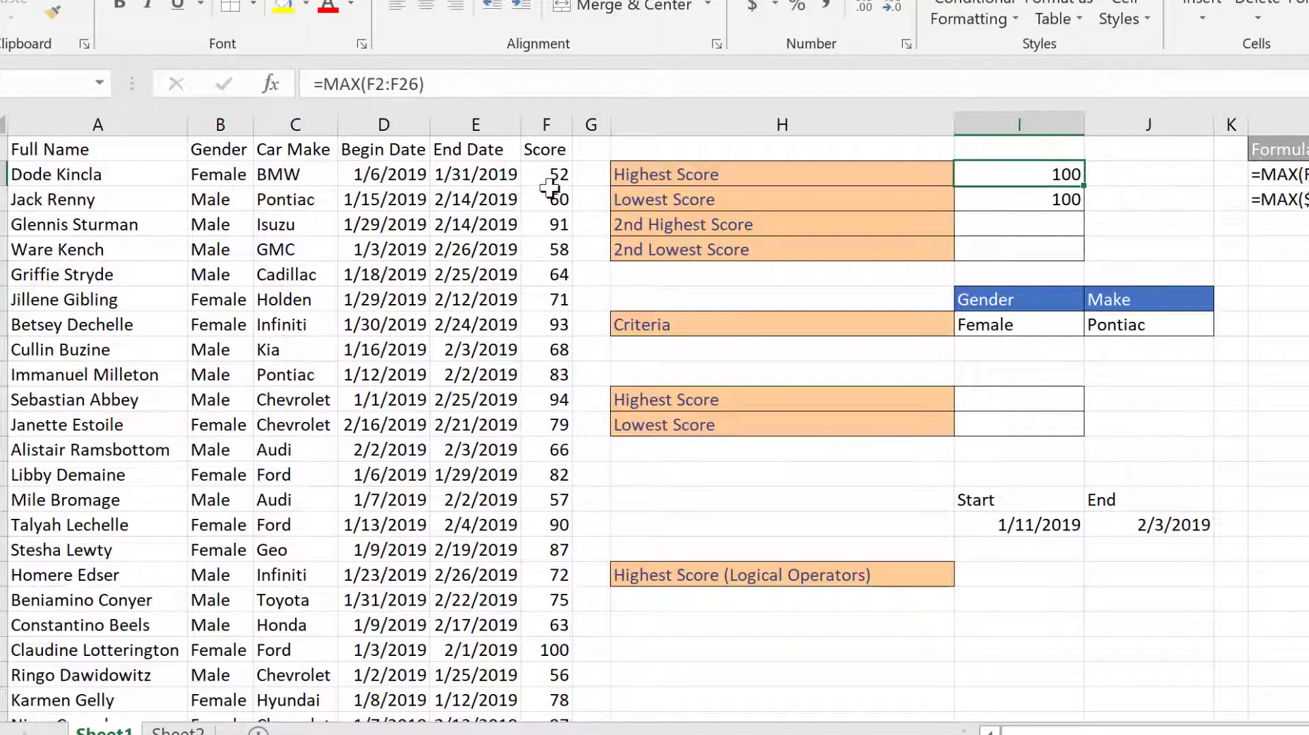
pyautogui.click(379, 82)
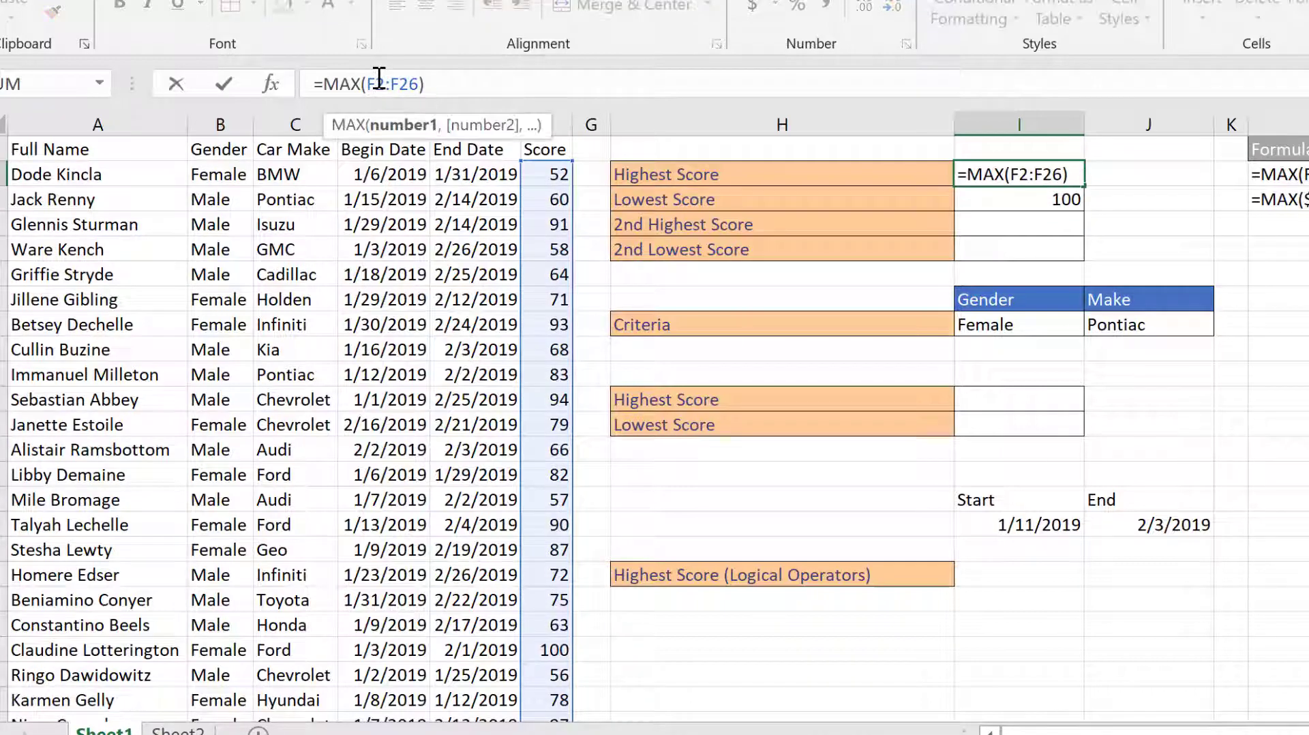
pyautogui.press('F4')
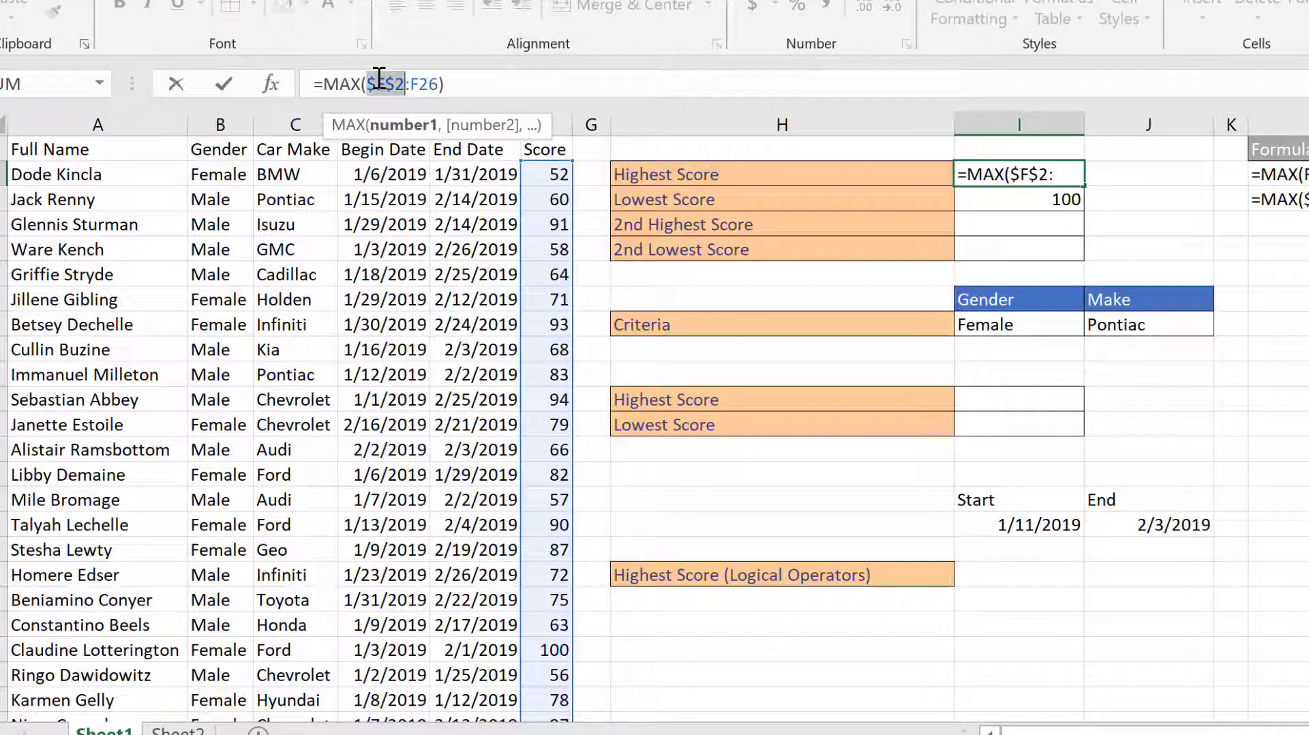
pyautogui.click(420, 84)
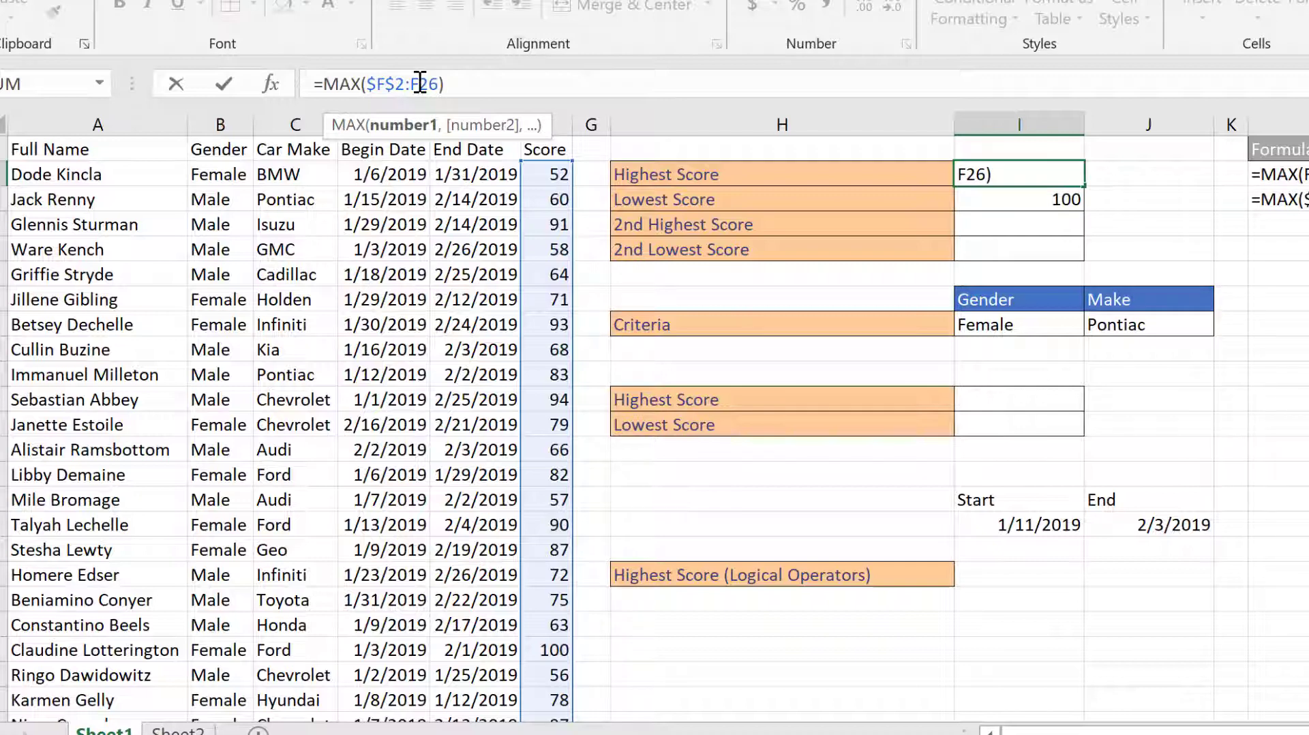
pyautogui.press('F4')
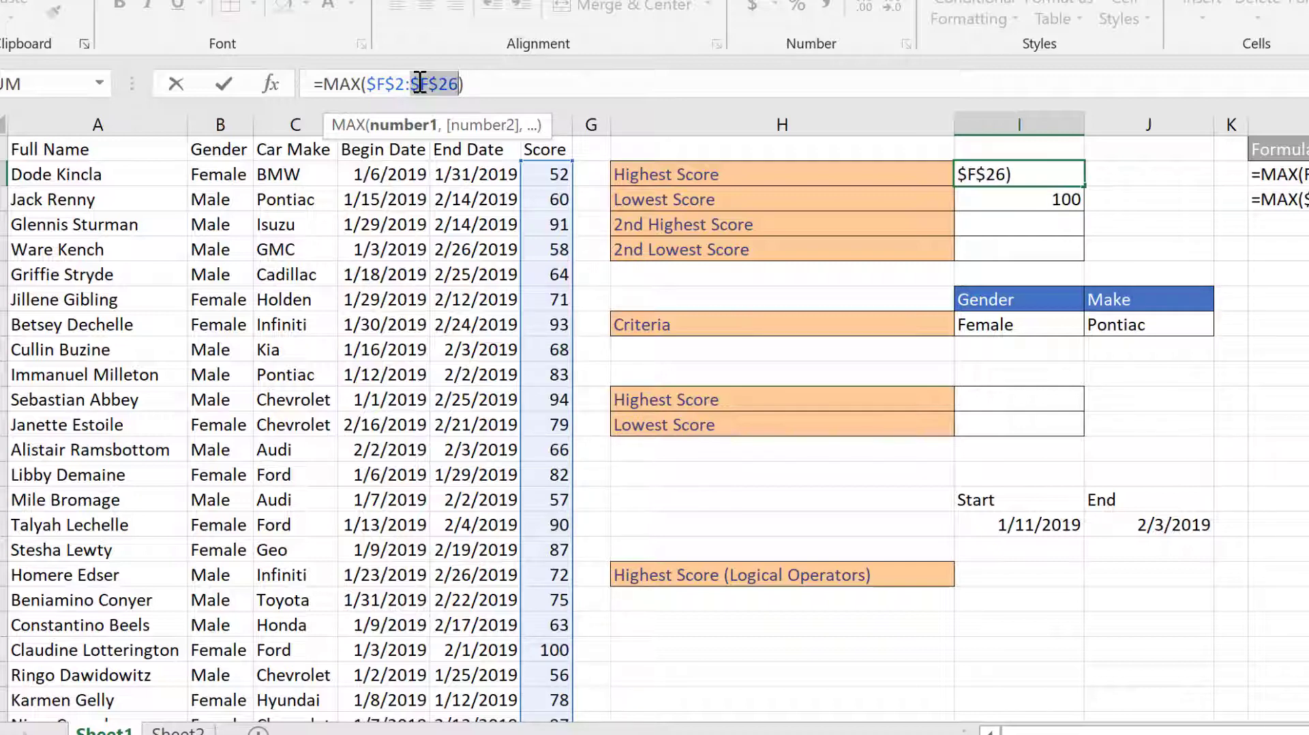
pyautogui.press('Return')
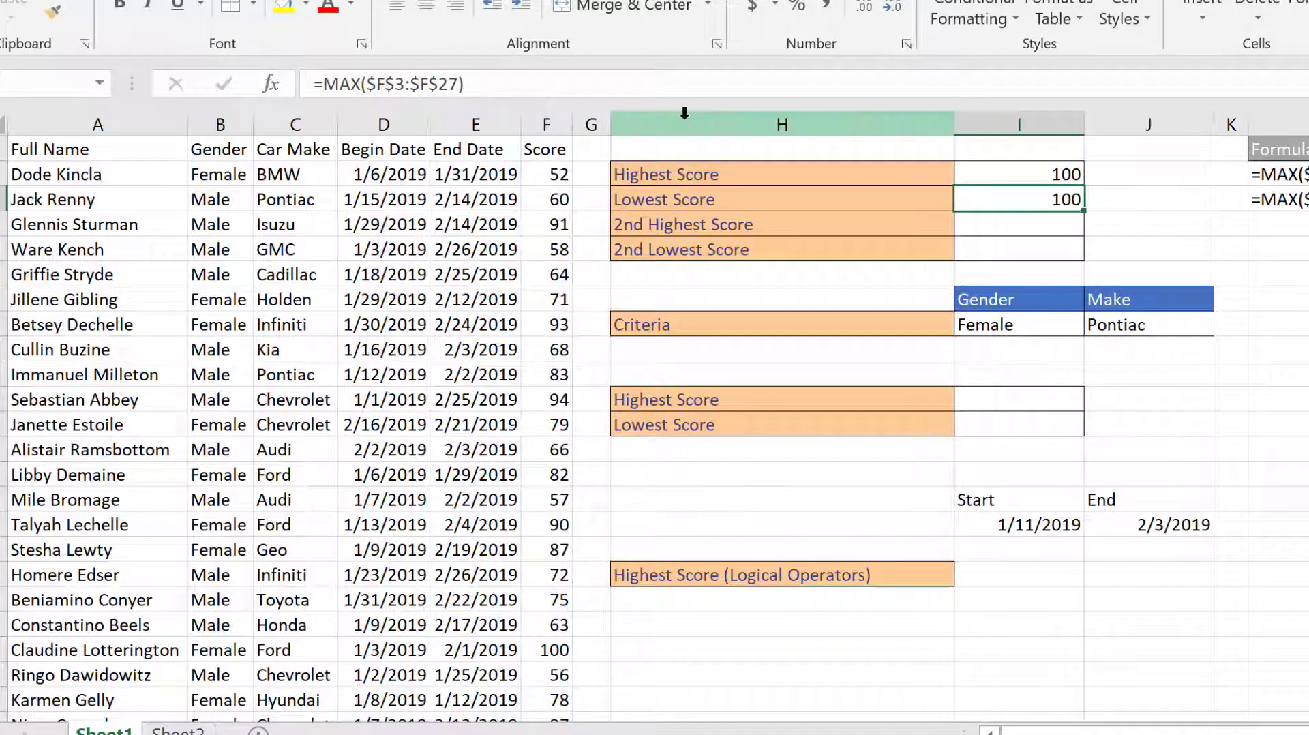
# - Clear the Lowest Score cell I3 and fill the MAX formula with absolute references down from I2 into it
pyautogui.press('BackSpace')
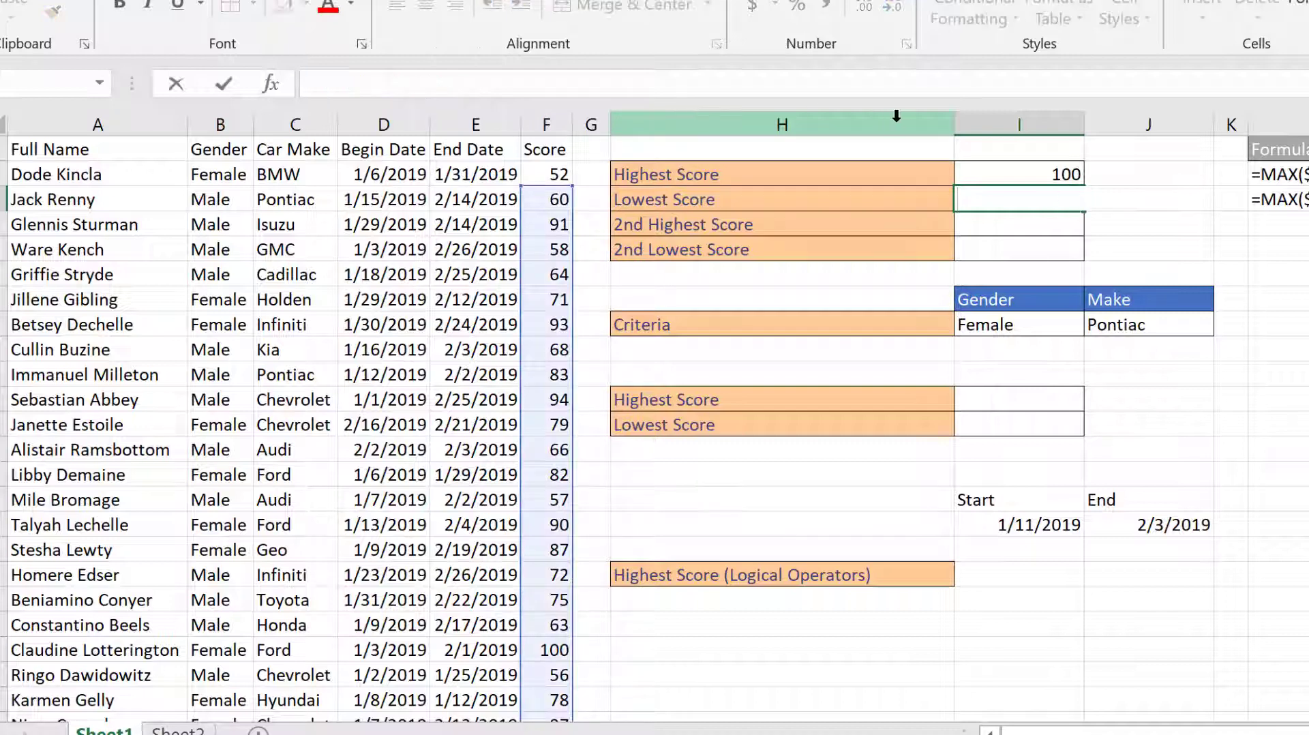
pyautogui.click(981, 178)
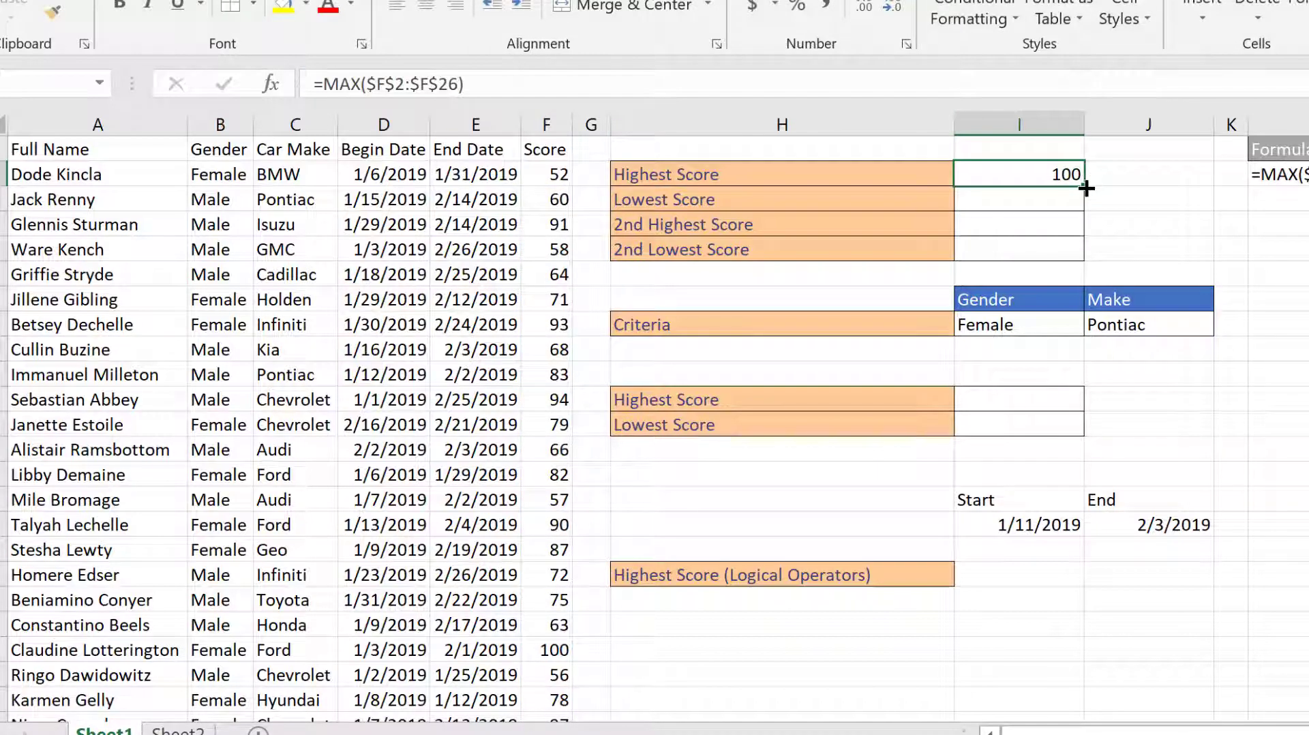
pyautogui.moveTo(1086, 189); pyautogui.dragTo(1086, 208)
pyautogui.click(1058, 202)
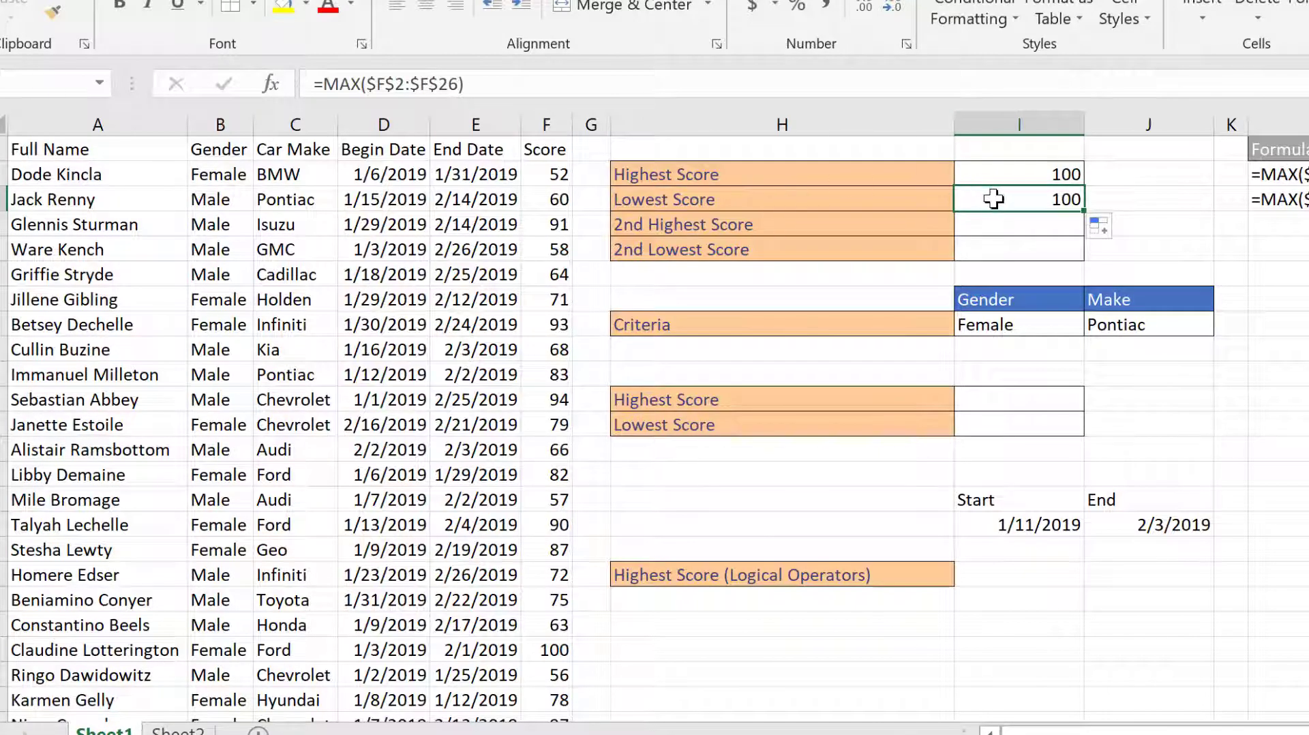
# - Change the function in the Lowest Score formula in I3 to MIN, keeping the range $F$2:$F$26
pyautogui.click(361, 85)
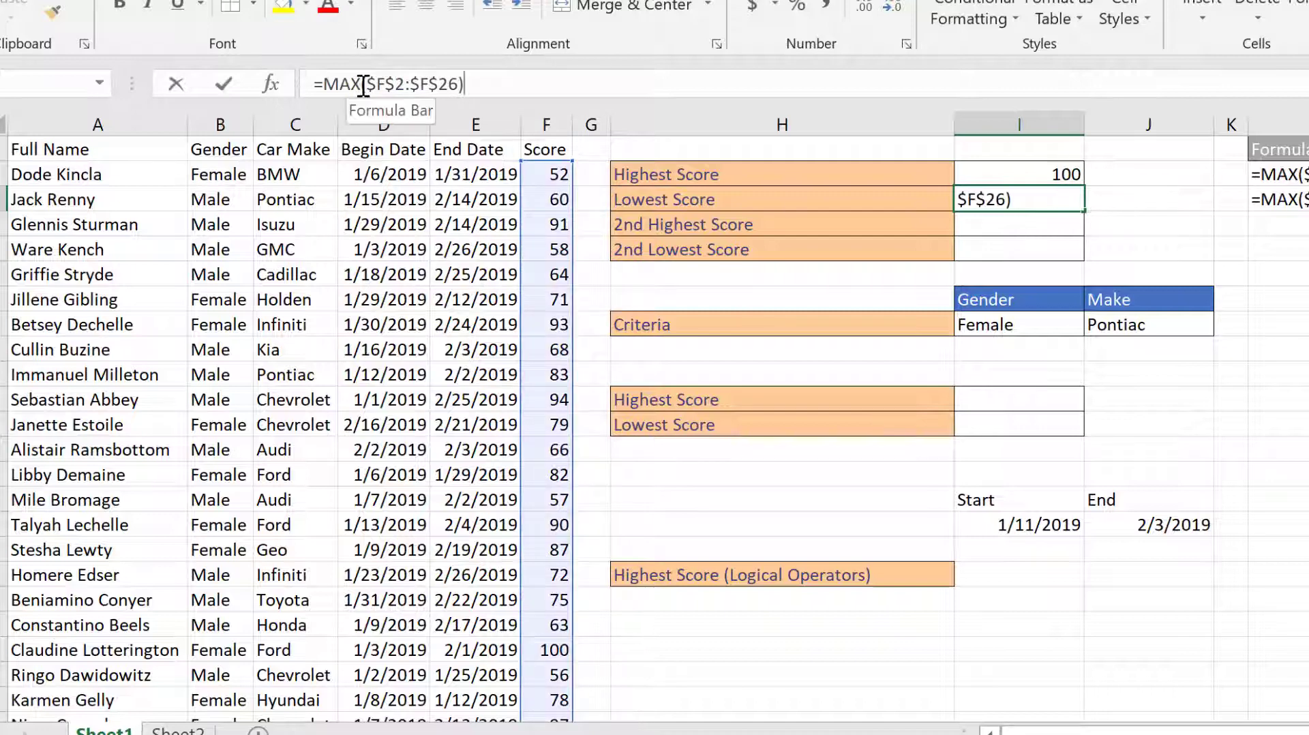
pyautogui.press('BackSpace')
pyautogui.press('BackSpace')
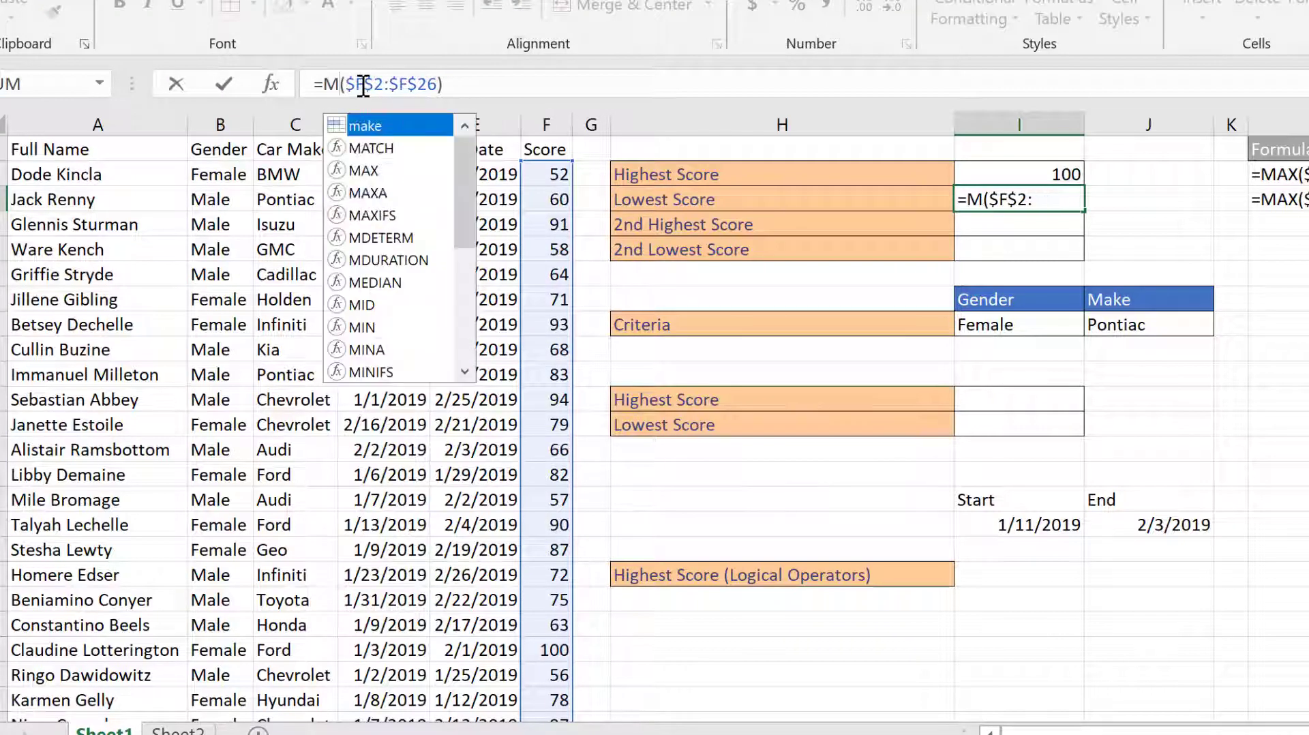
pyautogui.write('in')
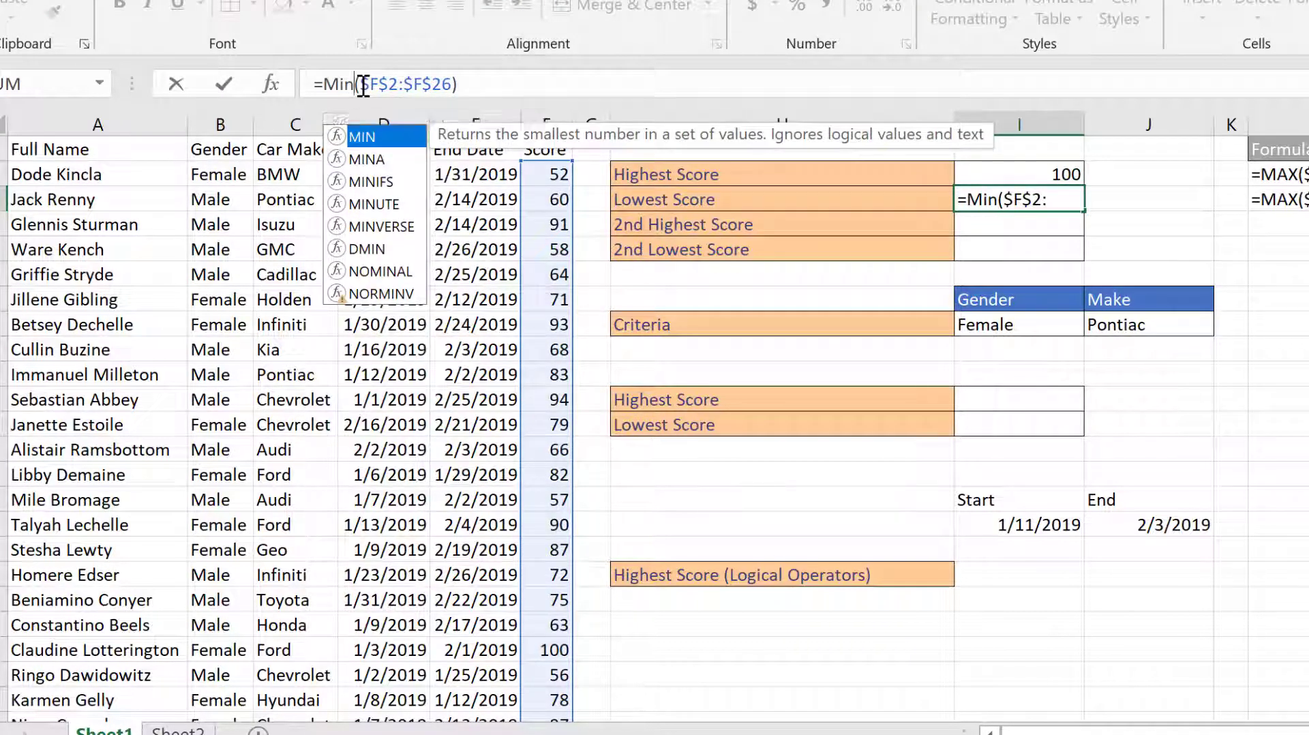
pyautogui.press('Return')
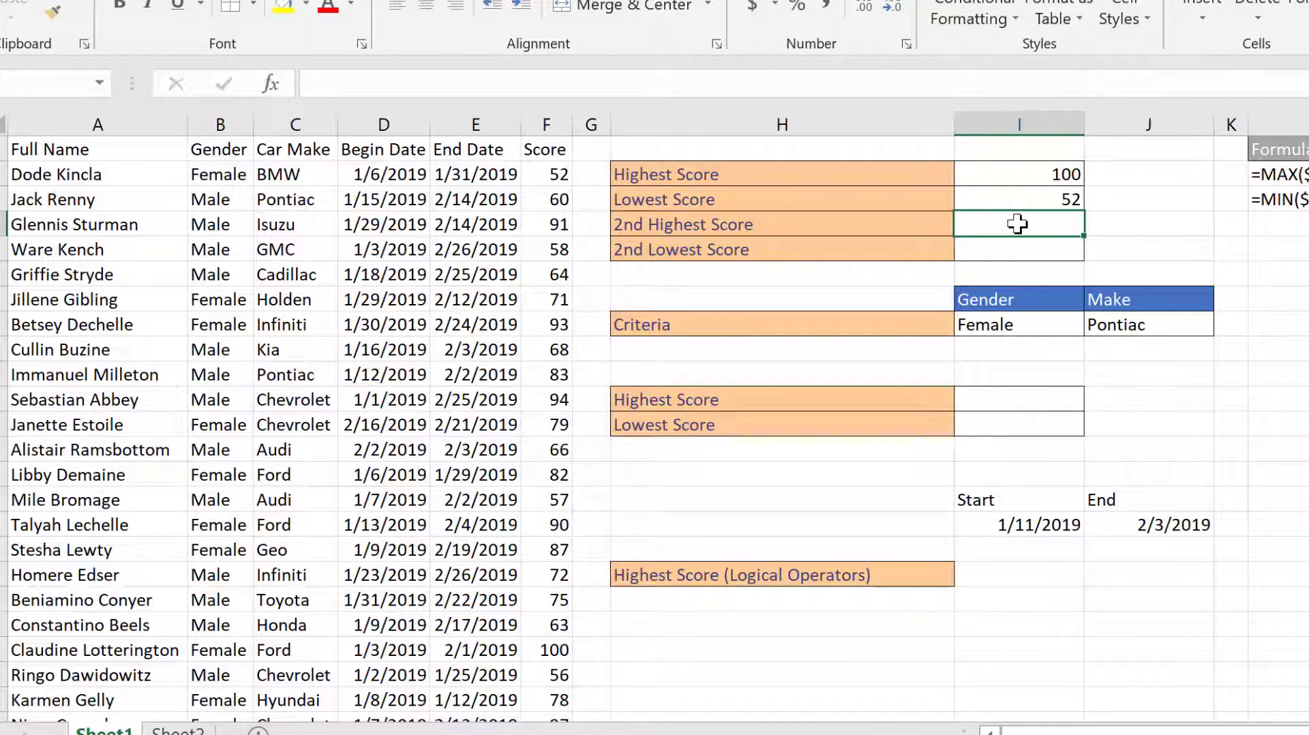
pyautogui.write('=lar')
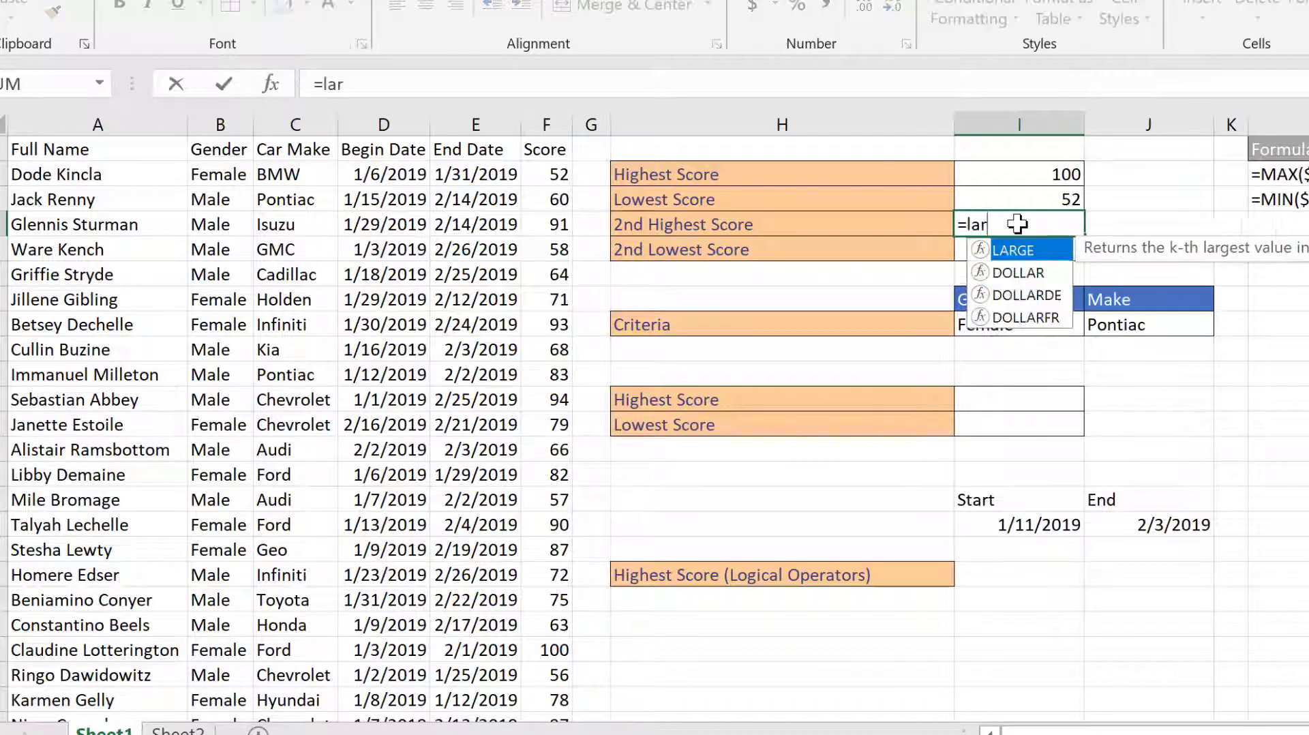
pyautogui.press('BackSpace')
pyautogui.press('BackSpace')
pyautogui.press('BackSpace')
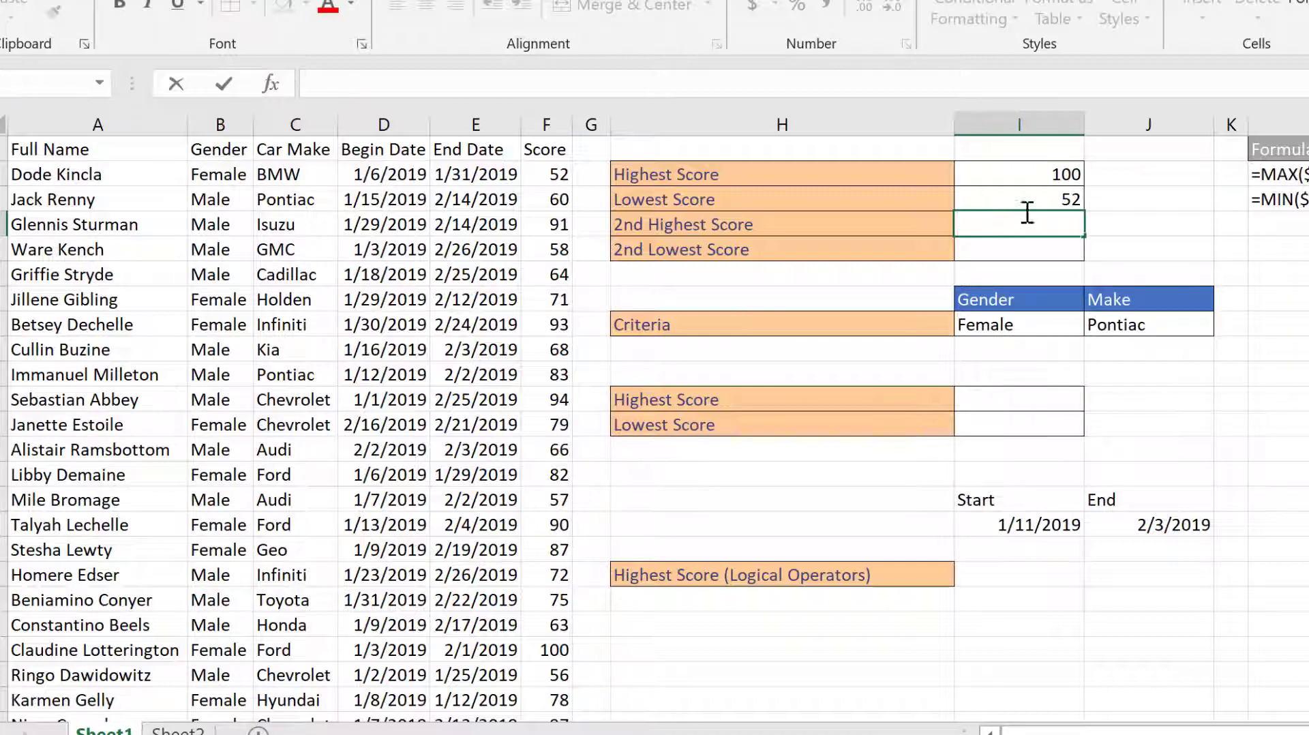
pyautogui.press('Escape')
# - Fill the MIN formula from I3 down into the 2nd Highest Score cell I4 and change its function to LARGE
pyautogui.click(1075, 198)
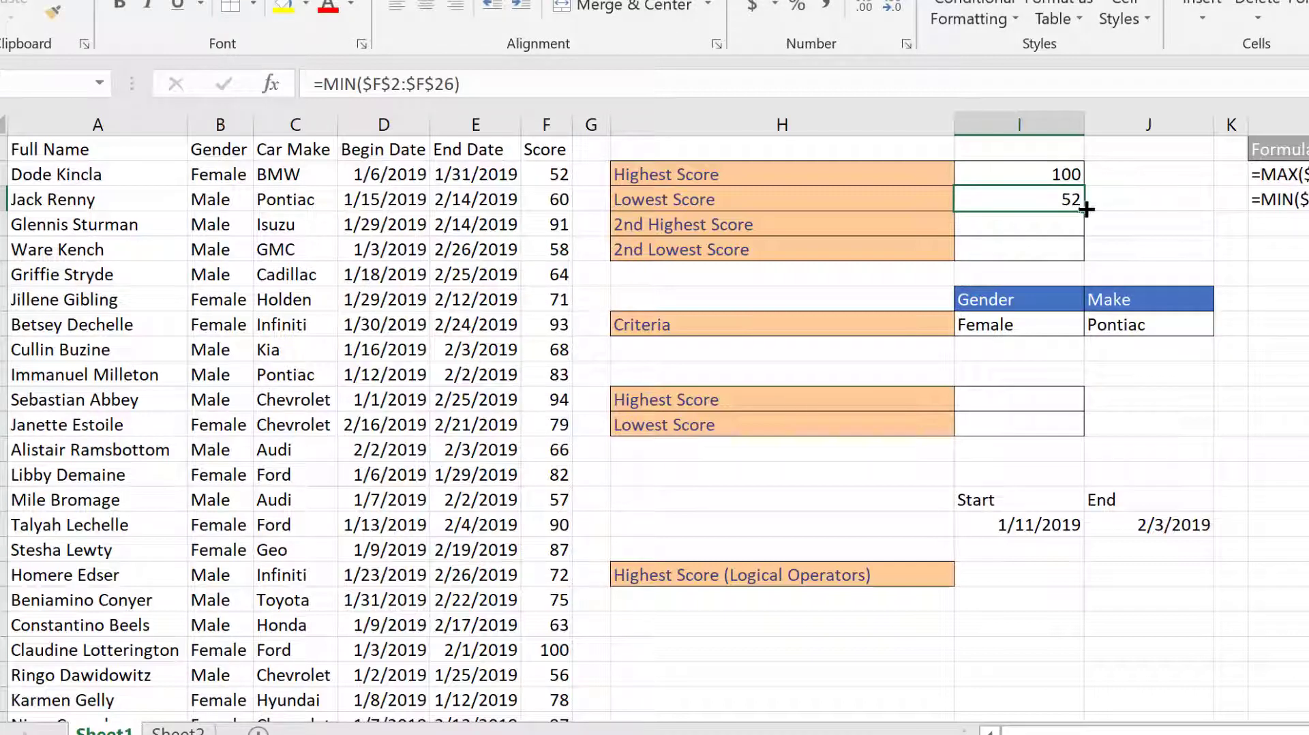
pyautogui.moveTo(1085, 209); pyautogui.dragTo(1077, 225)
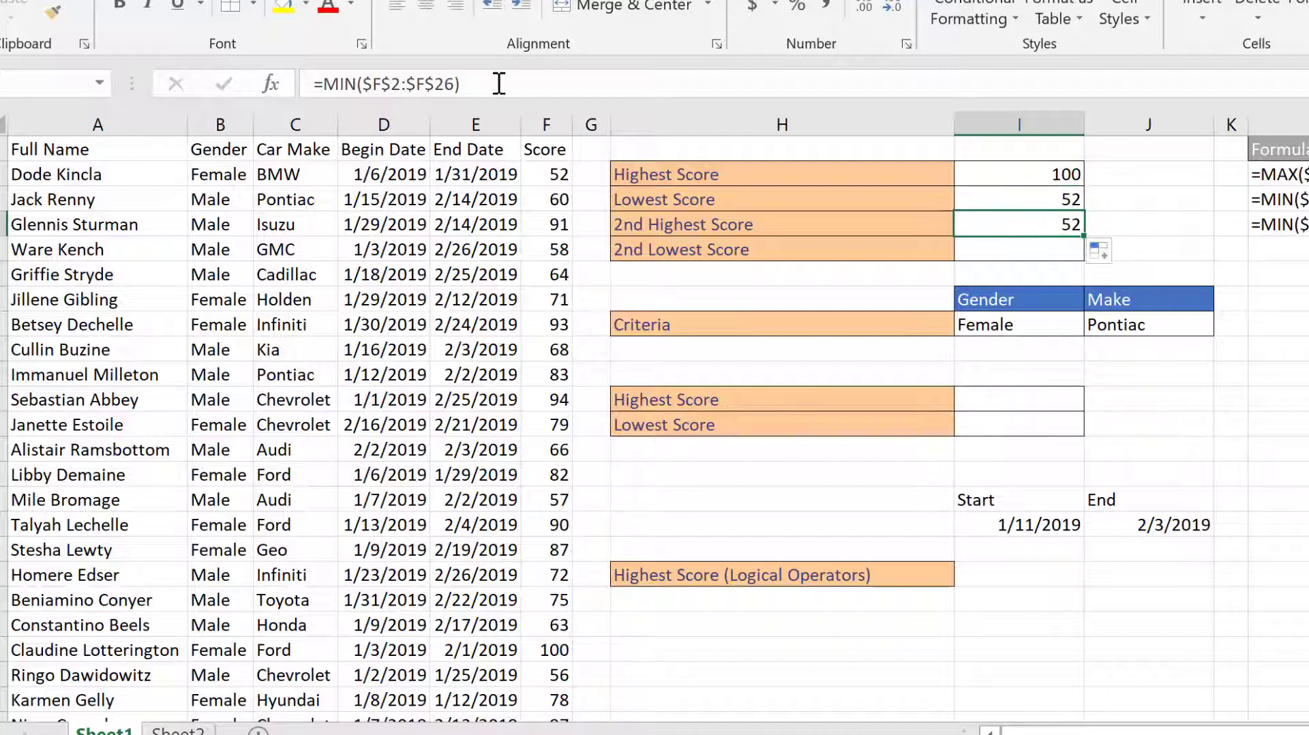
pyautogui.click(356, 84)
pyautogui.press('BackSpace')
pyautogui.press('BackSpace')
pyautogui.press('BackSpace')
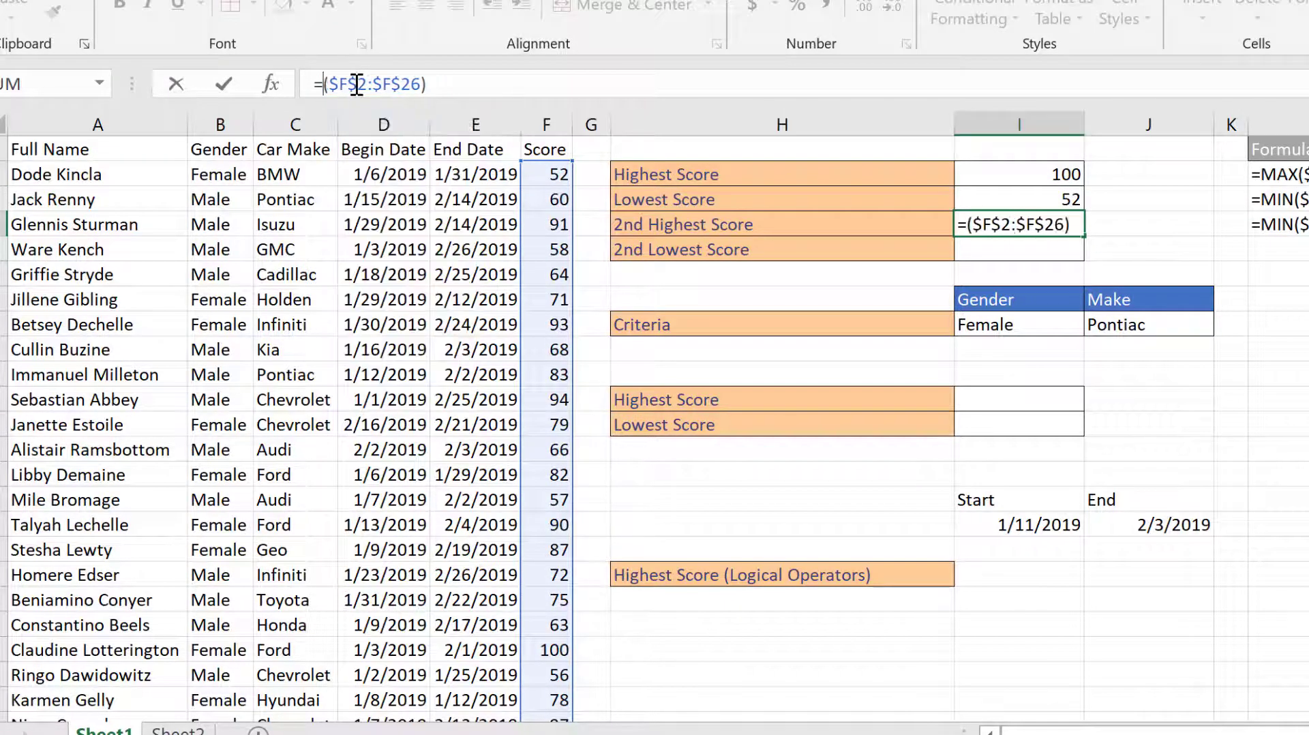
pyautogui.write('larg')
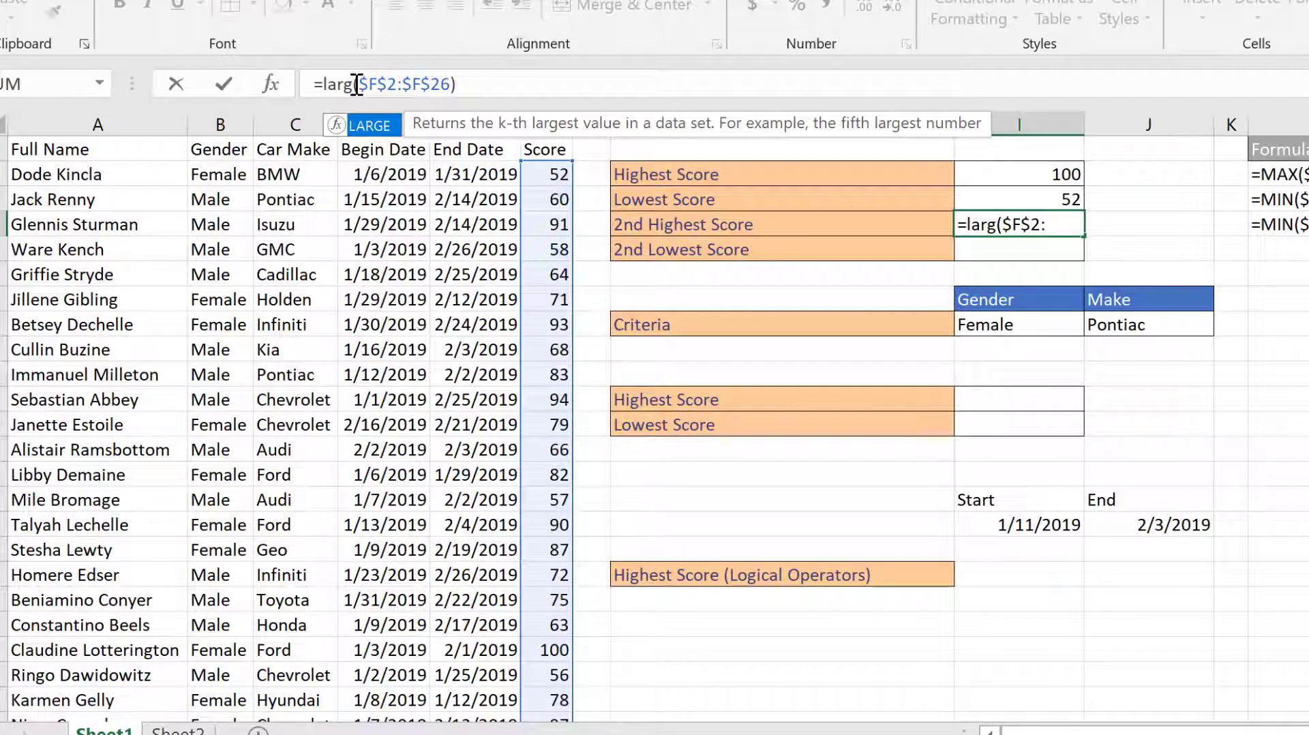
pyautogui.doubleClick(371, 127)
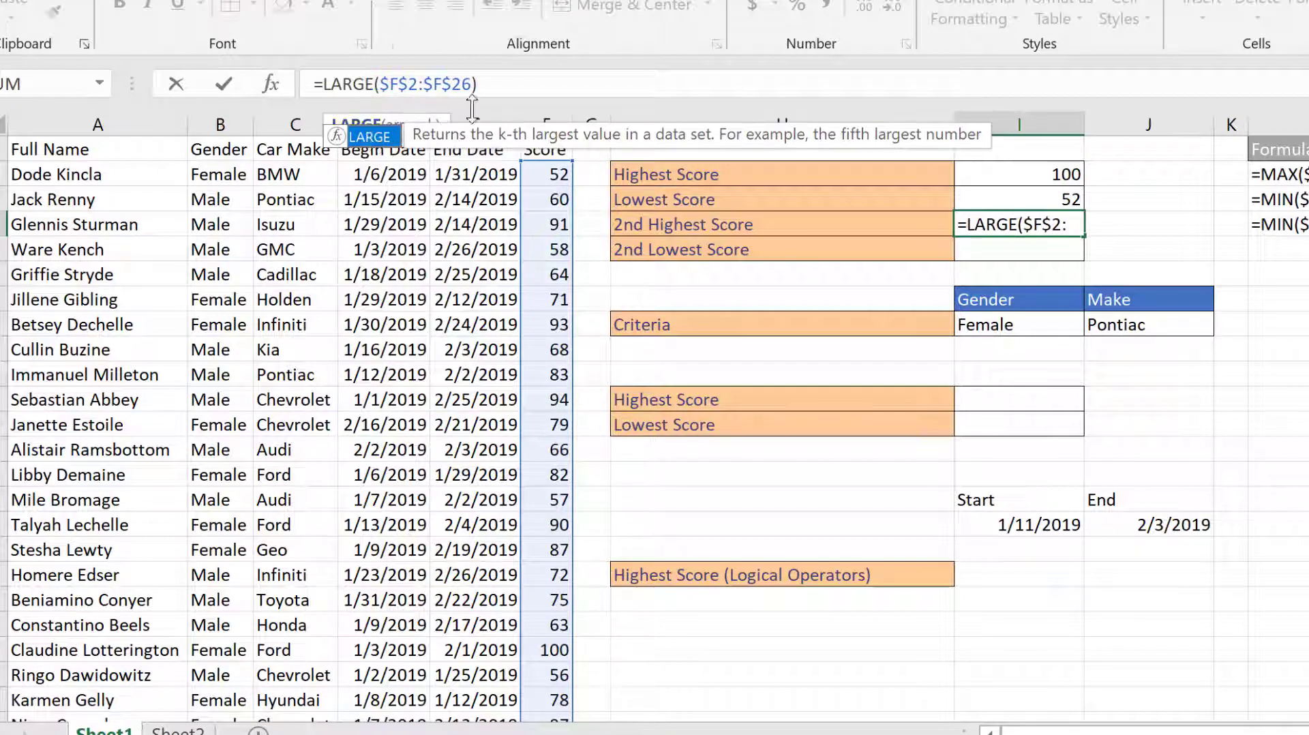
# - Add 1 as the k argument of the LARGE formula in I4 and enter the formula
pyautogui.click(524, 83)
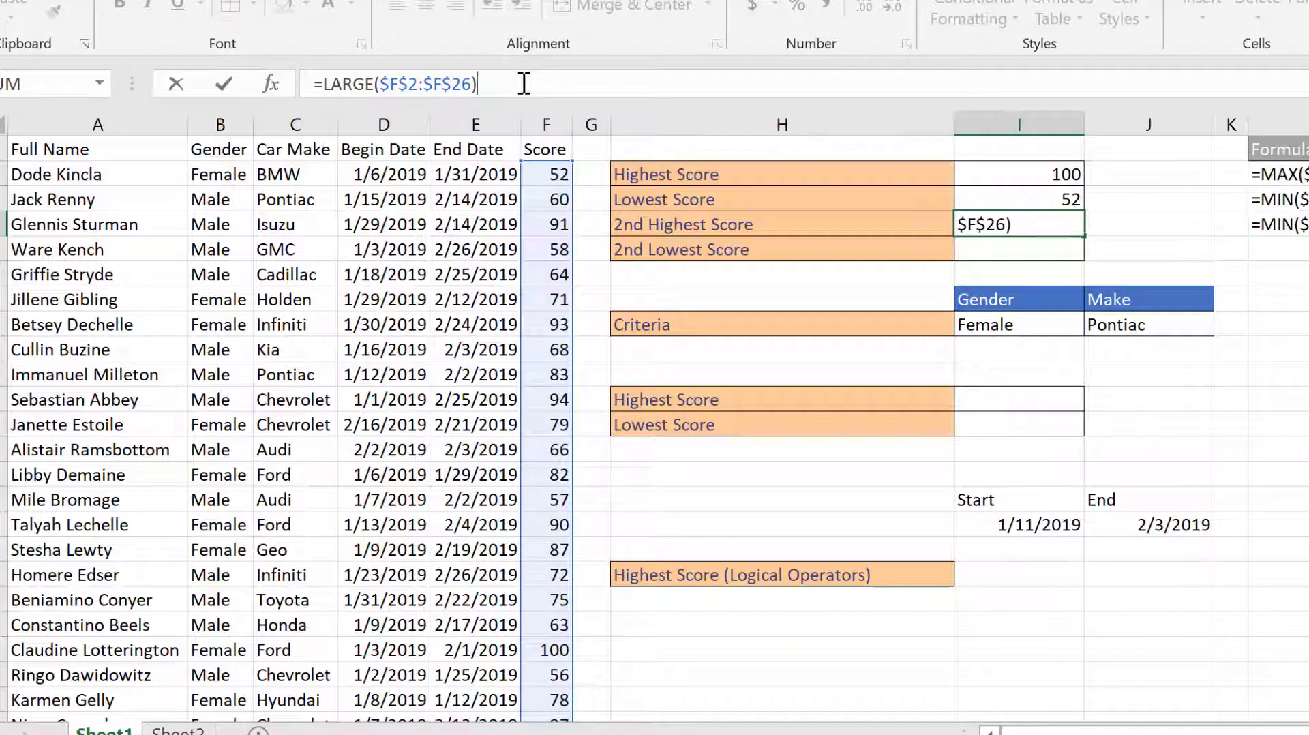
pyautogui.press('BackSpace')
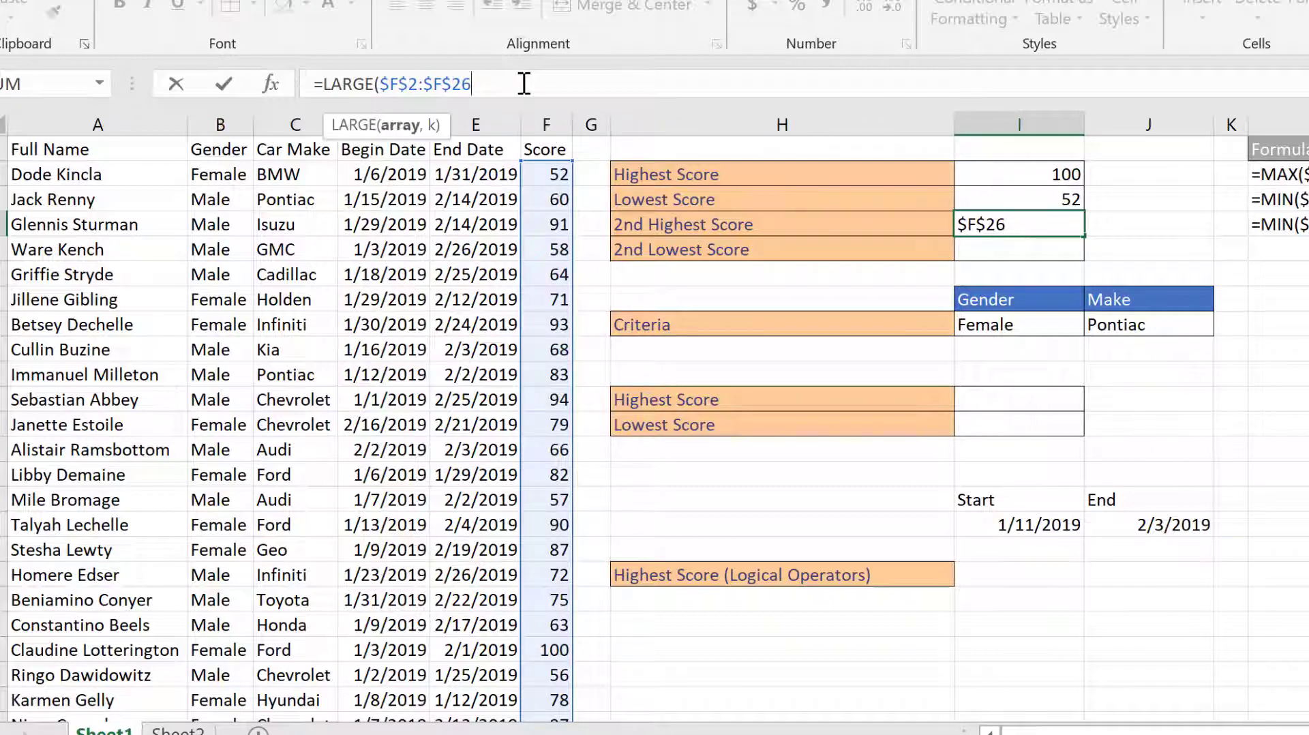
pyautogui.write(',1')
pyautogui.press('Return')
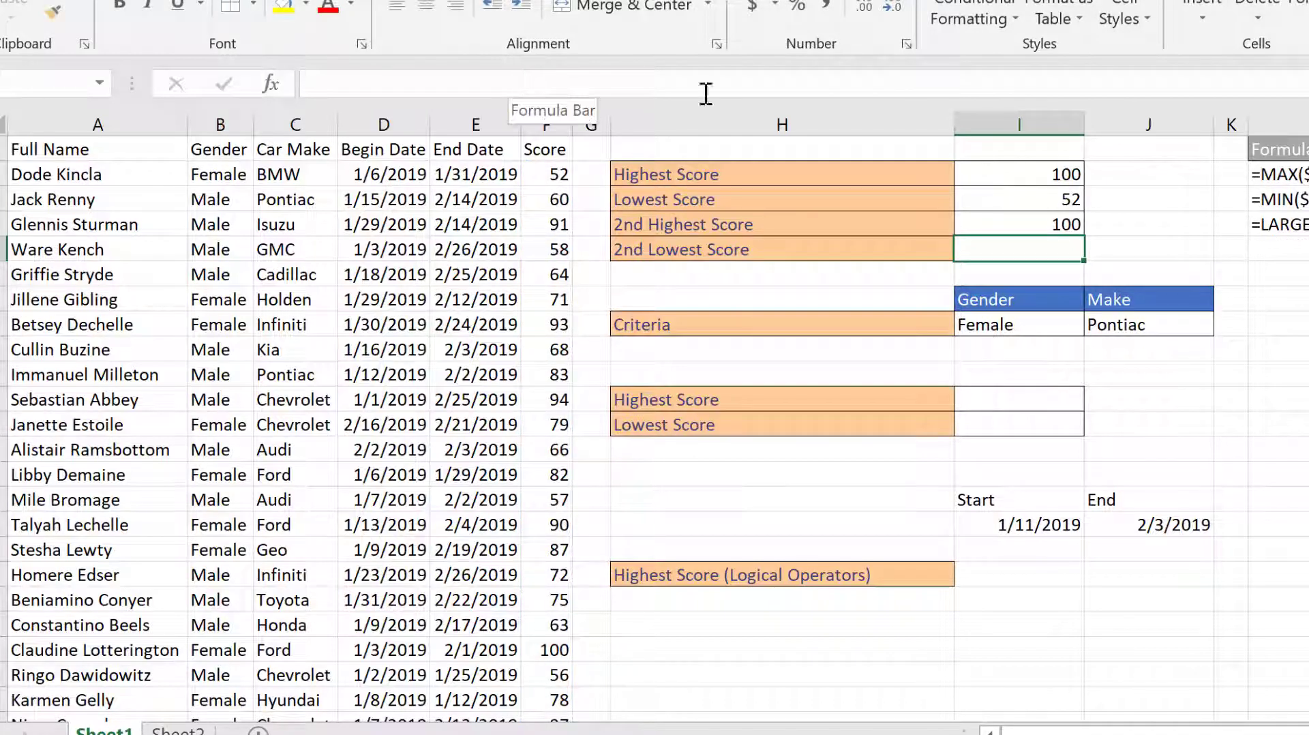
# - Set the k argument of the 2nd Highest Score formula in I4 to 2
pyautogui.click(993, 222)
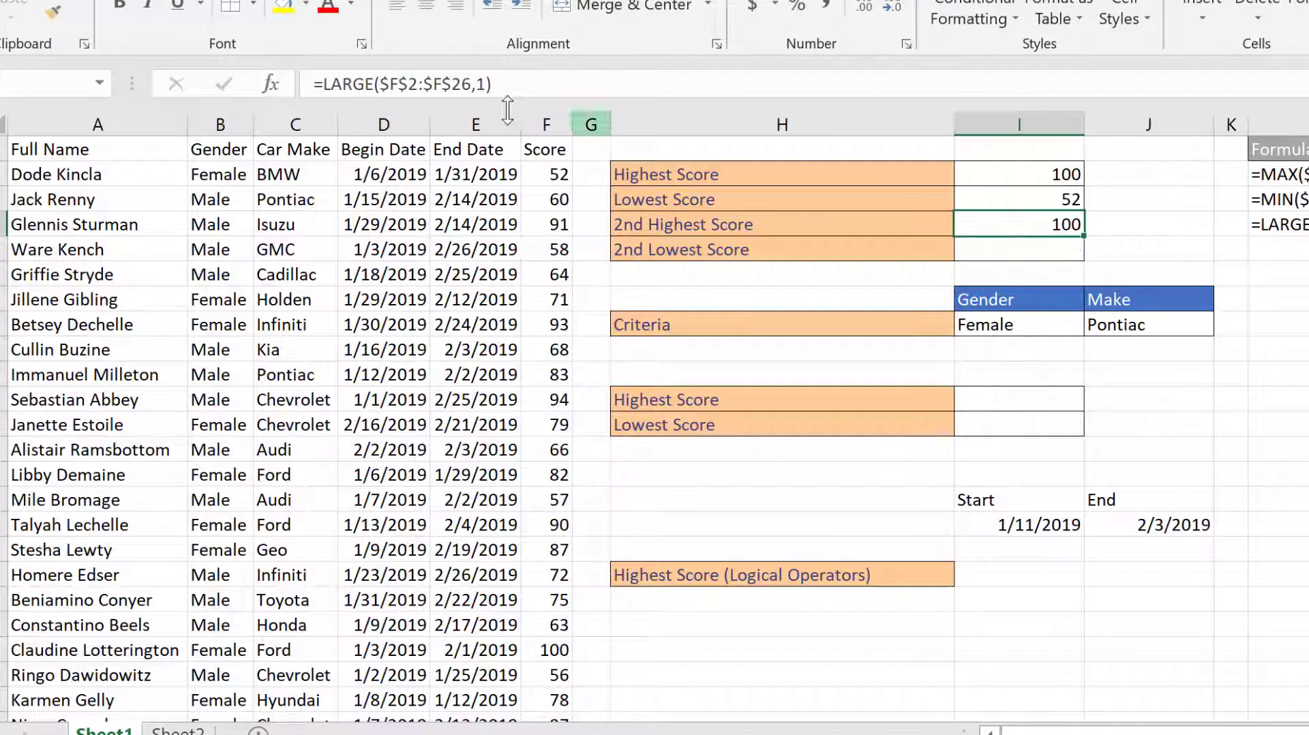
pyautogui.click(485, 85)
pyautogui.press('BackSpace')
pyautogui.write('2')
pyautogui.press('Return')
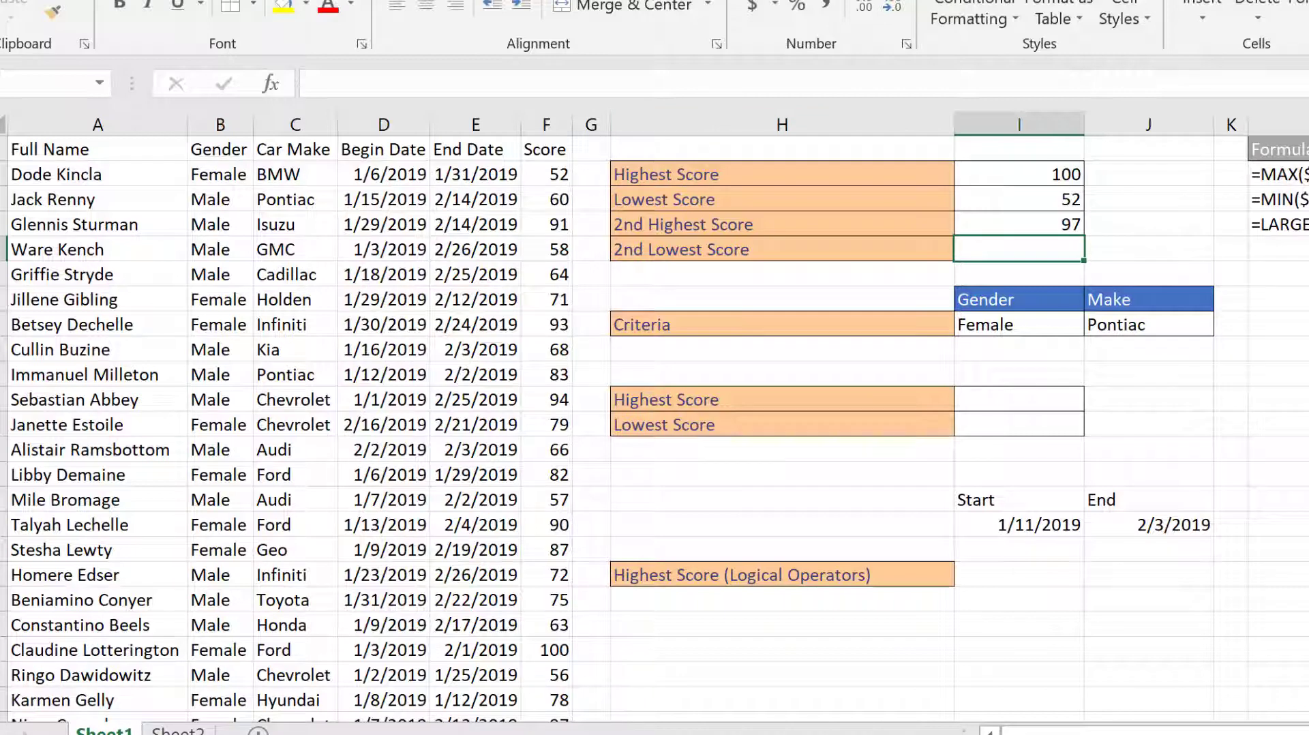
# - Fill the LARGE formula from I4 down into the 2nd Lowest Score cell I5
pyautogui.scroll(-1, 655, 430)
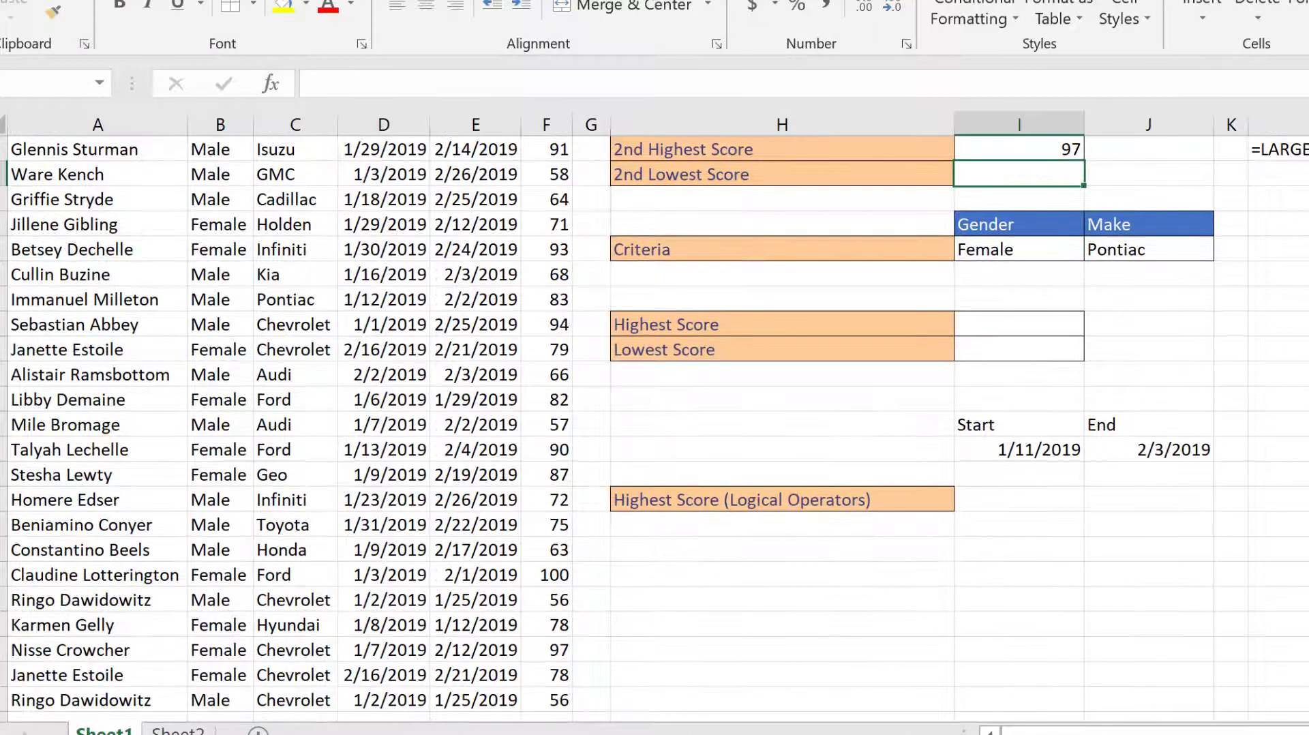
pyautogui.scroll(1, 654, 430)
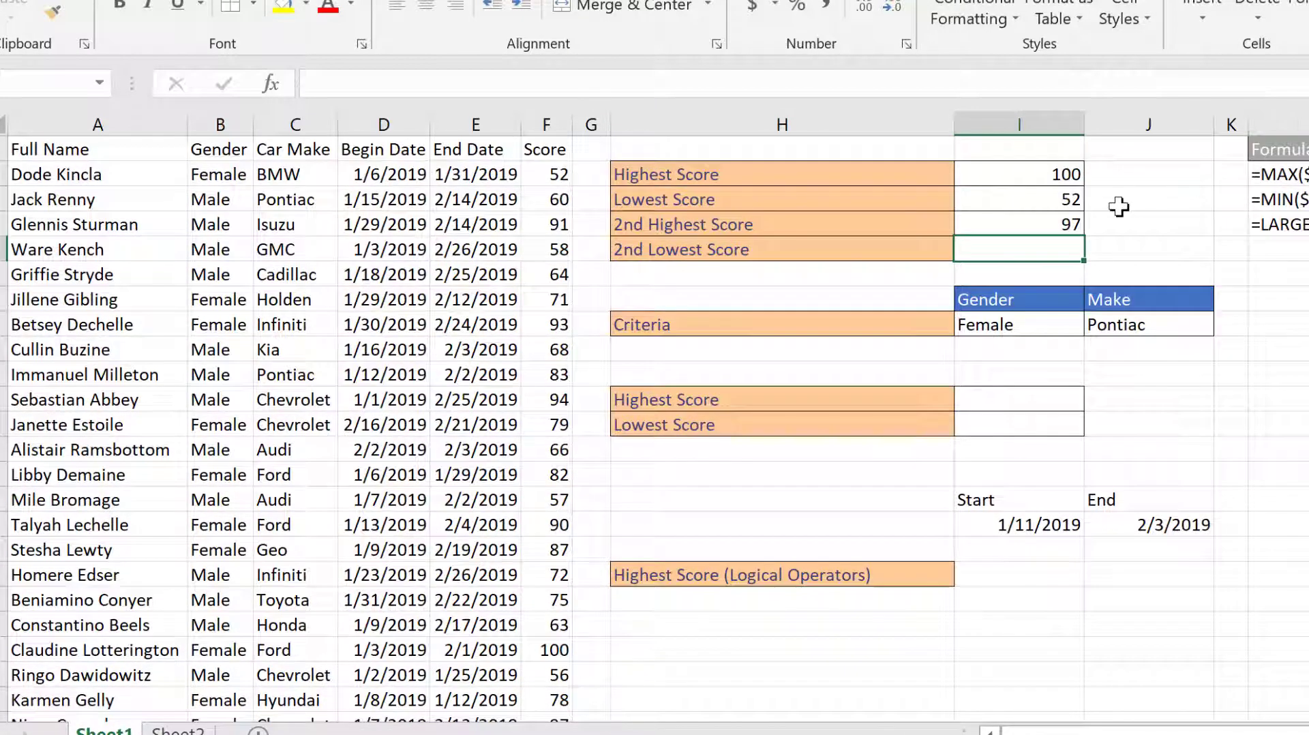
pyautogui.click(1047, 227)
pyautogui.moveTo(1084, 234); pyautogui.dragTo(1084, 259)
pyautogui.click(1068, 253)
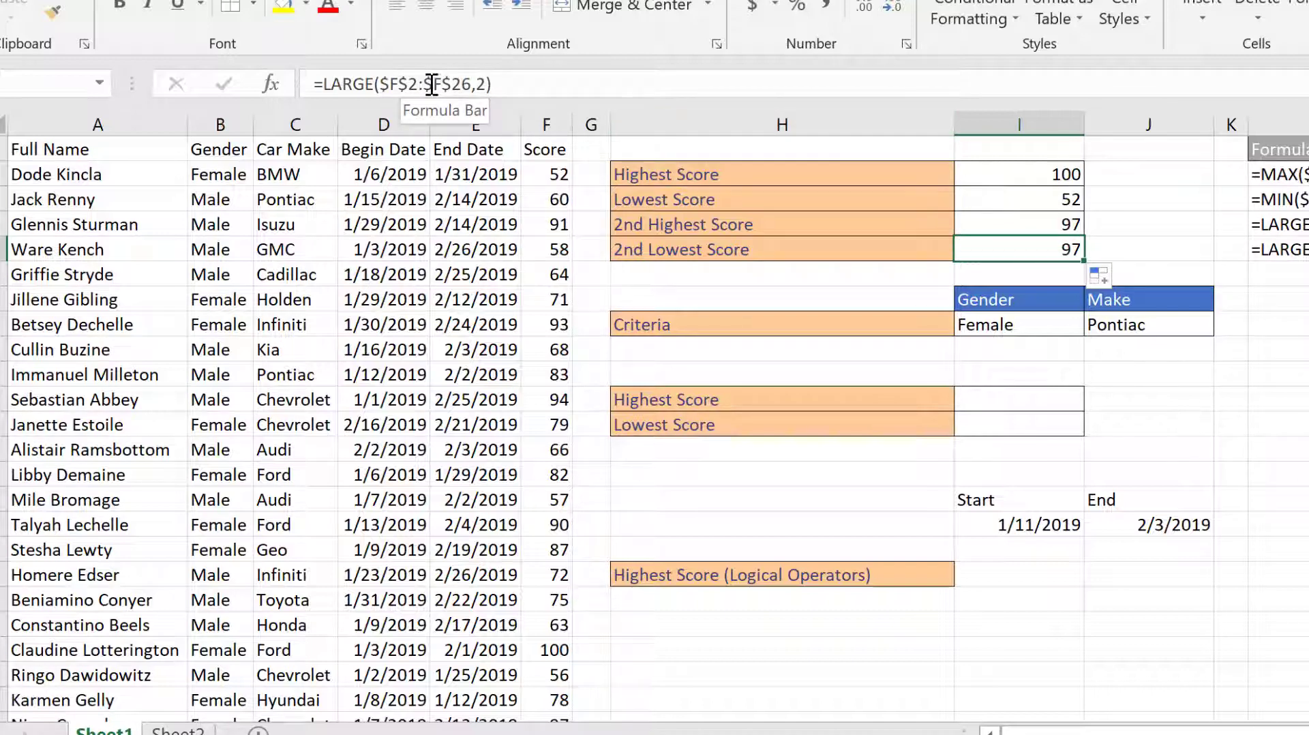
# - Change the function in the 2nd Lowest Score formula in I5 to SMALL, keeping $F$2:$F$26 and k of 2
pyautogui.click(374, 83)
pyautogui.press('BackSpace')
pyautogui.press('BackSpace')
pyautogui.press('BackSpace')
pyautogui.press('BackSpace')
pyautogui.press('BackSpace')
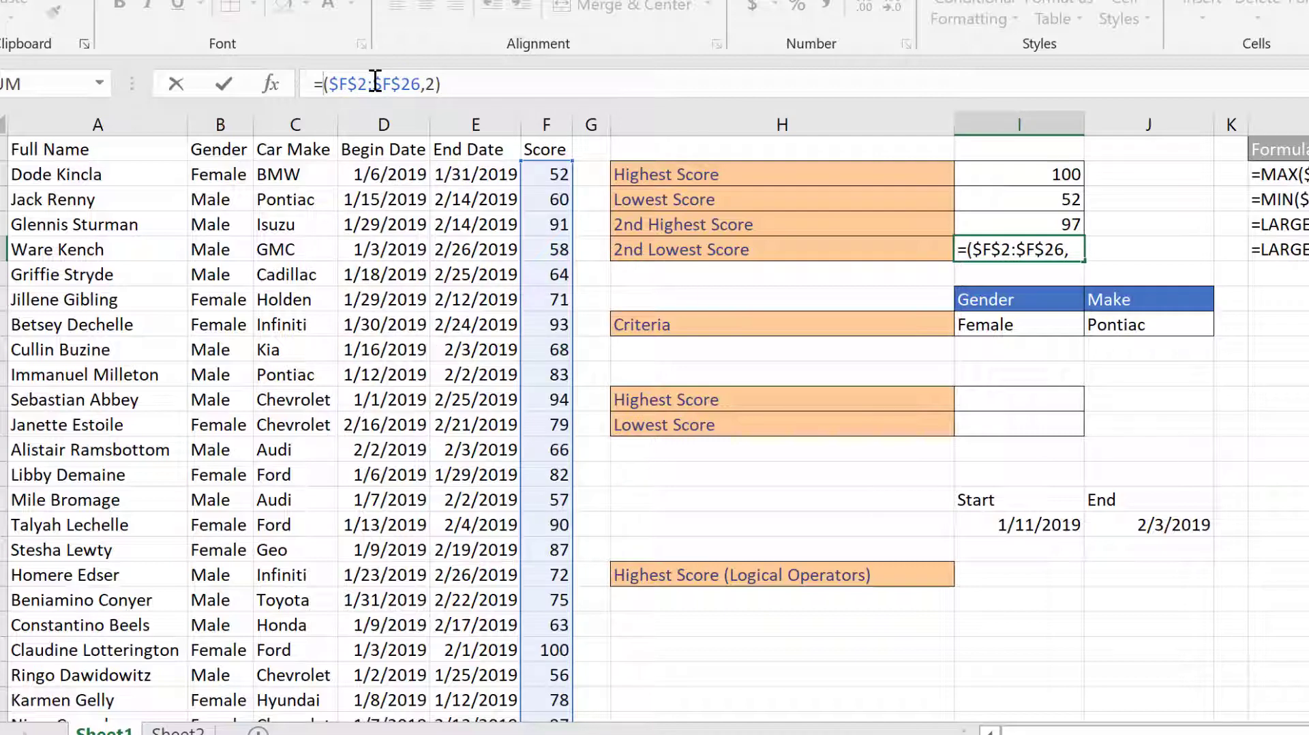
pyautogui.write('sm')
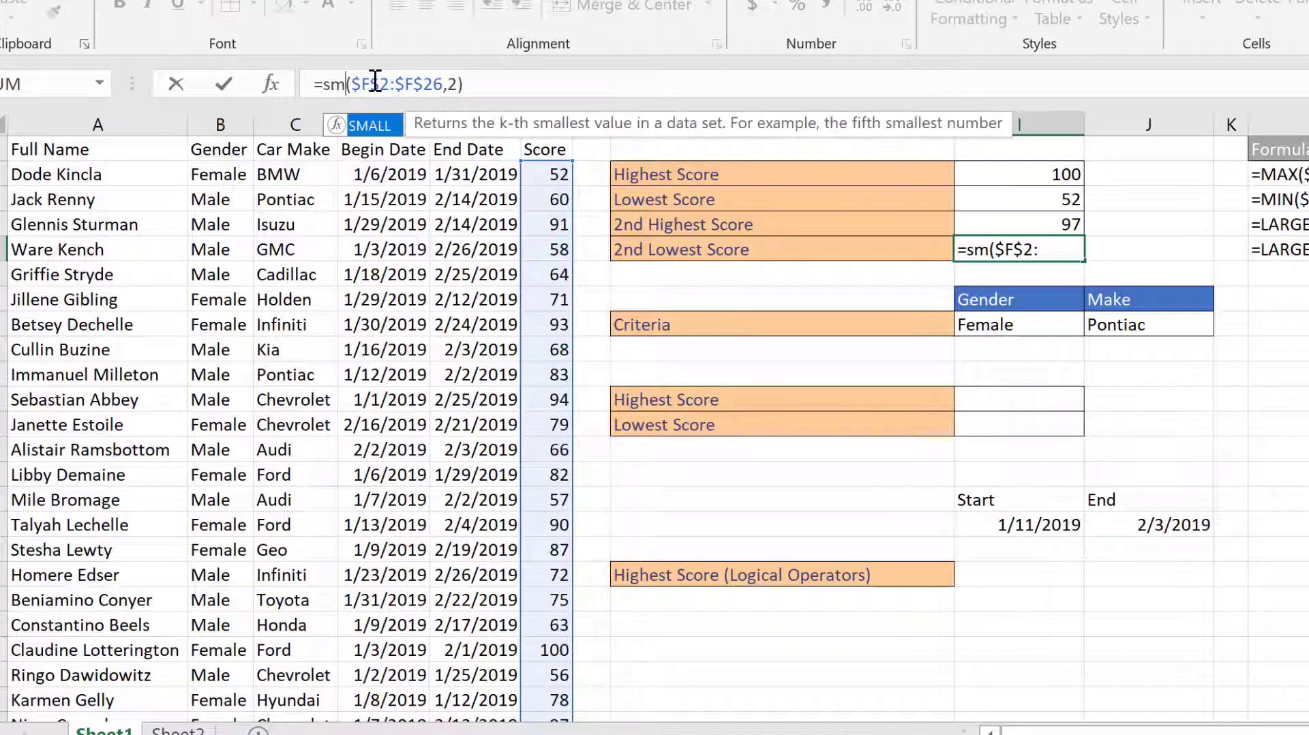
pyautogui.write('all')
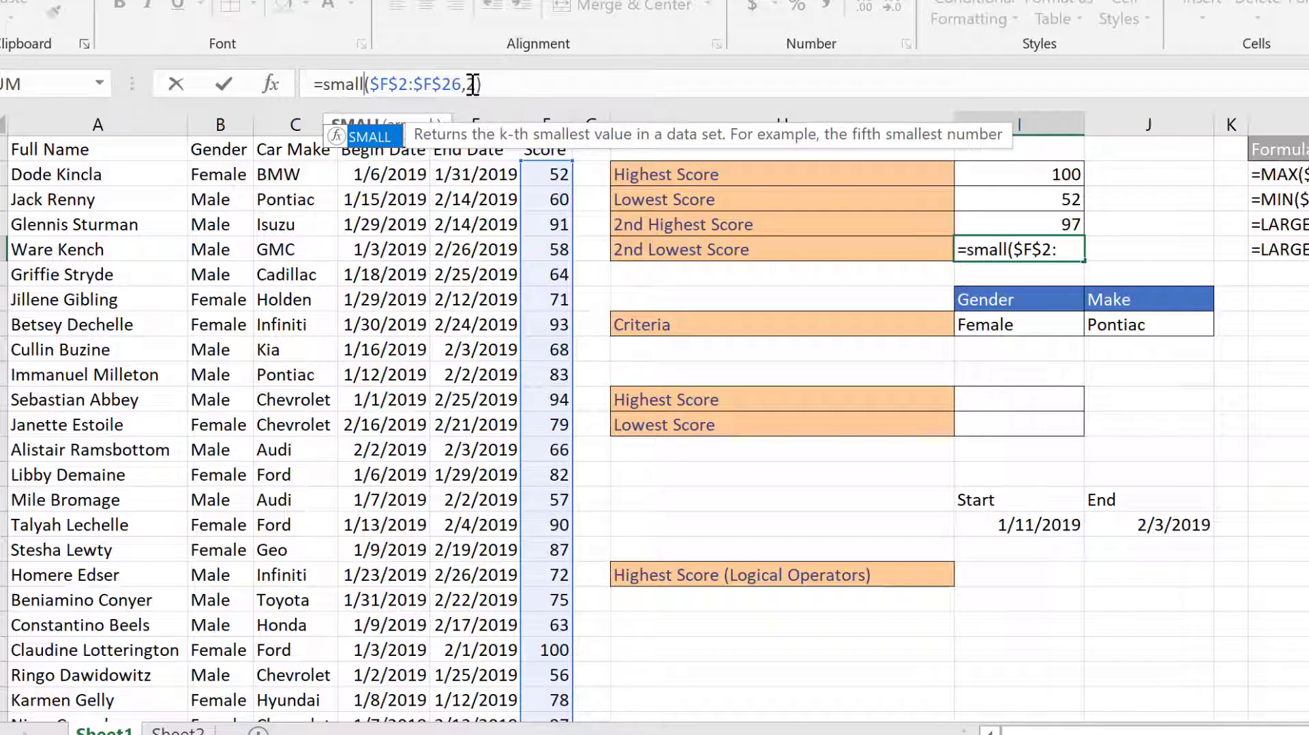
pyautogui.click(507, 82)
pyautogui.press('Return')
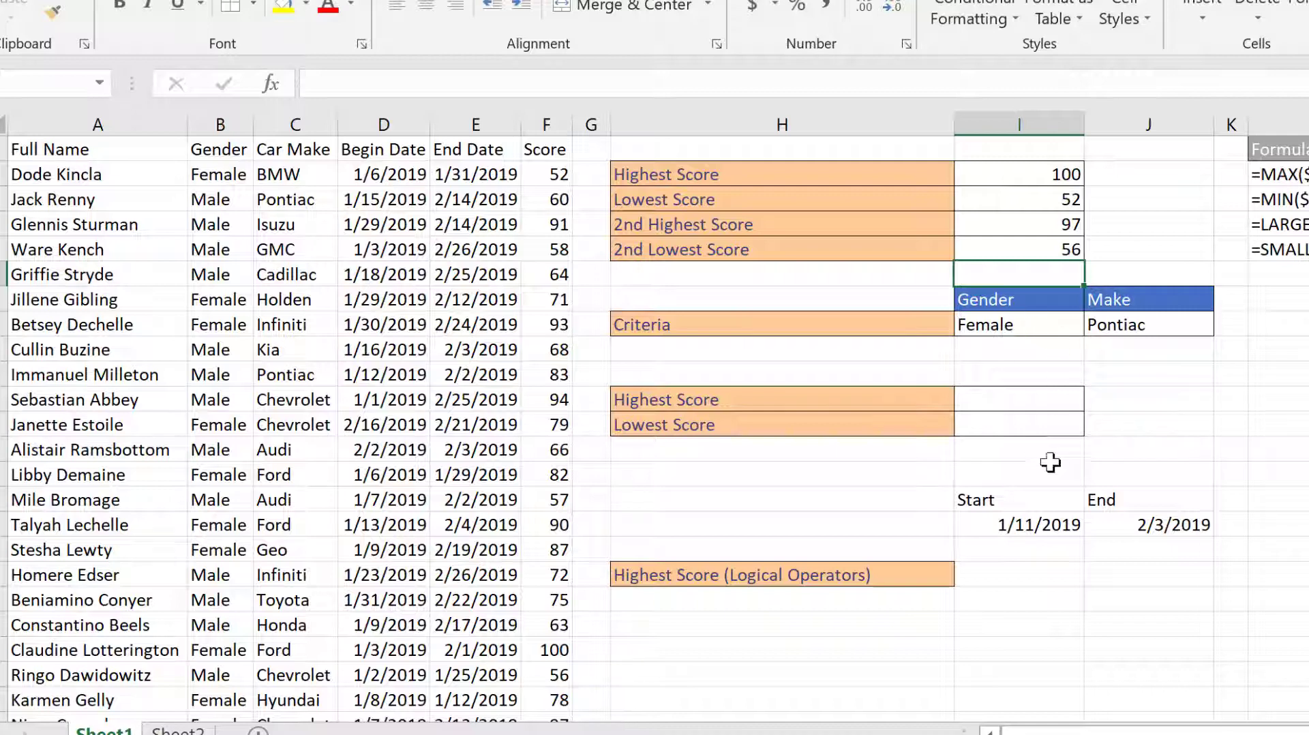
# - Begin a MAXIFS formula in the criteria-based Highest Score cell I11 with the absolute score range $F$2:$F$26 as max_range
pyautogui.click(1041, 402)
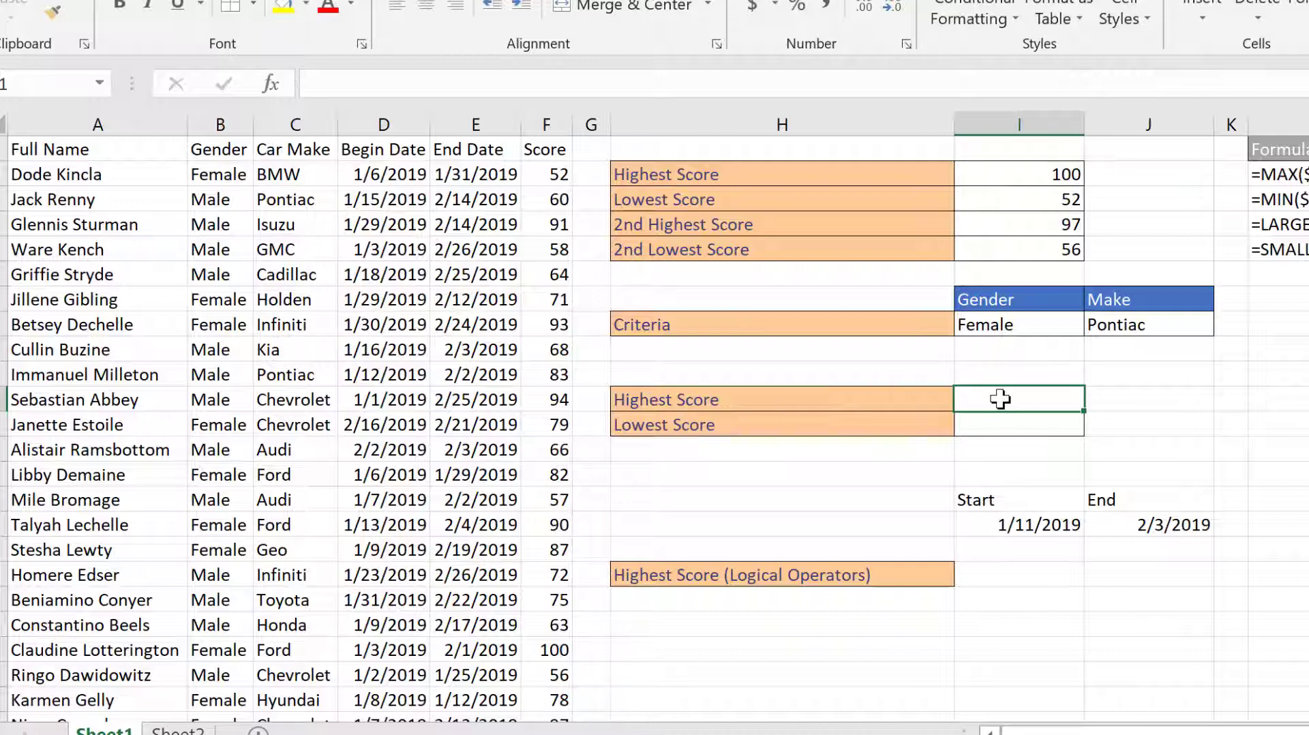
pyautogui.write('=max')
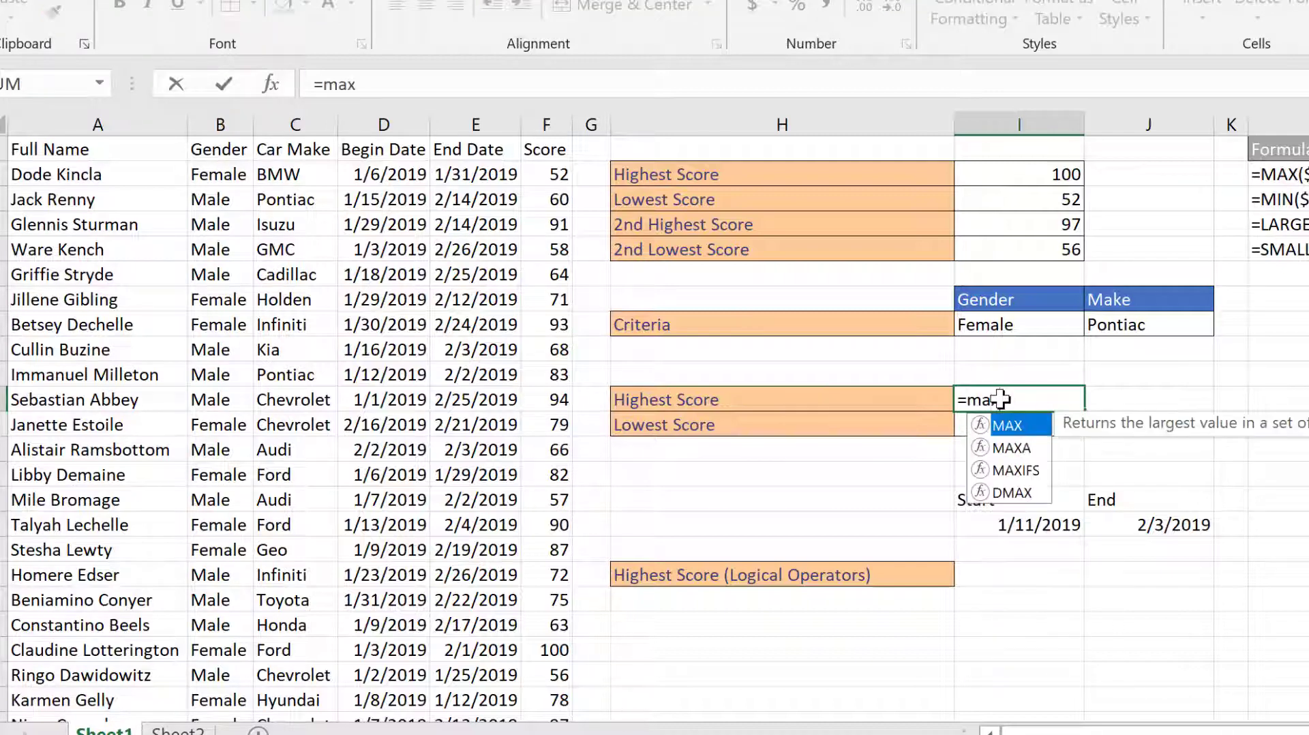
pyautogui.write('if')
pyautogui.doubleClick(1013, 425)
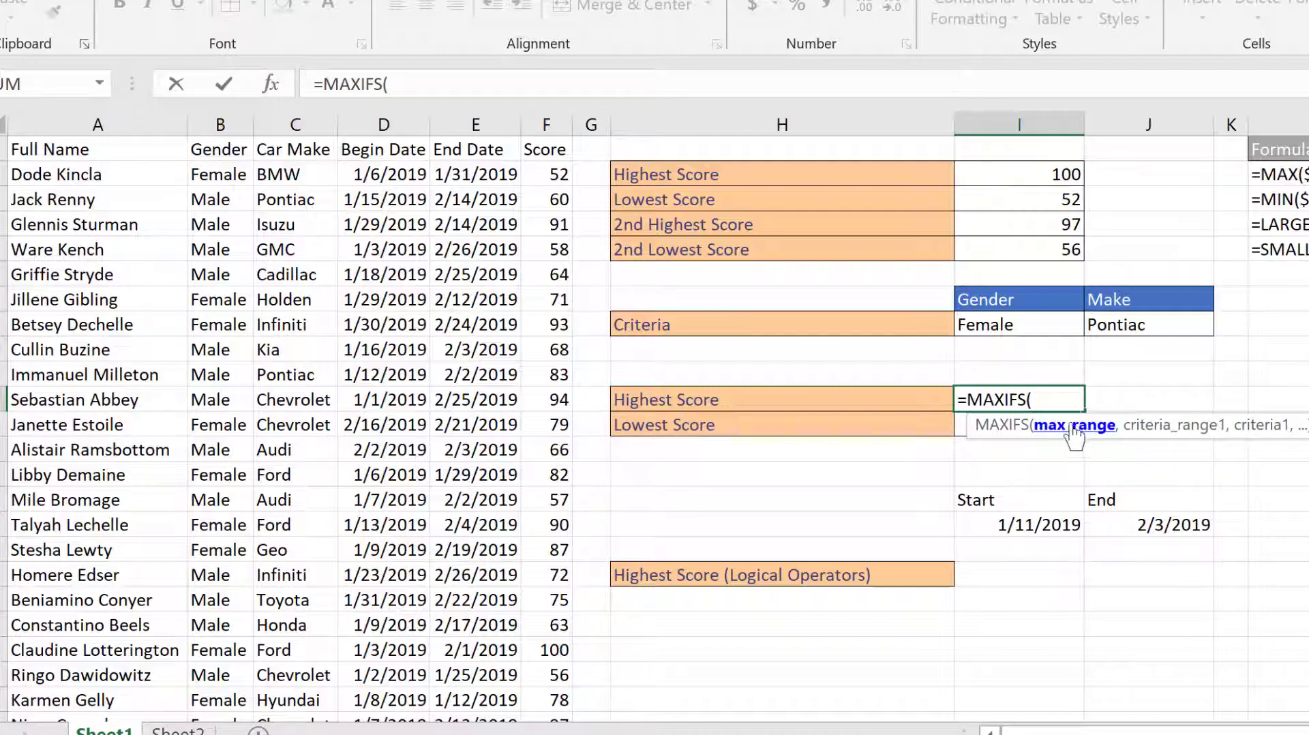
pyautogui.click(554, 176)
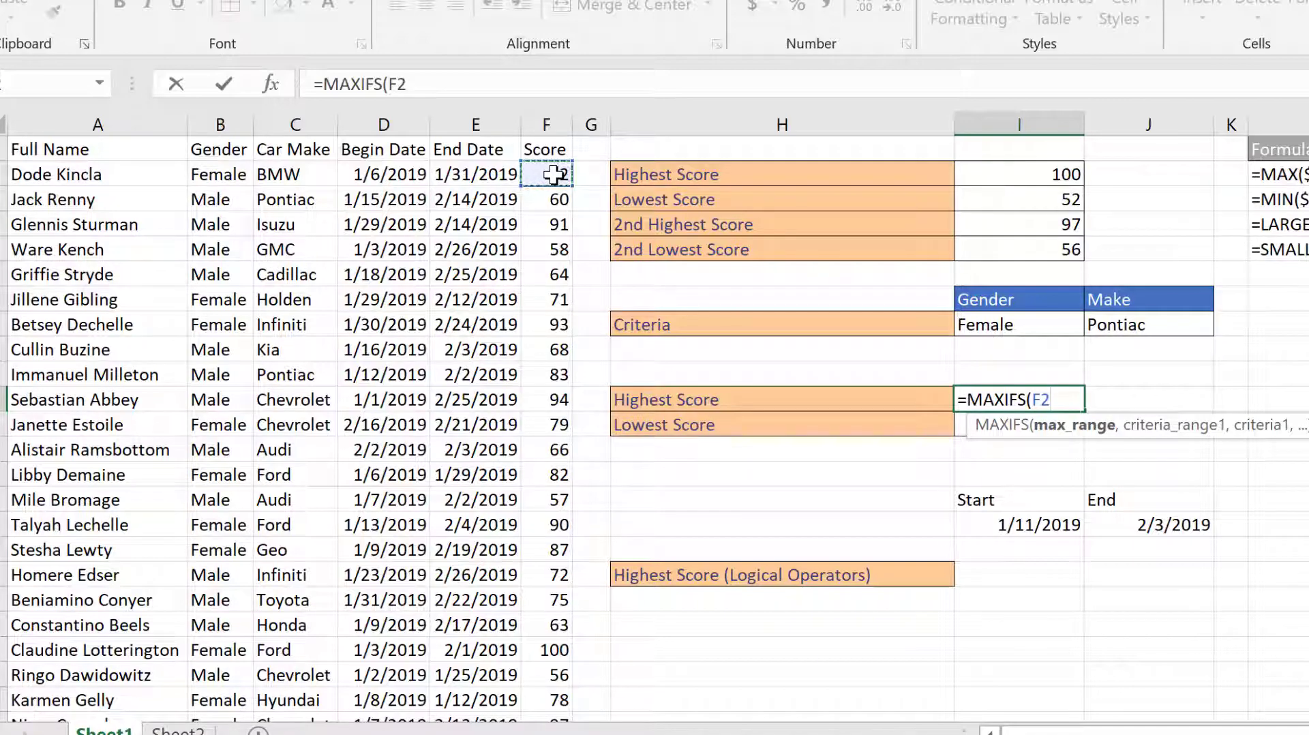
pyautogui.moveTo(554, 176); pyautogui.dragTo(543, 666)
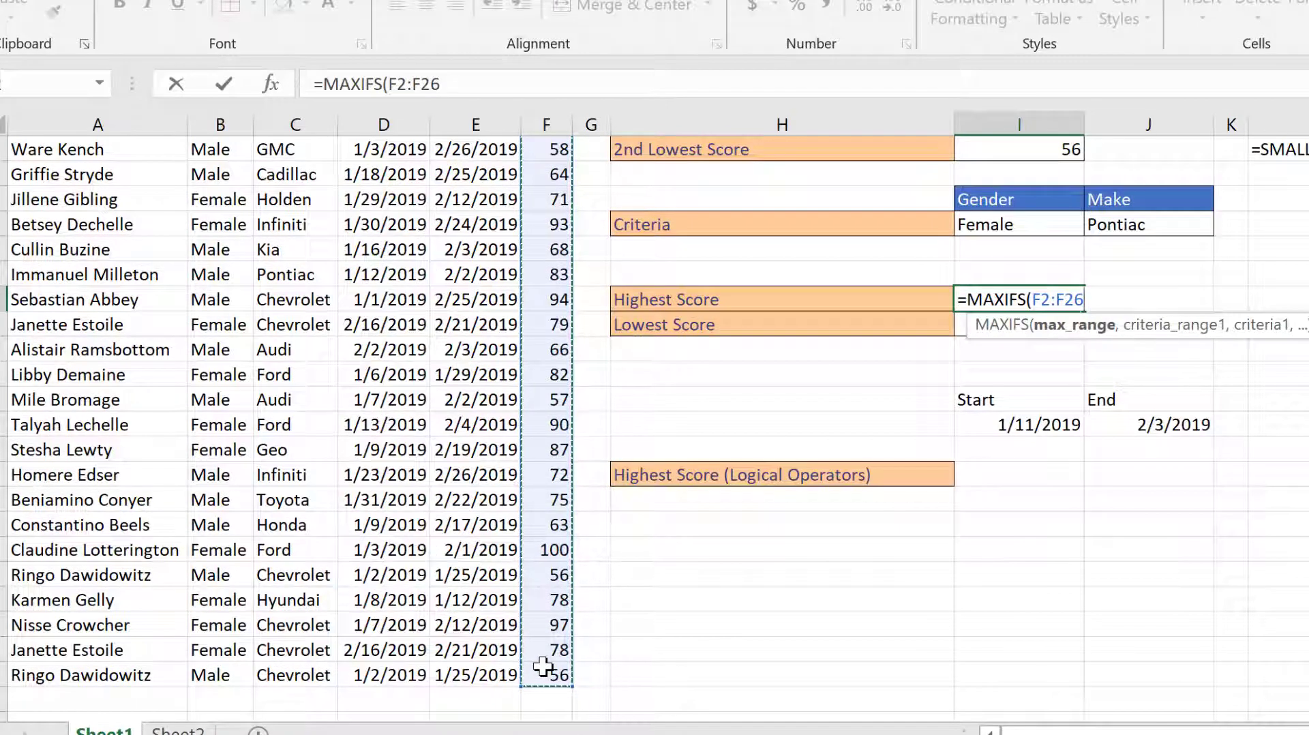
pyautogui.press('F4')
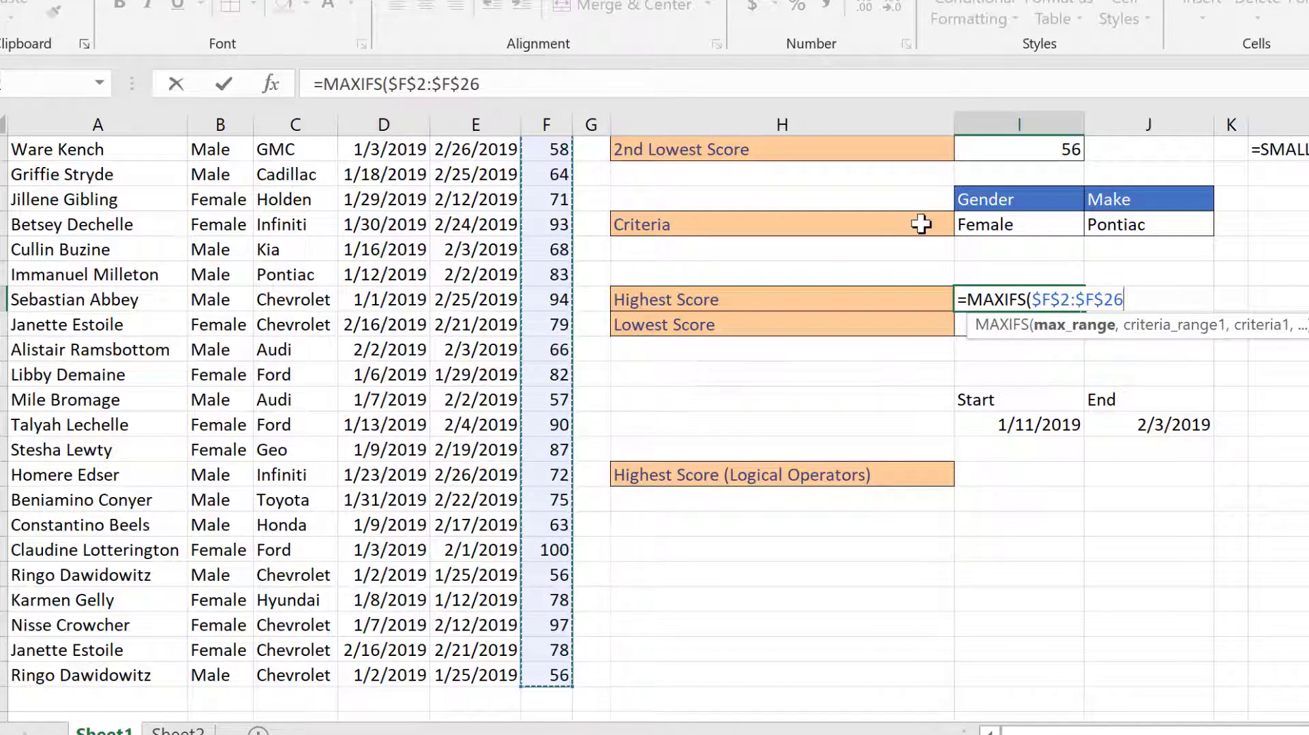
pyautogui.write(',')
# - Add the Gender column $B$2:$B$26 as the first criteria range of the MAXIFS formula, with $I$8 as its criterion
pyautogui.scroll(2, 988, 460)
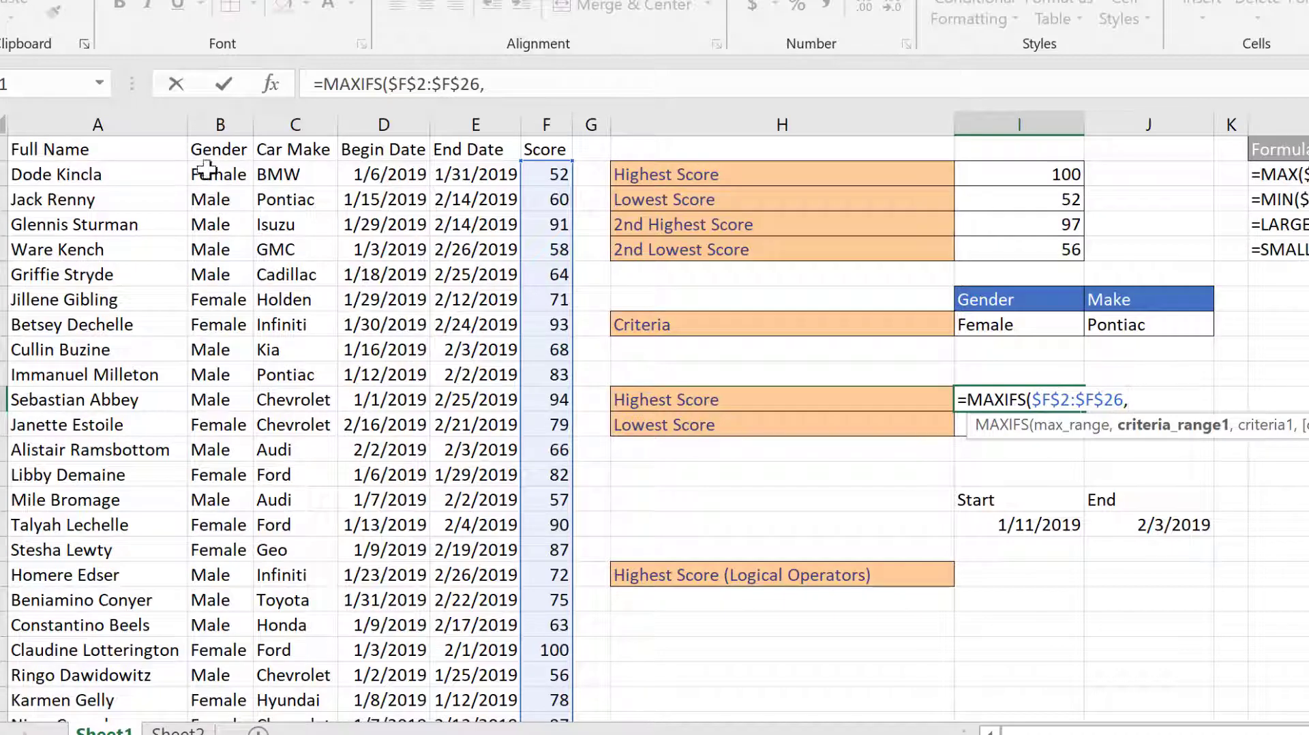
pyautogui.moveTo(213, 173); pyautogui.dragTo(219, 660)
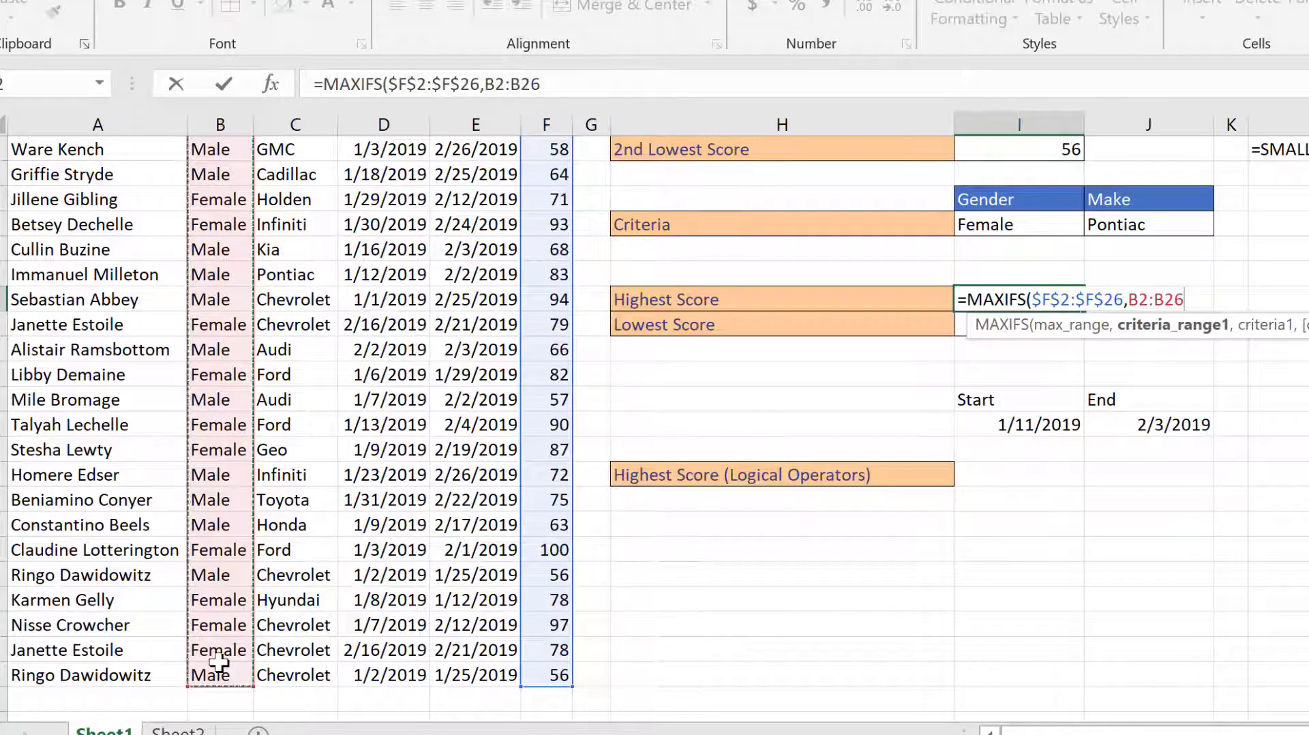
pyautogui.press('F4')
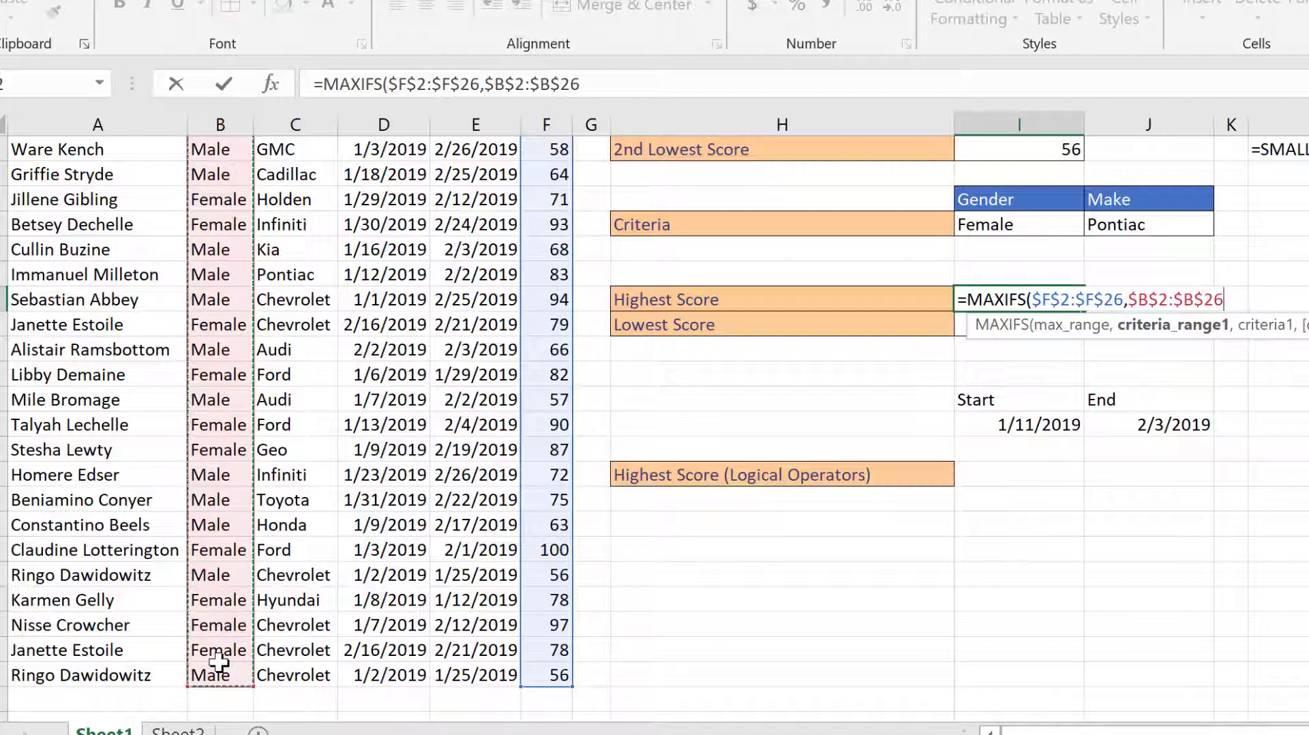
pyautogui.write(',')
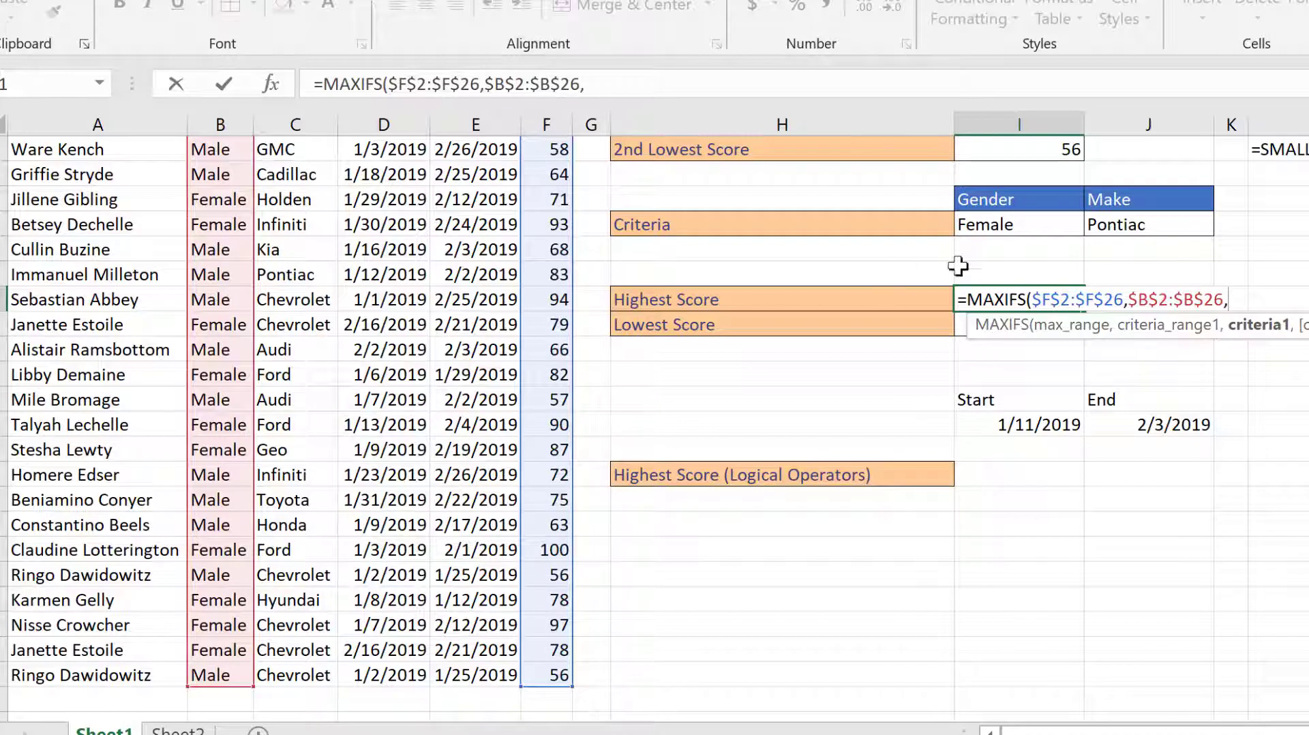
pyautogui.click(1036, 227)
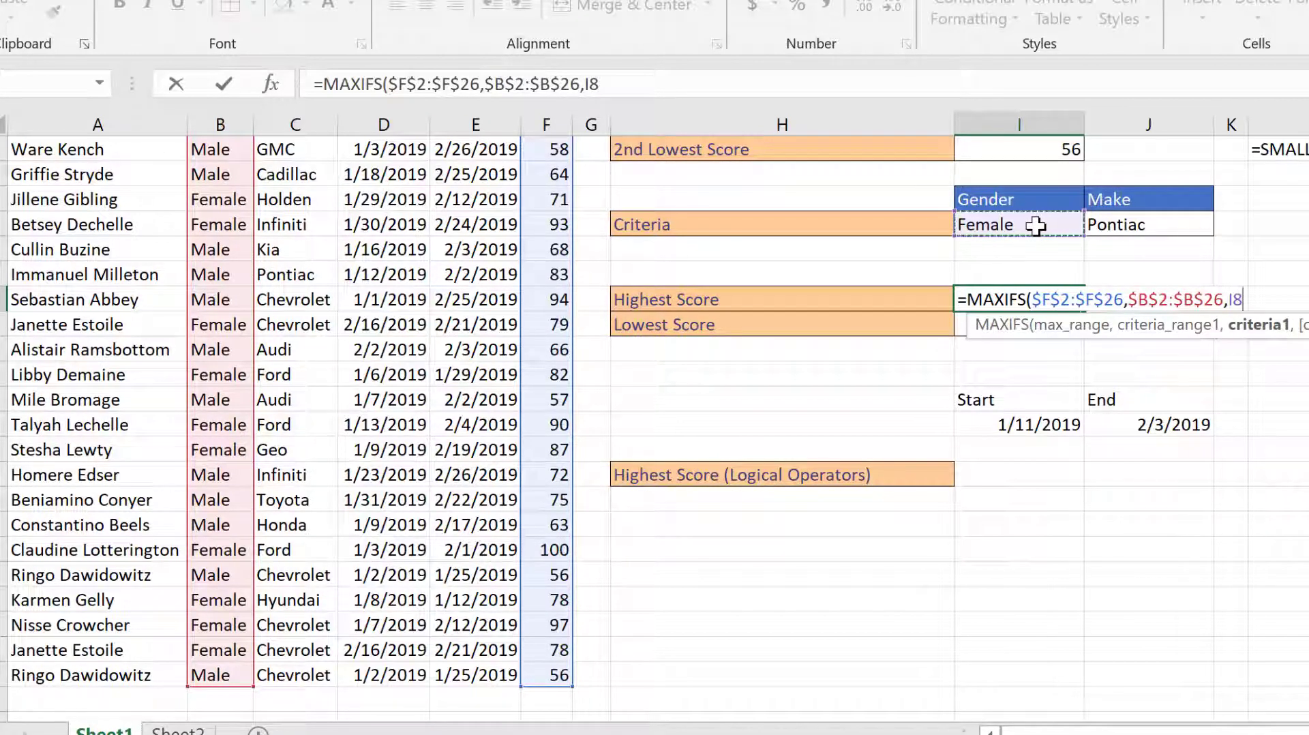
pyautogui.press('F4')
pyautogui.write(',')
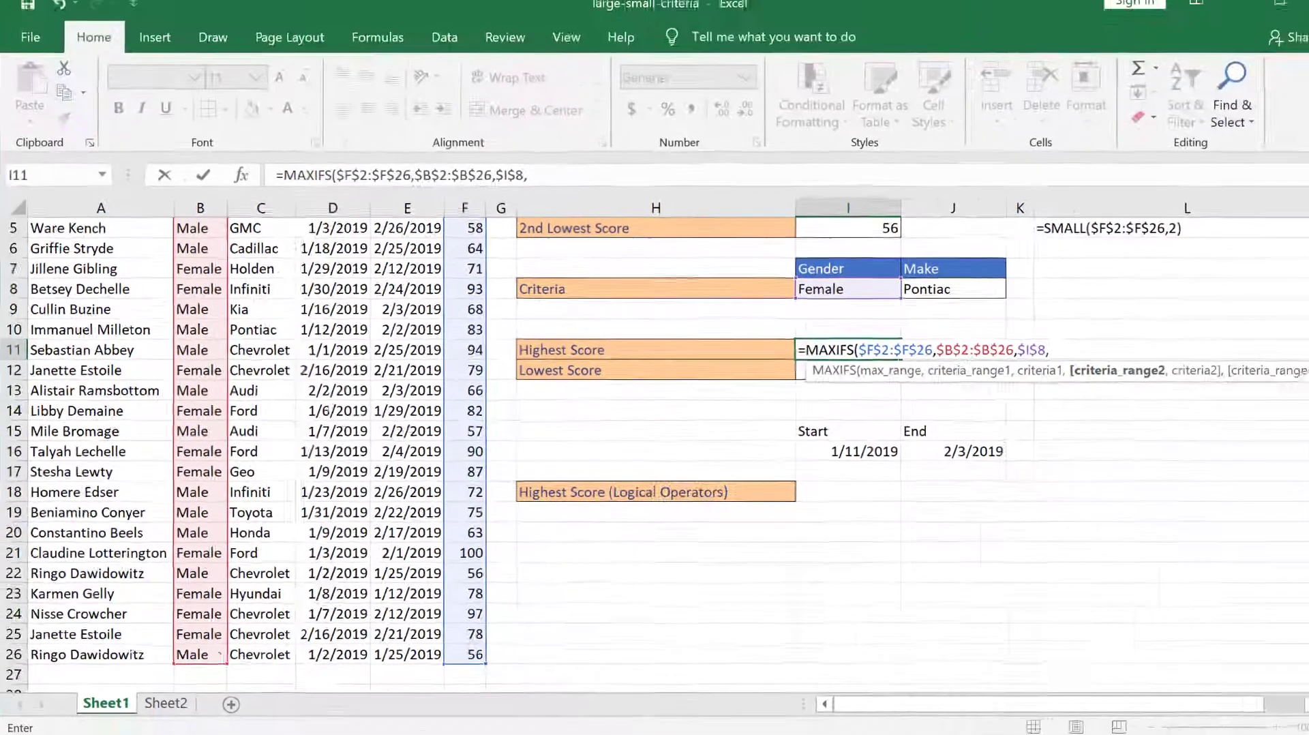
# - Complete the MAXIFS formula in I11 with the Car Make column $C$2:$C$26 as second criteria range and $J$8 as its criterion
pyautogui.moveTo(1298, 272); pyautogui.dragTo(1298, 236)
pyautogui.click(263, 257)
pyautogui.moveTo(263, 257); pyautogui.dragTo(282, 644)
pyautogui.press('F4')
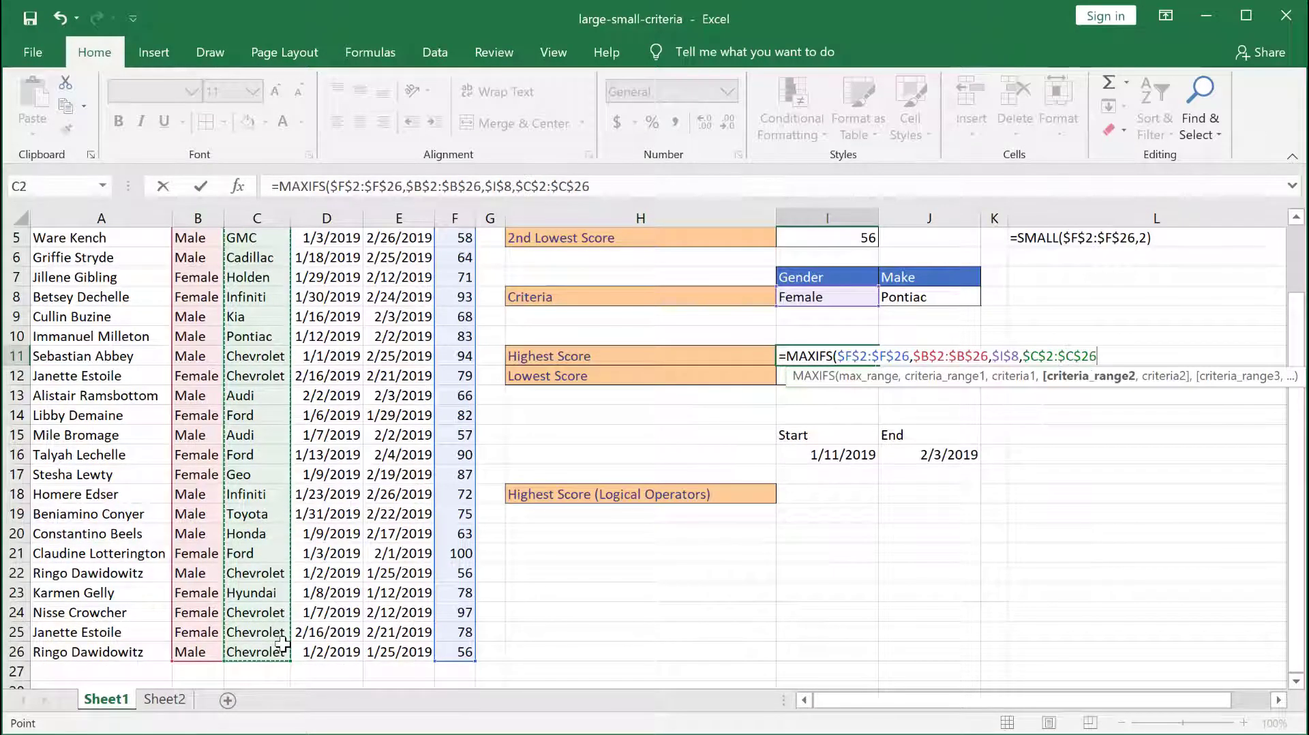
pyautogui.write(',')
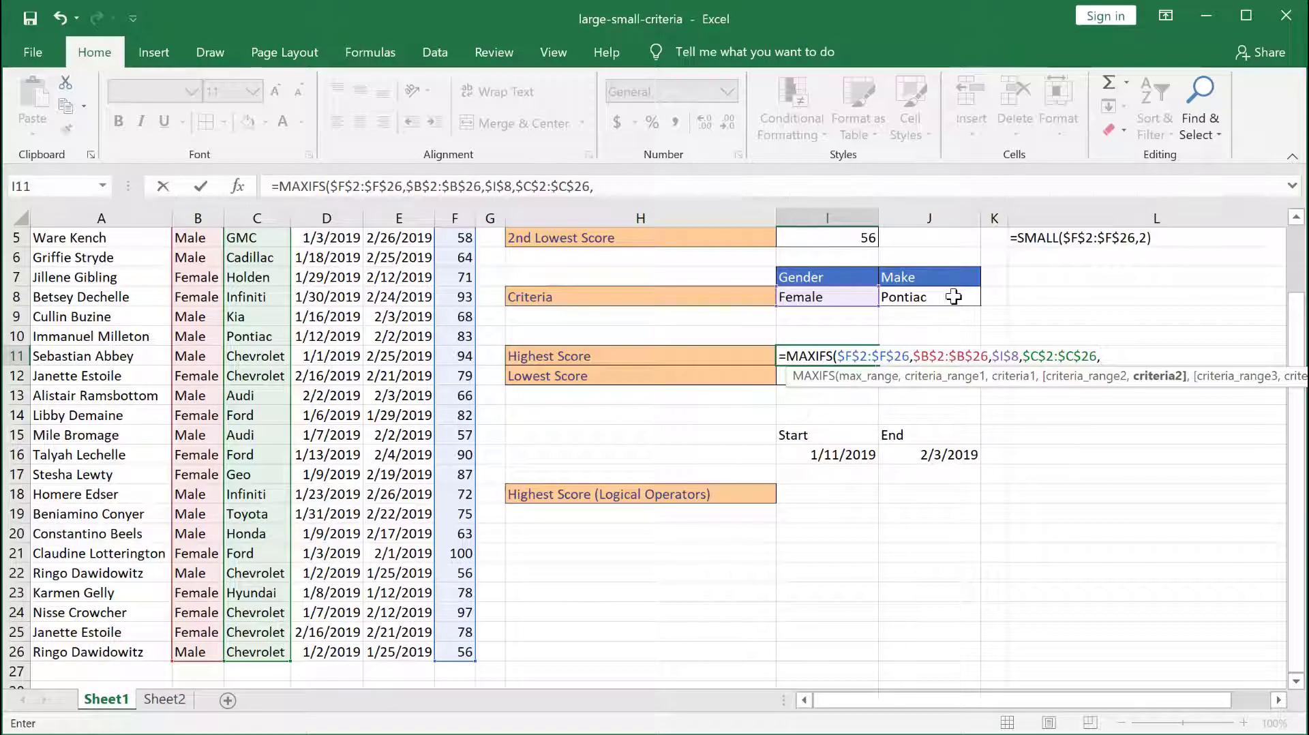
pyautogui.click(947, 302)
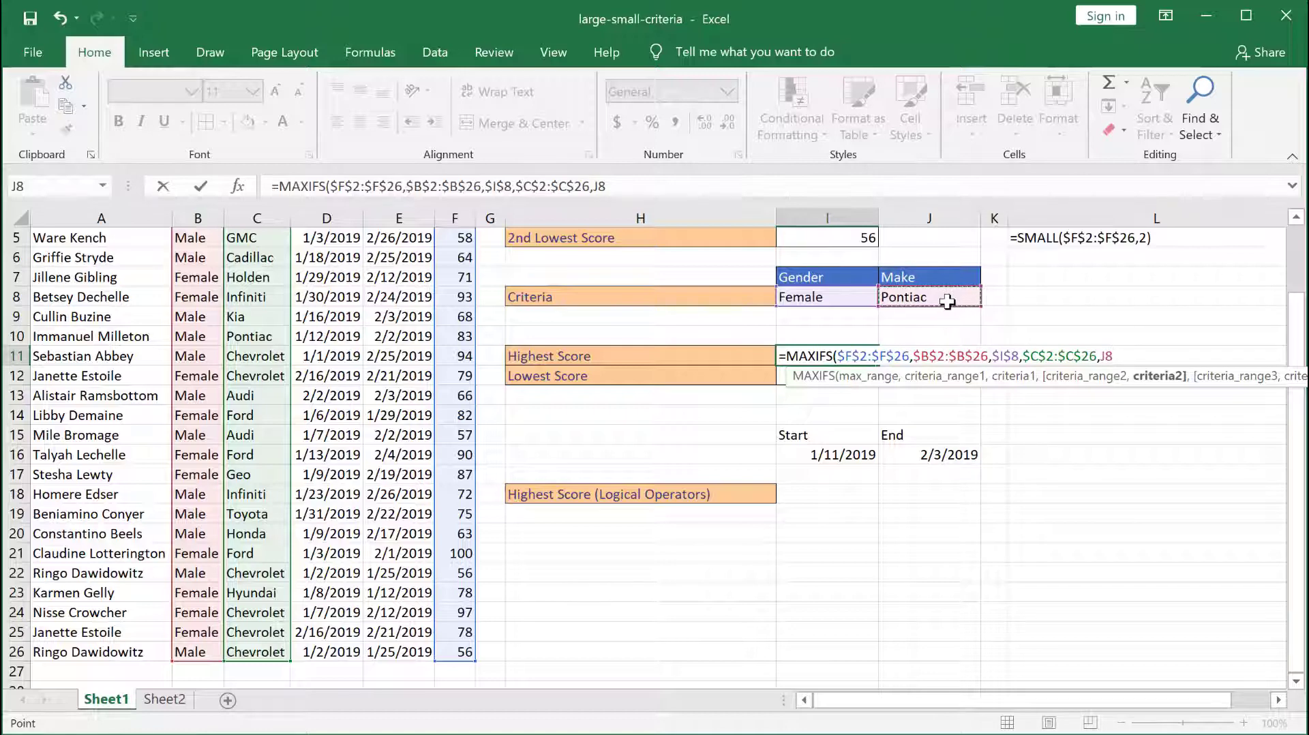
pyautogui.press('F4')
pyautogui.write(')')
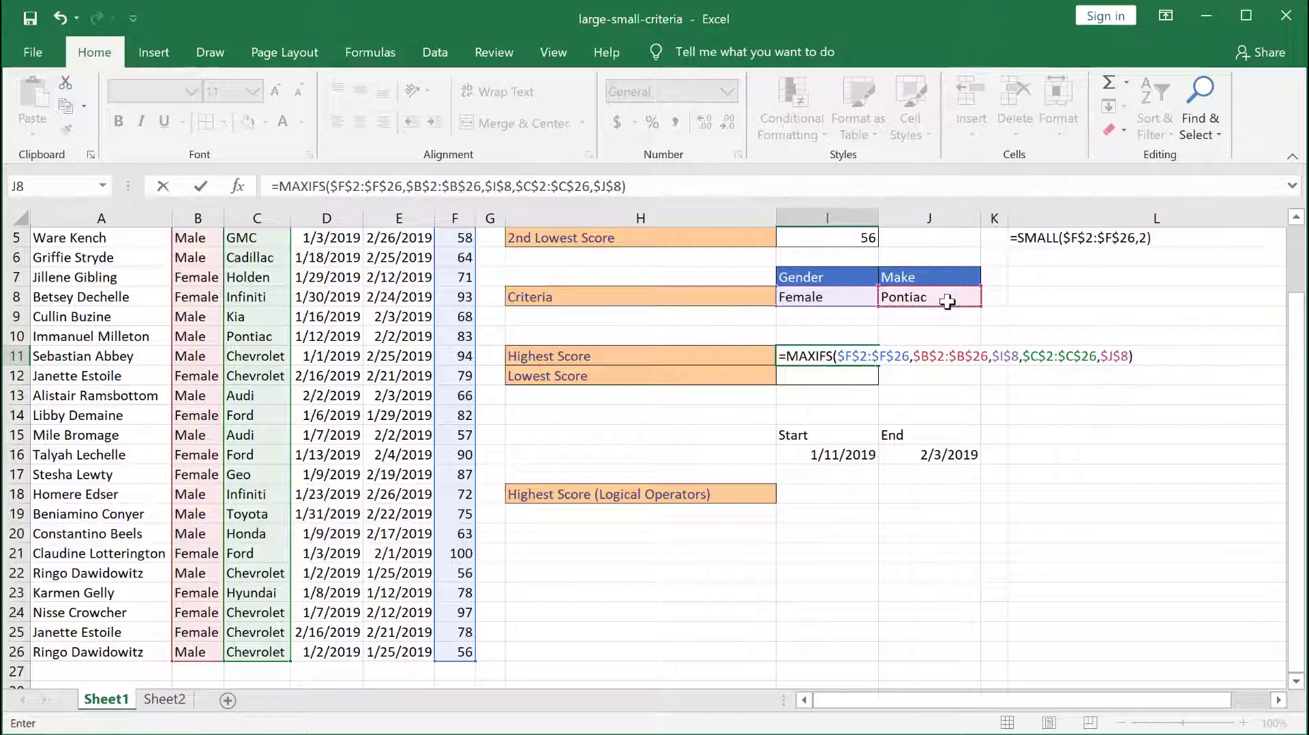
pyautogui.press('Return')
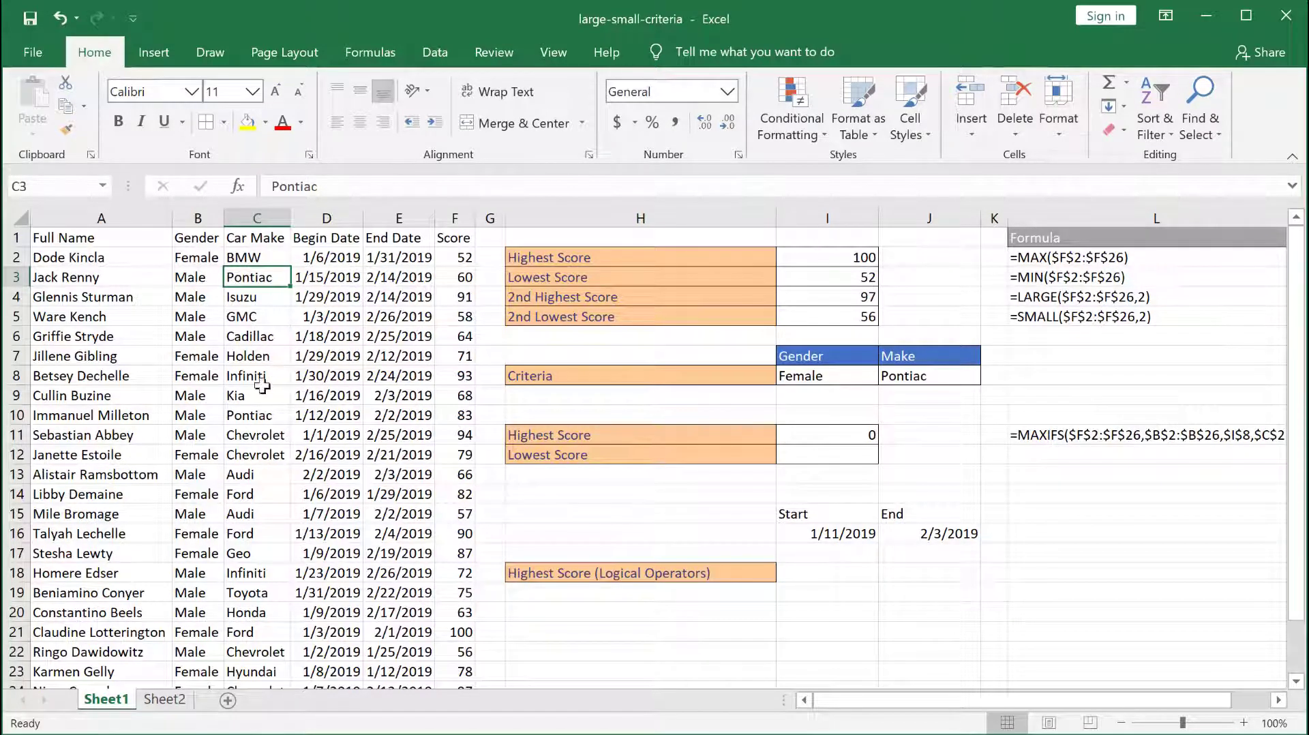
# - Check the Pontiac rows in the Car Make column and set the Gender criterion in I8 to Male
pyautogui.click(265, 417)
pyautogui.click(273, 279)
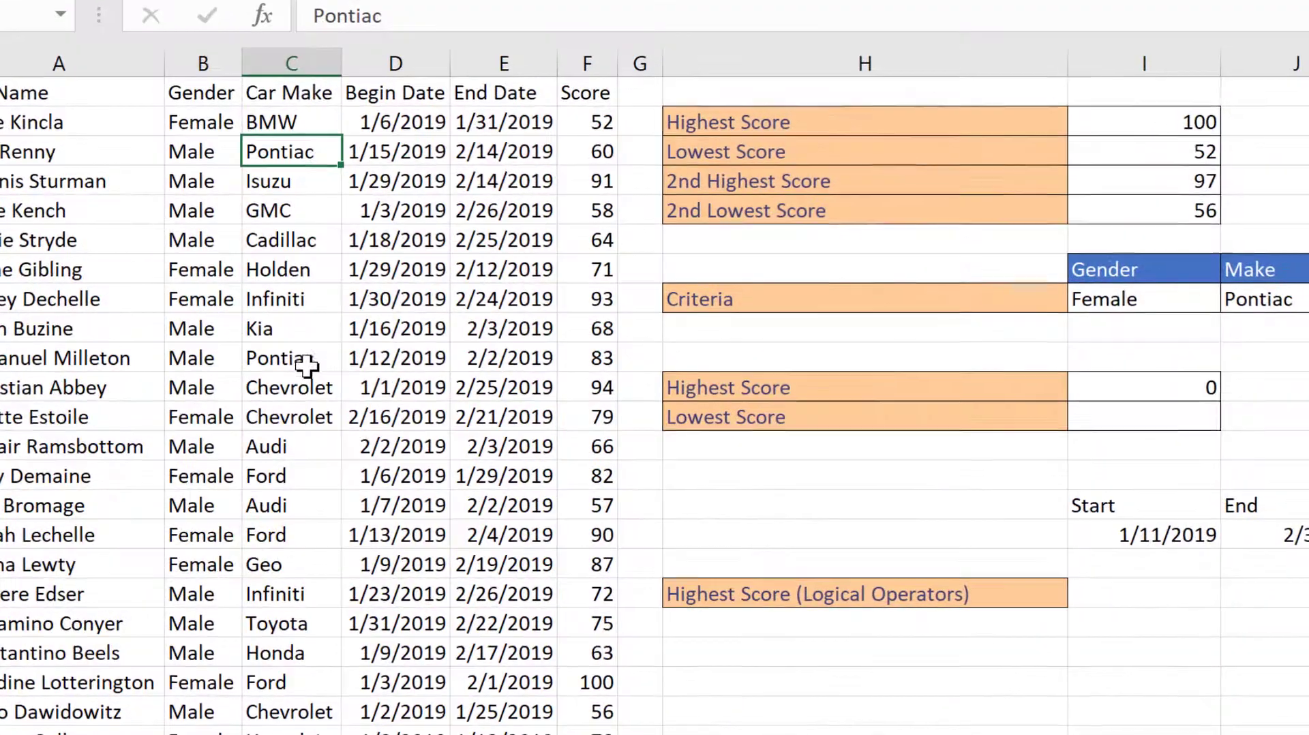
pyautogui.click(265, 416)
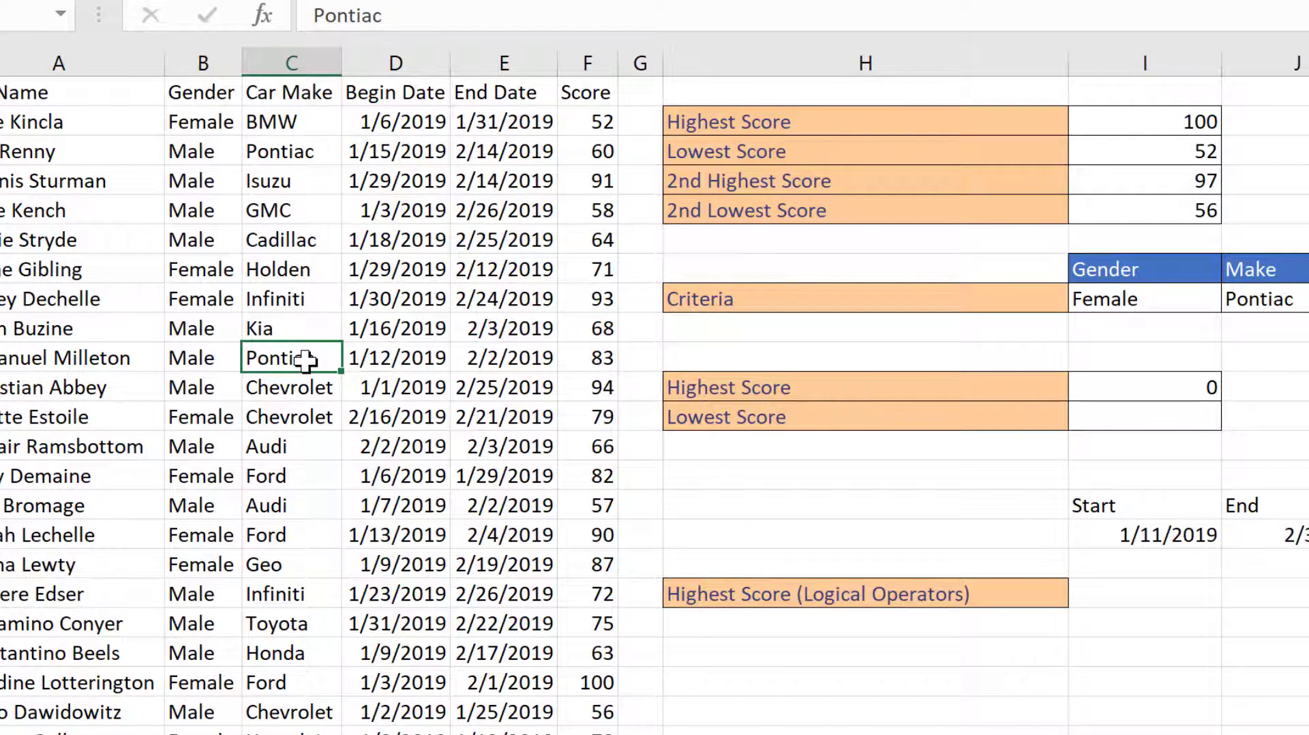
pyautogui.scroll(-2, 305, 359)
pyautogui.scroll(2, 306, 361)
pyautogui.click(1148, 303)
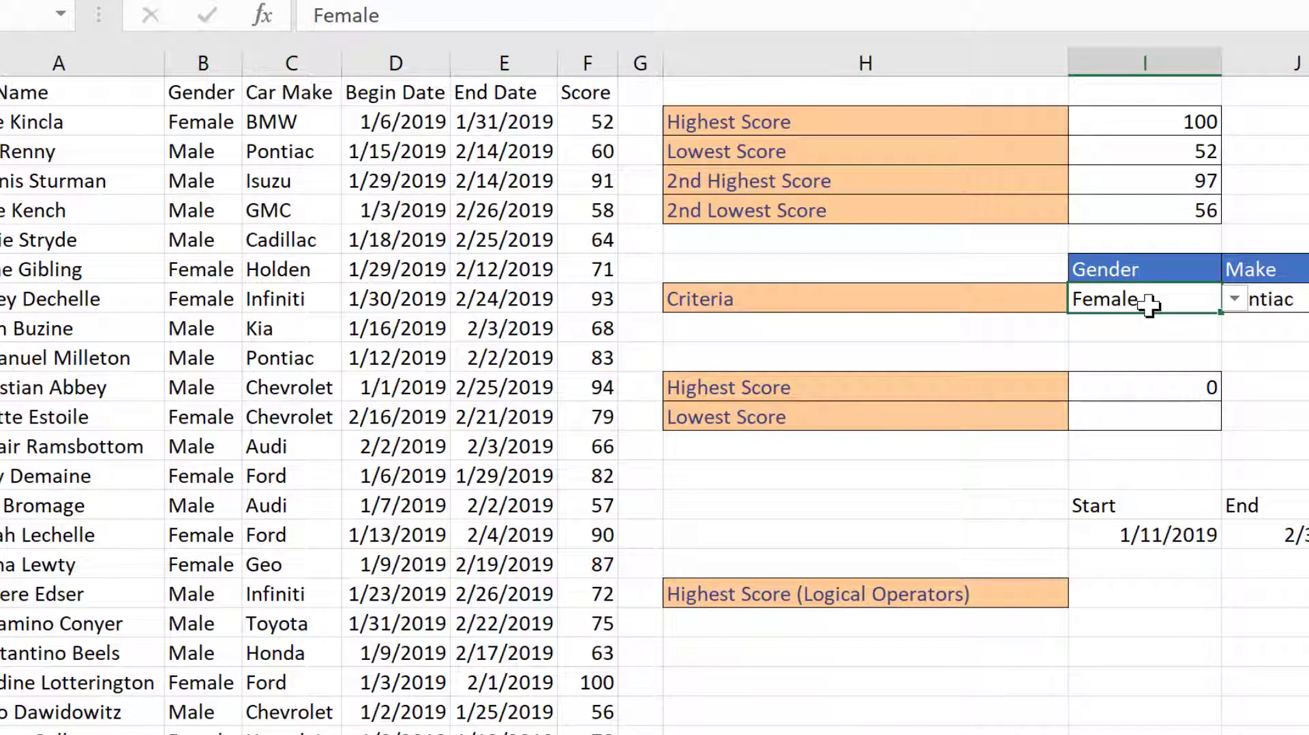
pyautogui.click(1233, 297)
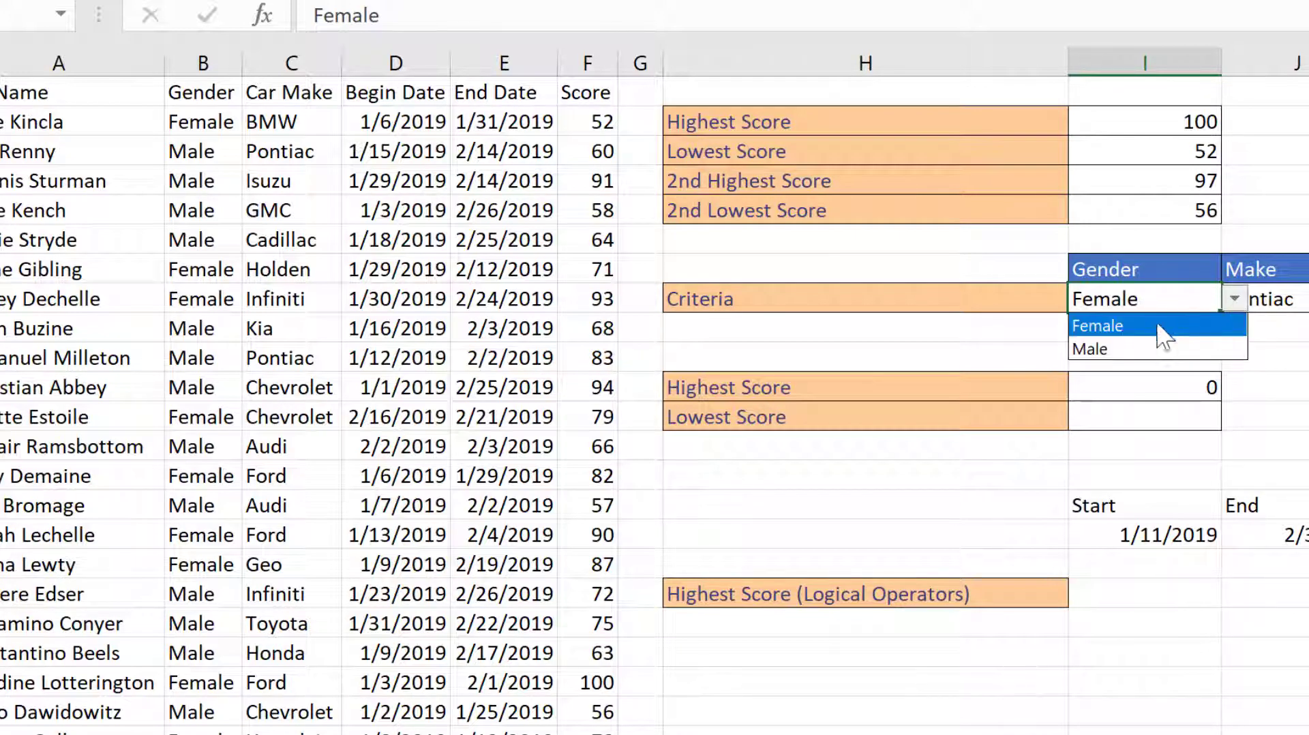
pyautogui.click(1135, 351)
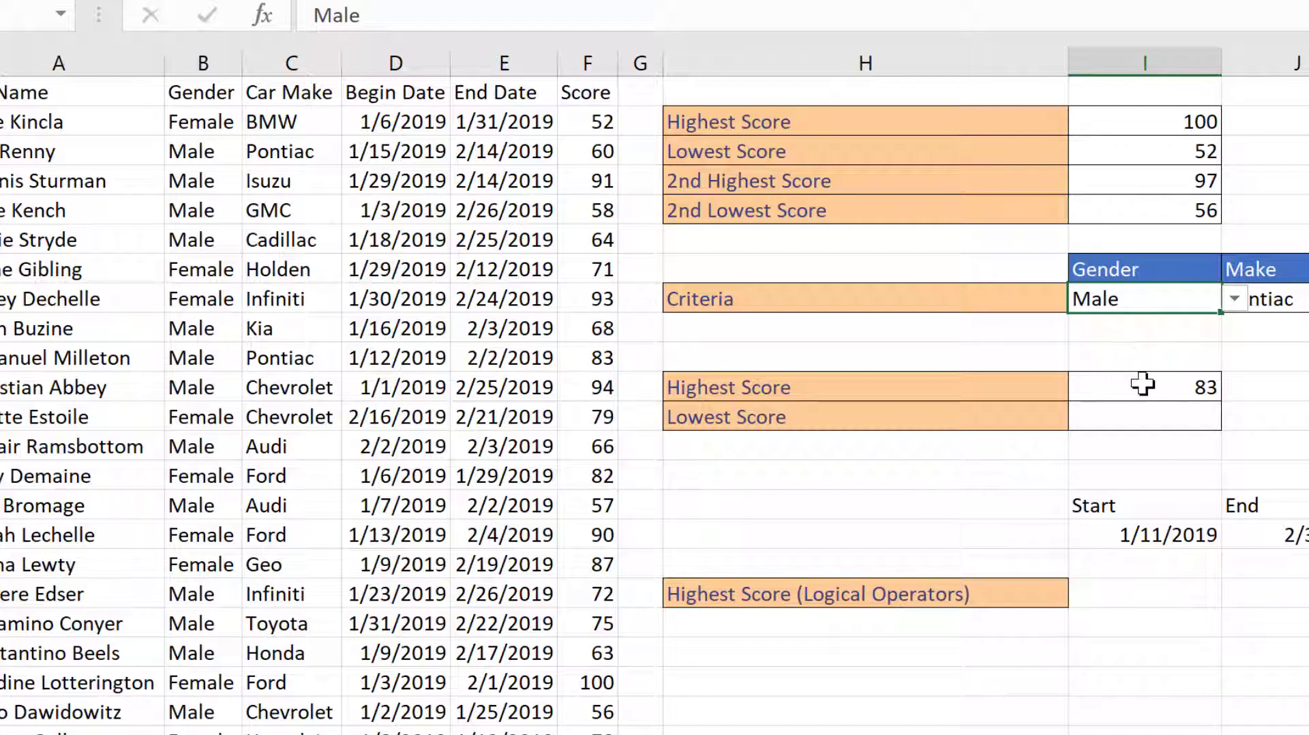
# - Fill the MAXIFS formula from I11 down into the Lowest Score cell I12 and change its function to MINIFS
pyautogui.click(1143, 384)
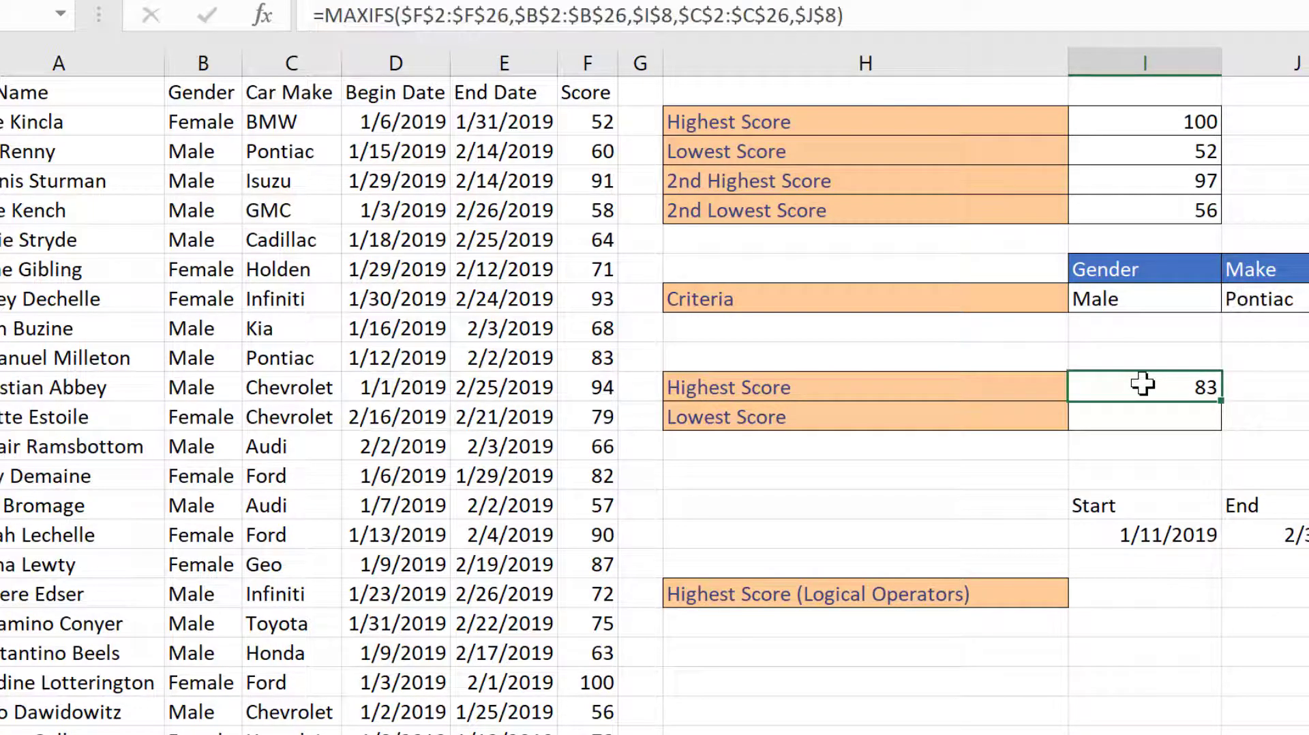
pyautogui.moveTo(1221, 401); pyautogui.dragTo(1222, 426)
pyautogui.click(1177, 420)
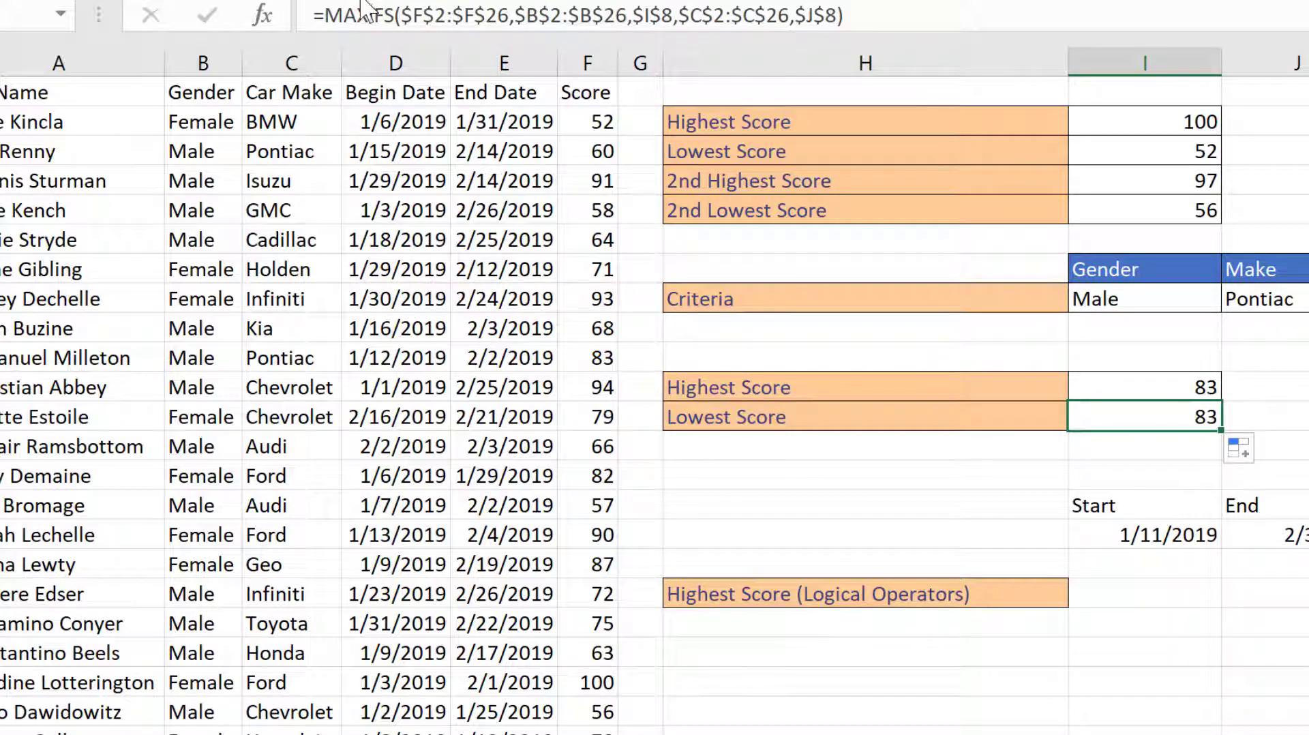
pyautogui.click(371, 16)
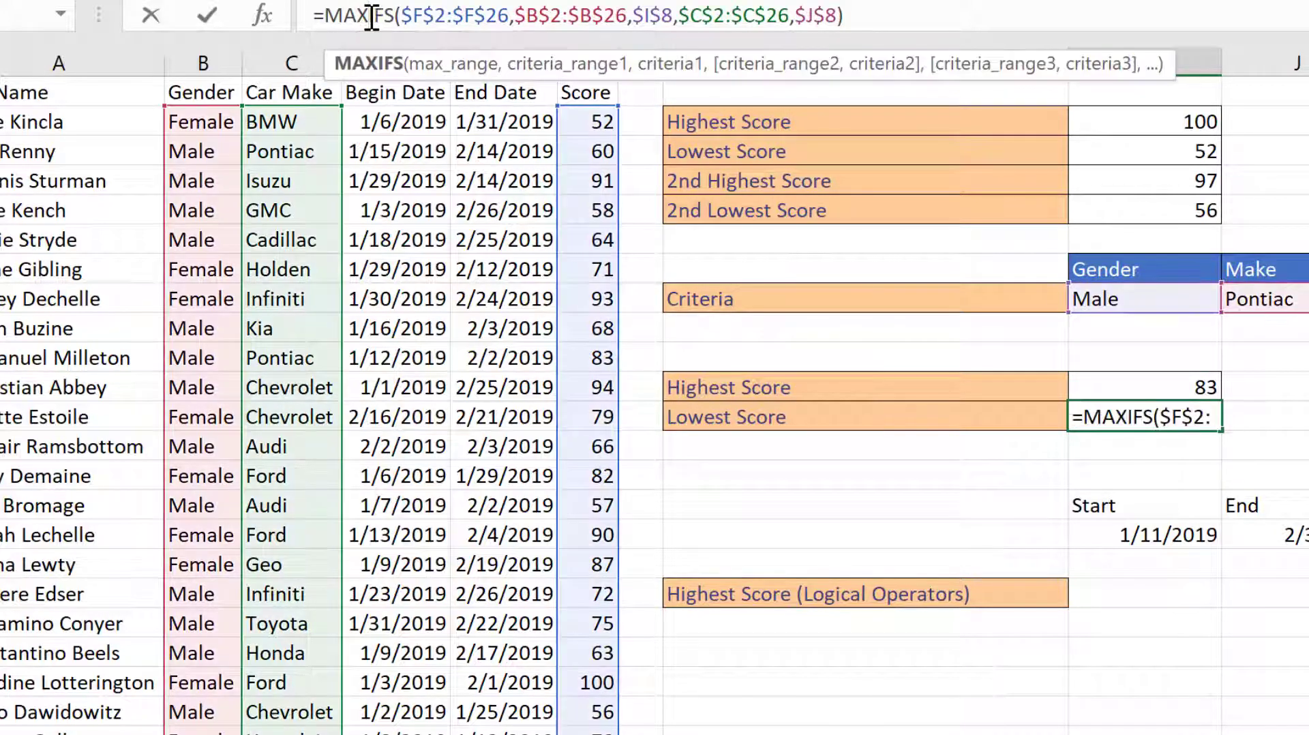
pyautogui.press('BackSpace')
pyautogui.press('BackSpace')
pyautogui.write('in')
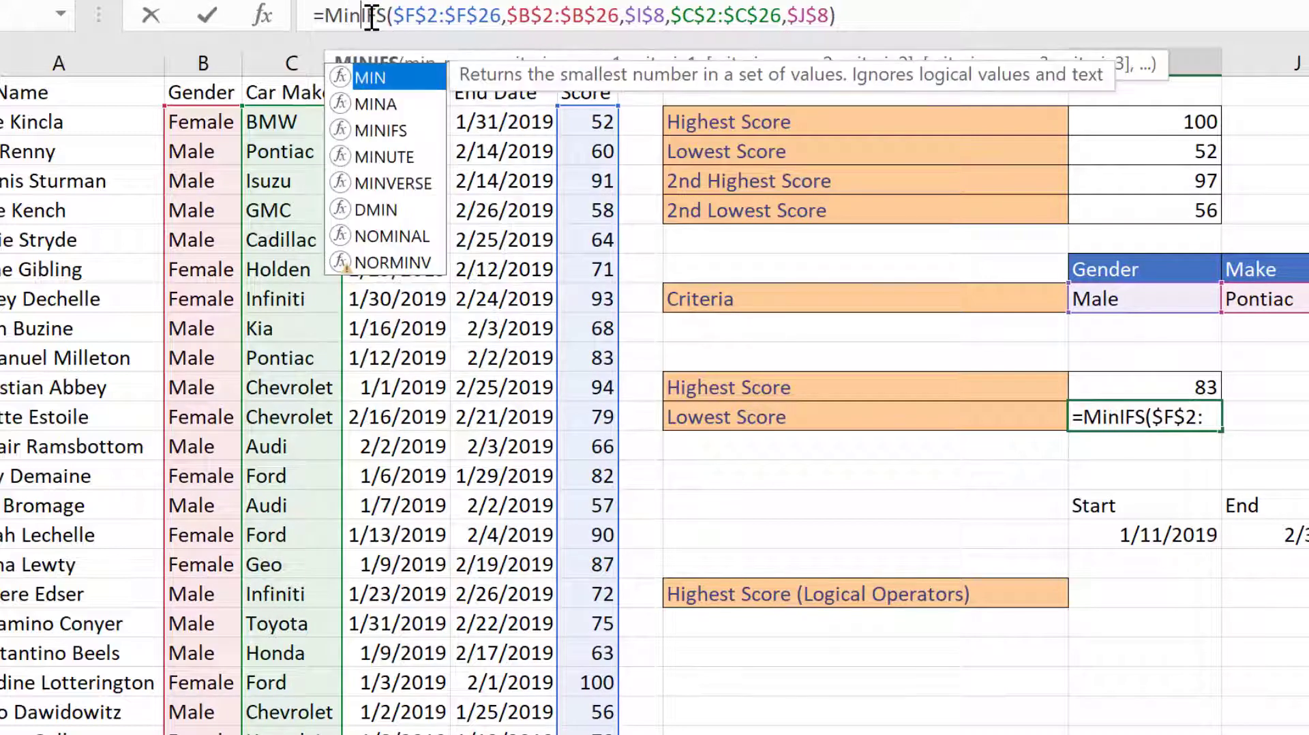
pyautogui.press('Return')
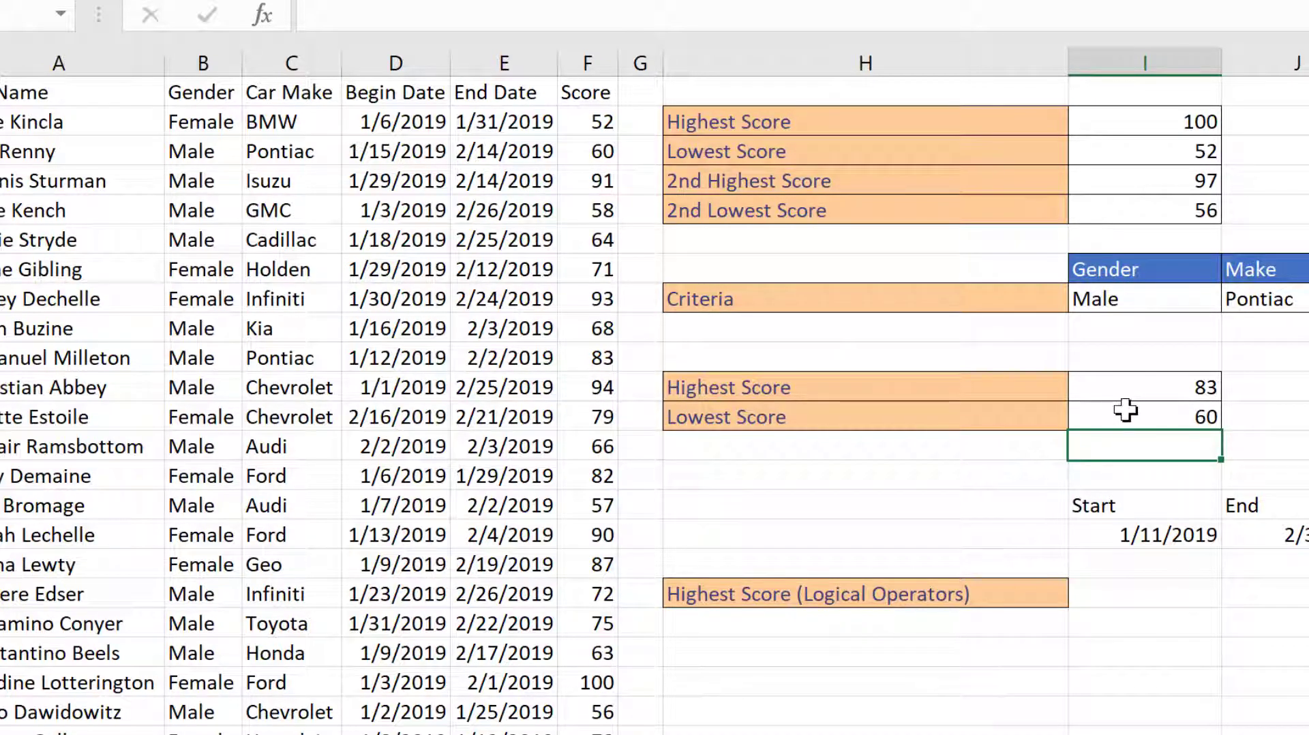
# - Begin a MAXIFS formula in the Highest Score (Logical Operators) cell I18 with the score range F2:F26 as max_range
pyautogui.click(1144, 590)
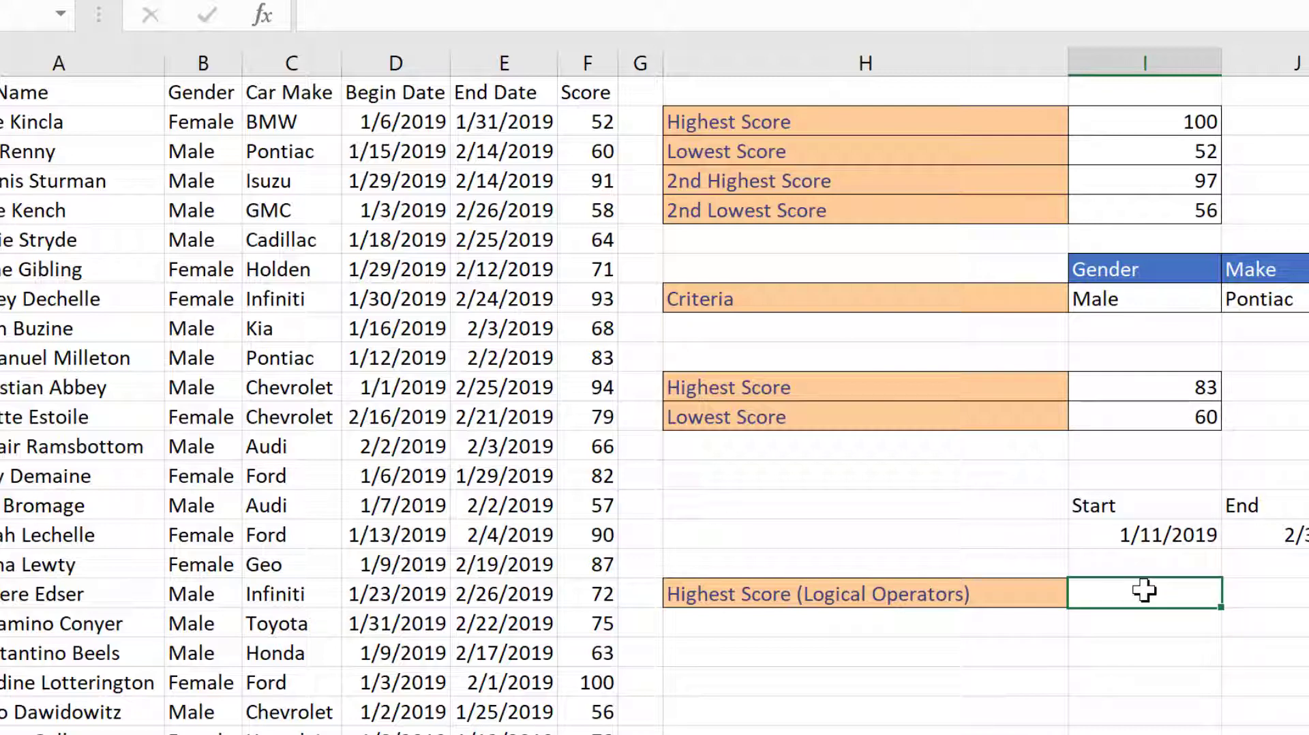
pyautogui.click(1172, 533)
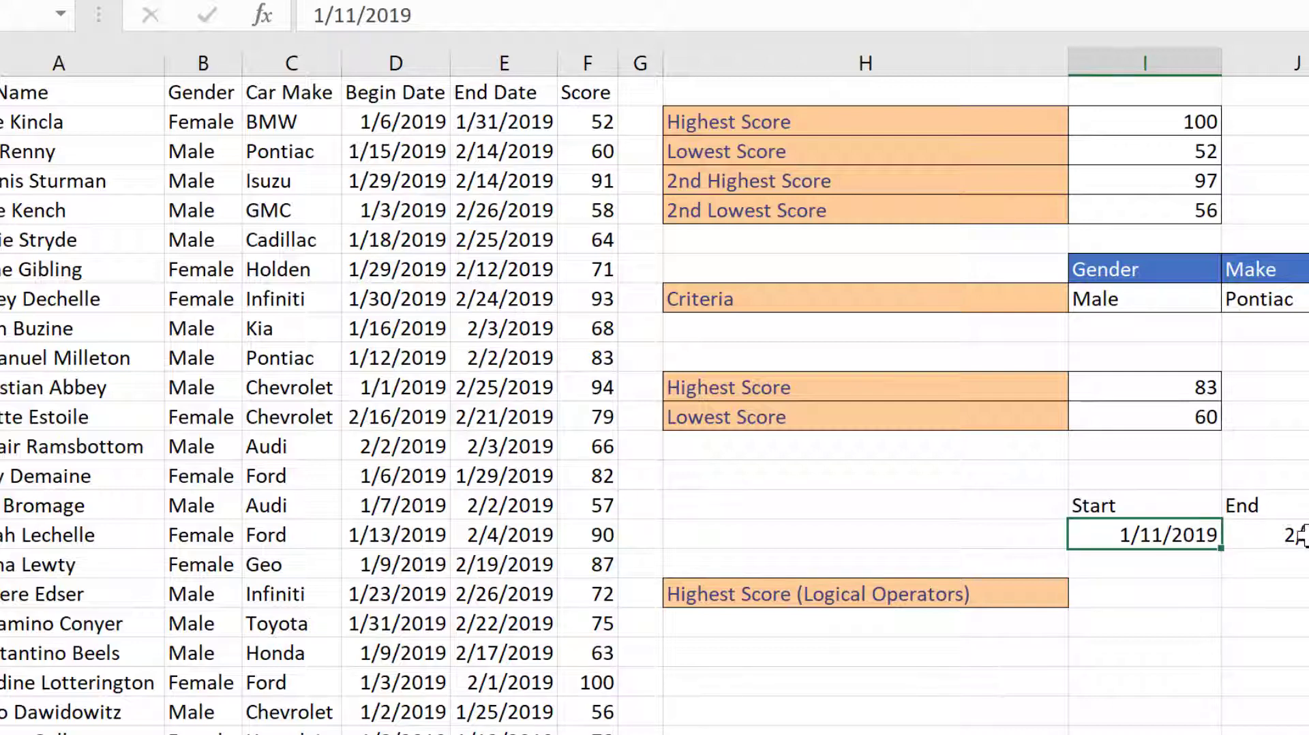
pyautogui.click(1269, 537)
pyautogui.click(1139, 590)
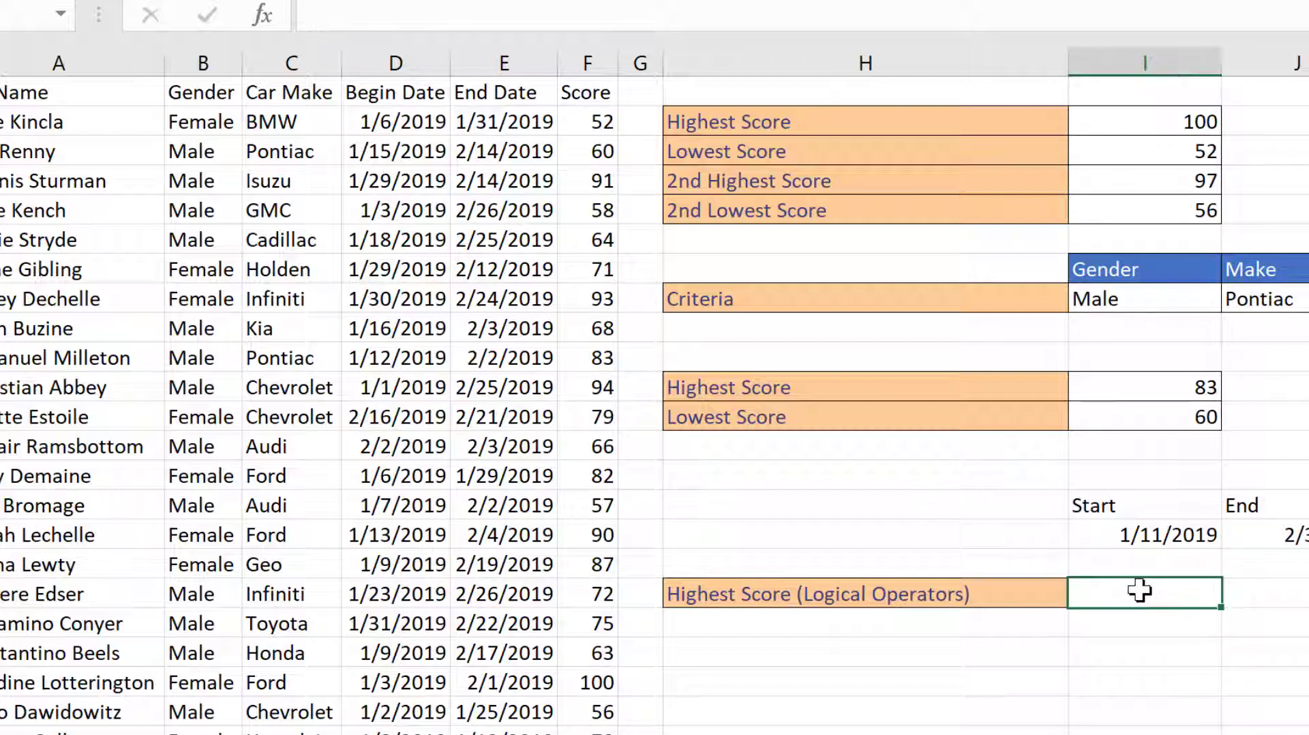
pyautogui.click(1171, 534)
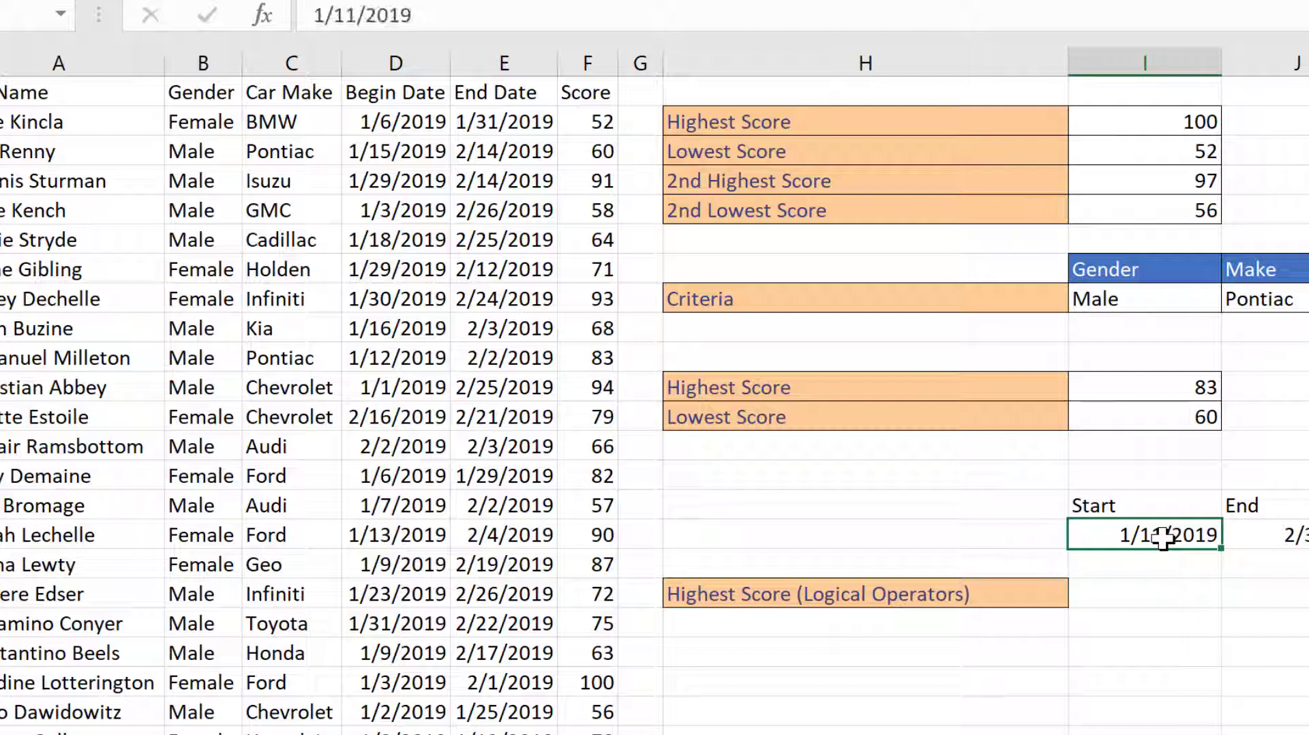
pyautogui.click(1139, 593)
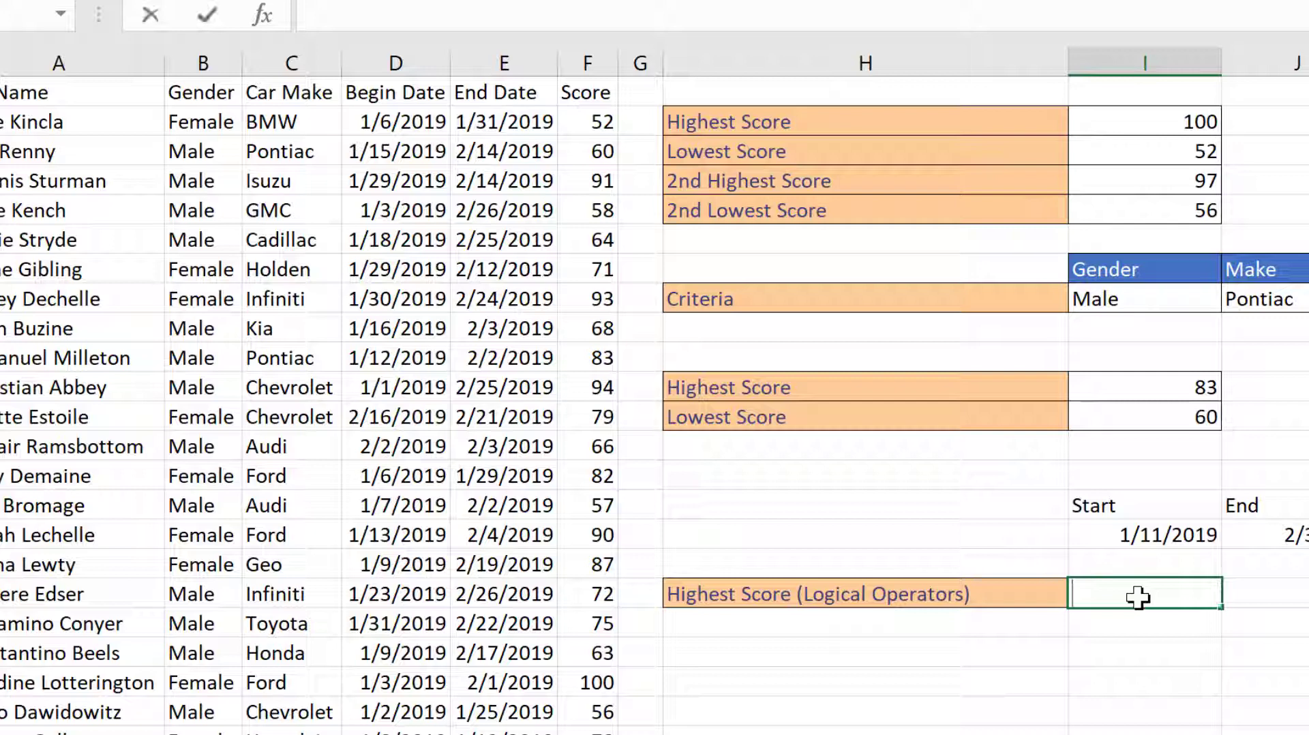
pyautogui.write('=maxif')
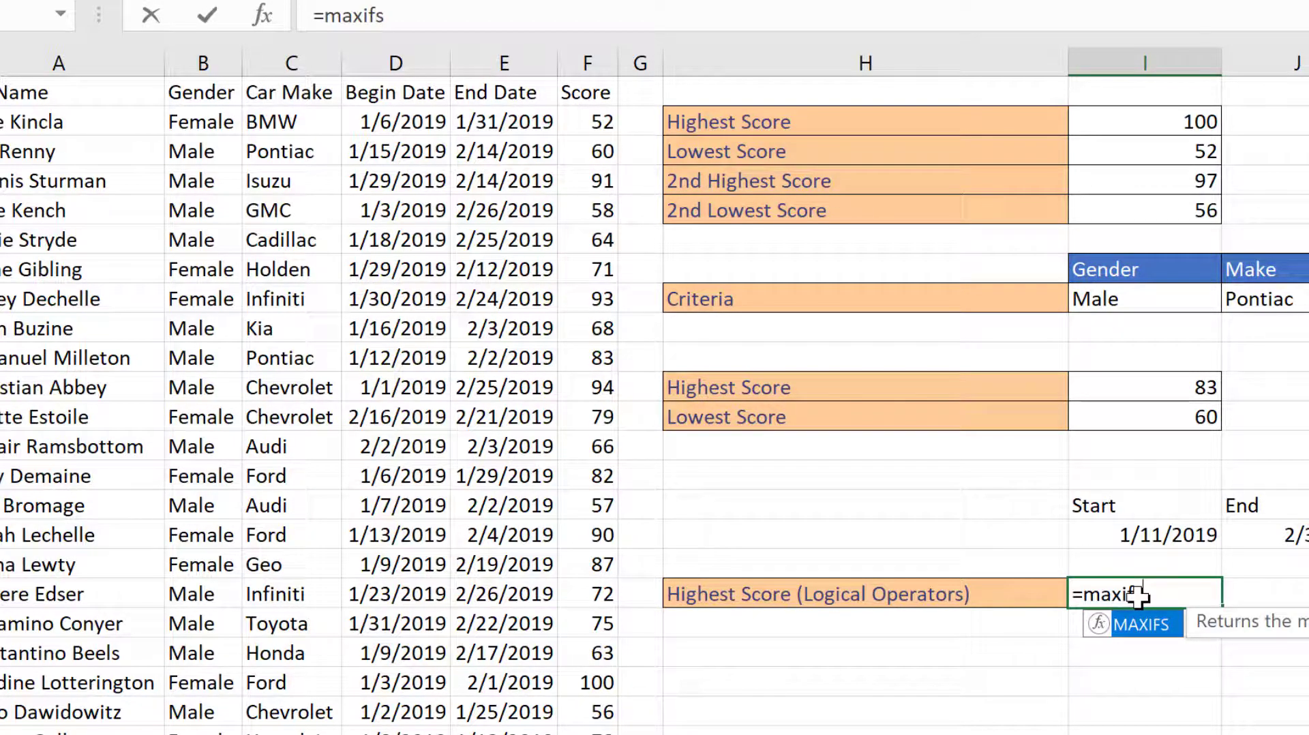
pyautogui.write('s')
pyautogui.press('Tab')
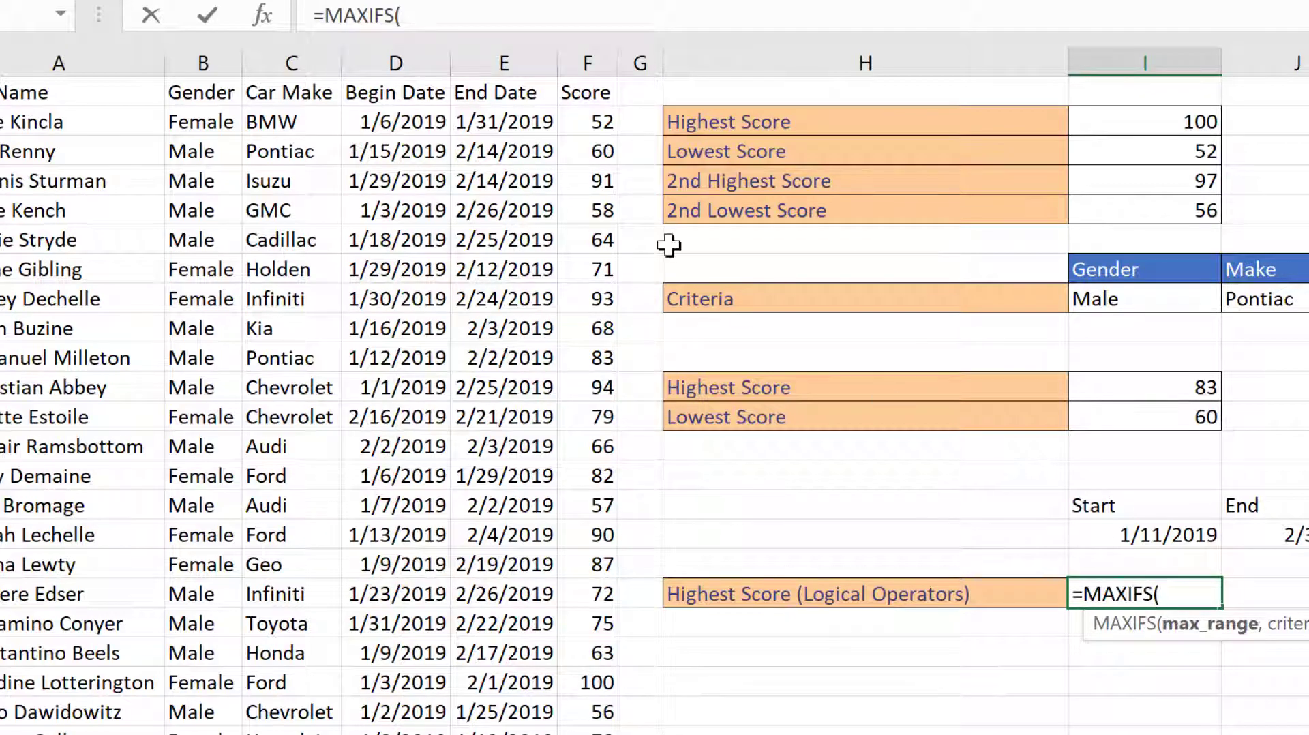
pyautogui.moveTo(594, 122); pyautogui.dragTo(600, 707)
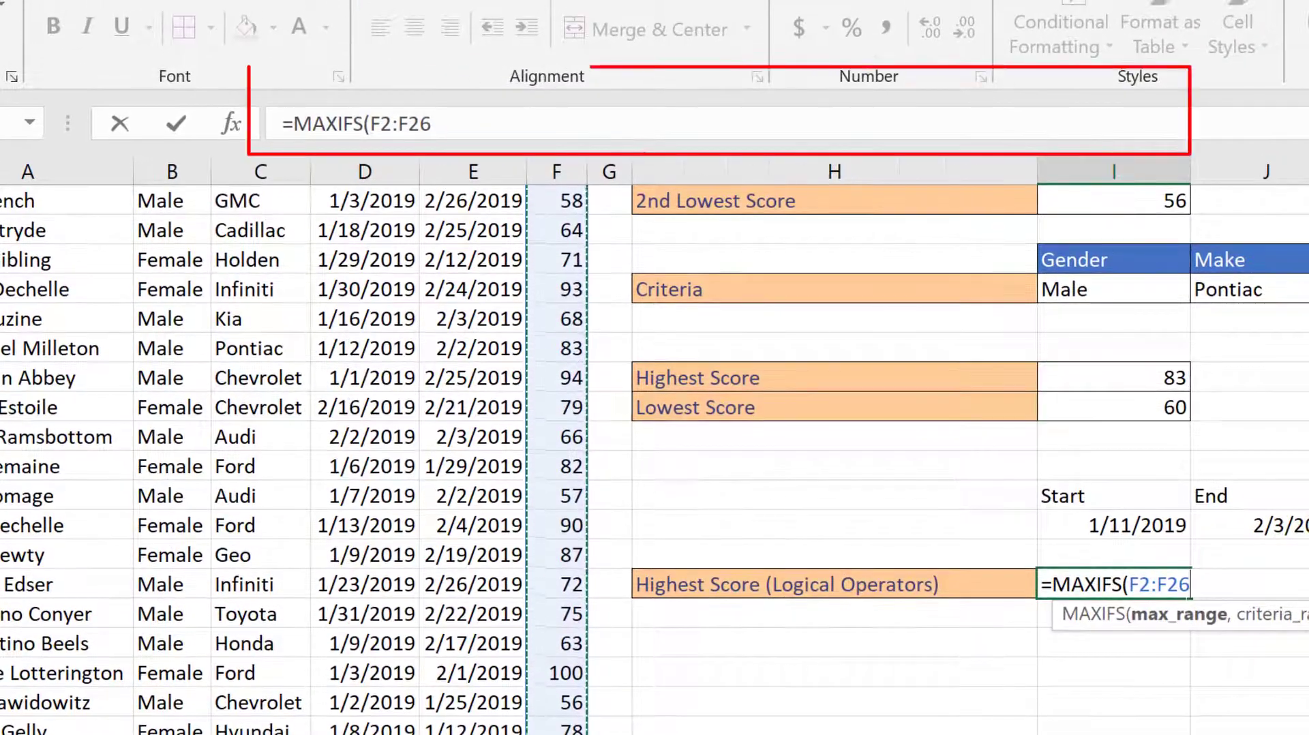
pyautogui.write(',')
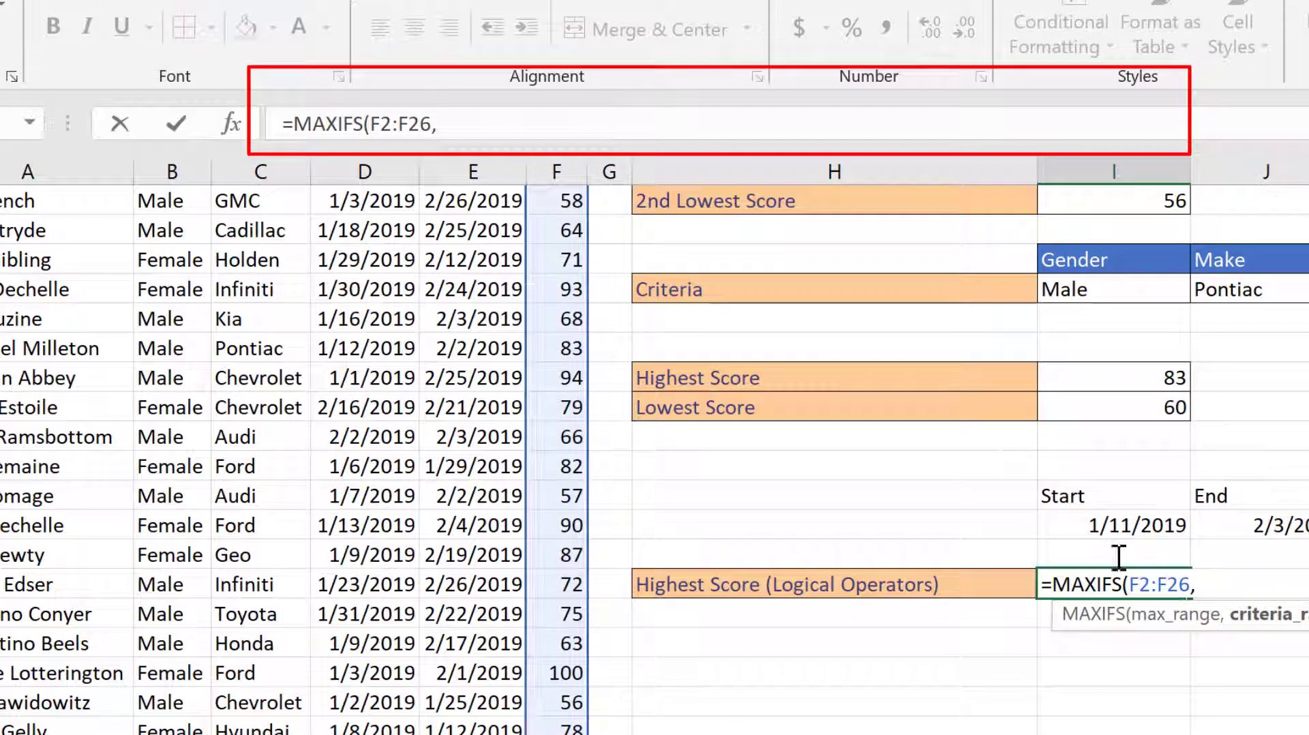
# - Complete the MAXIFS formula in I18 with the Car Make column C2:C26 as criteria range and "Pontiac" as its criterion
pyautogui.scroll(2, 654, 450)
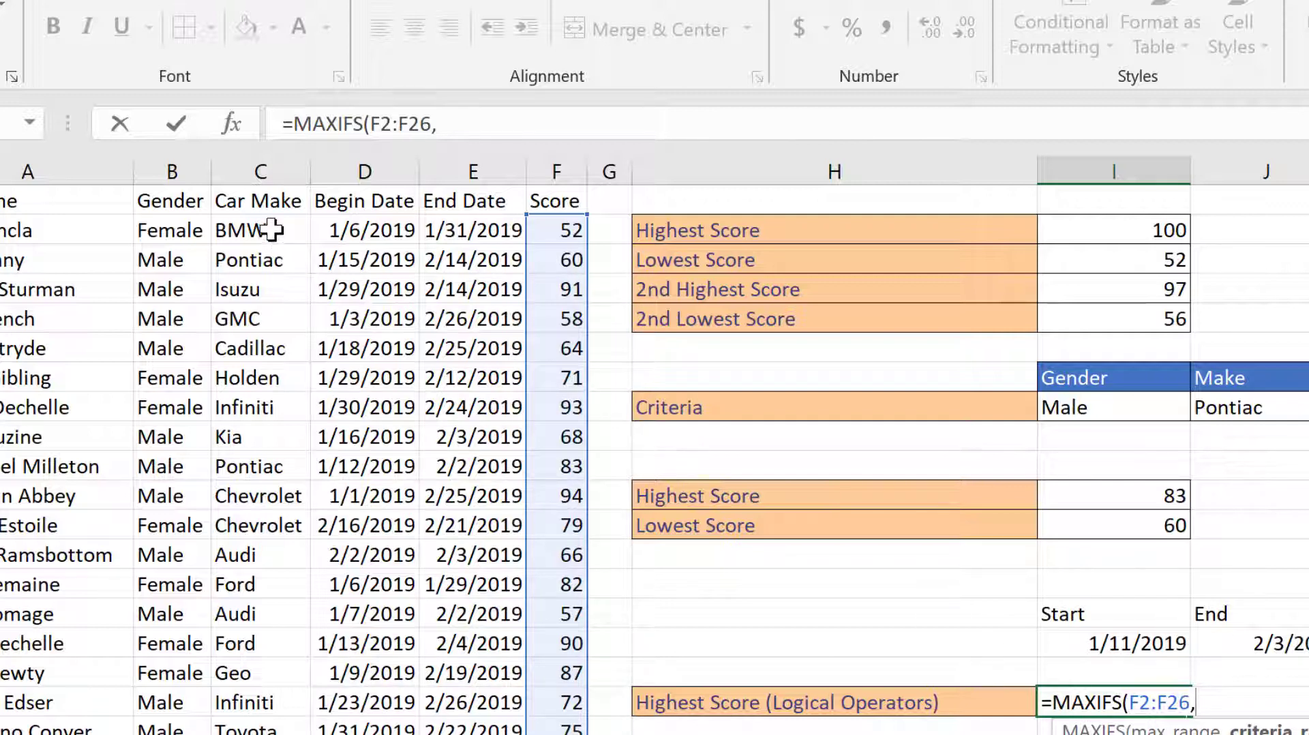
pyautogui.moveTo(266, 229); pyautogui.dragTo(266, 733)
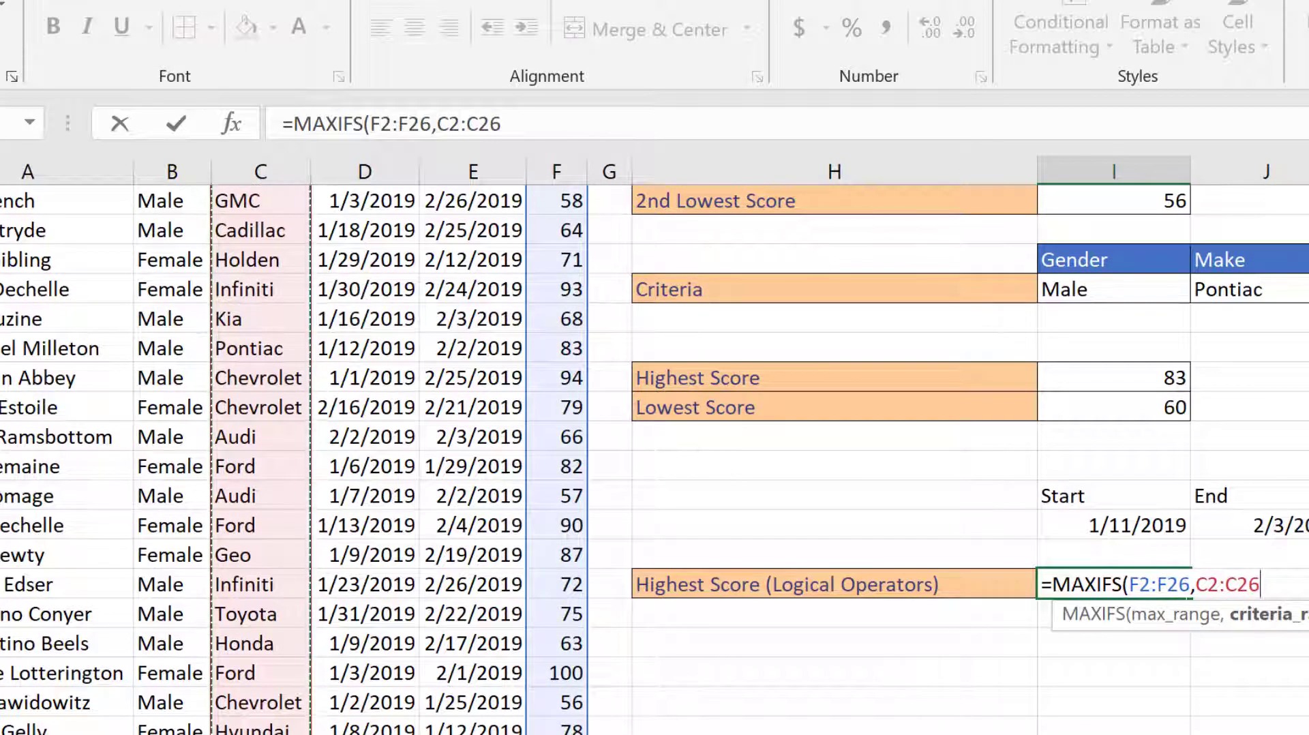
pyautogui.write(',')
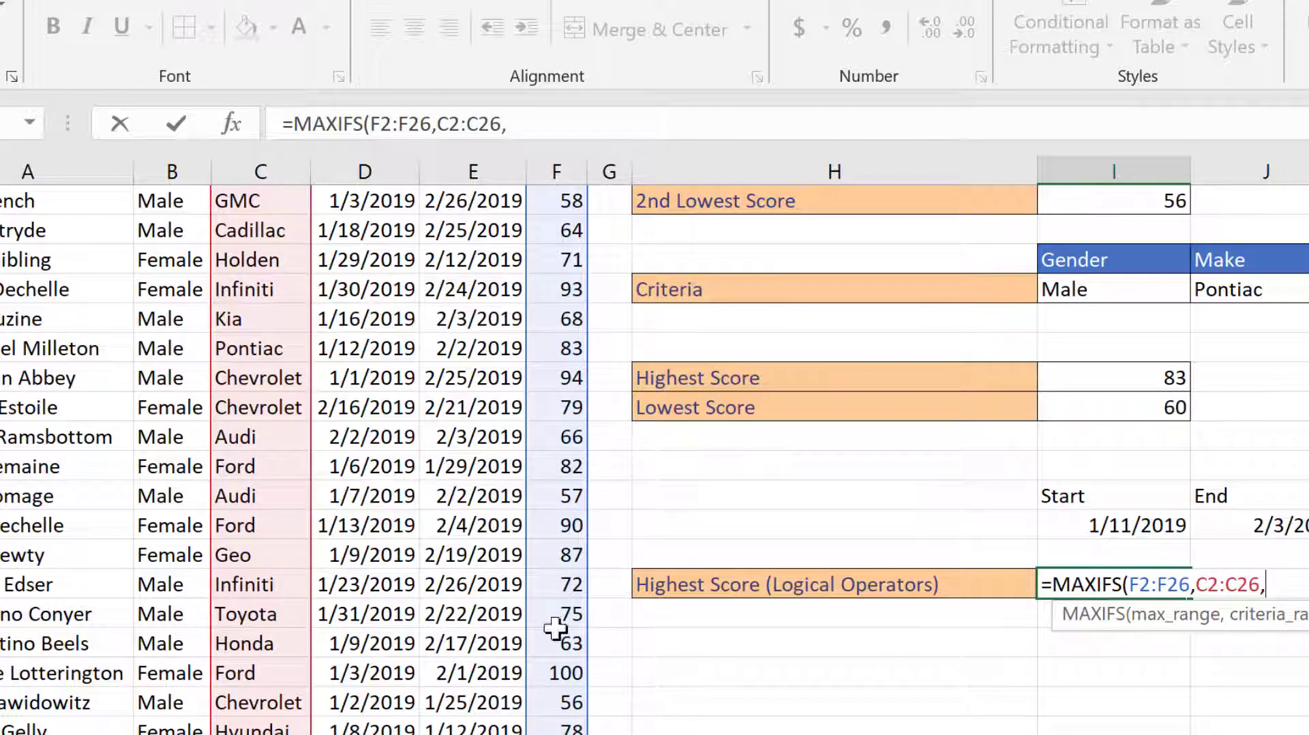
pyautogui.scroll(-1, 600, 619)
pyautogui.scroll(3, 600, 621)
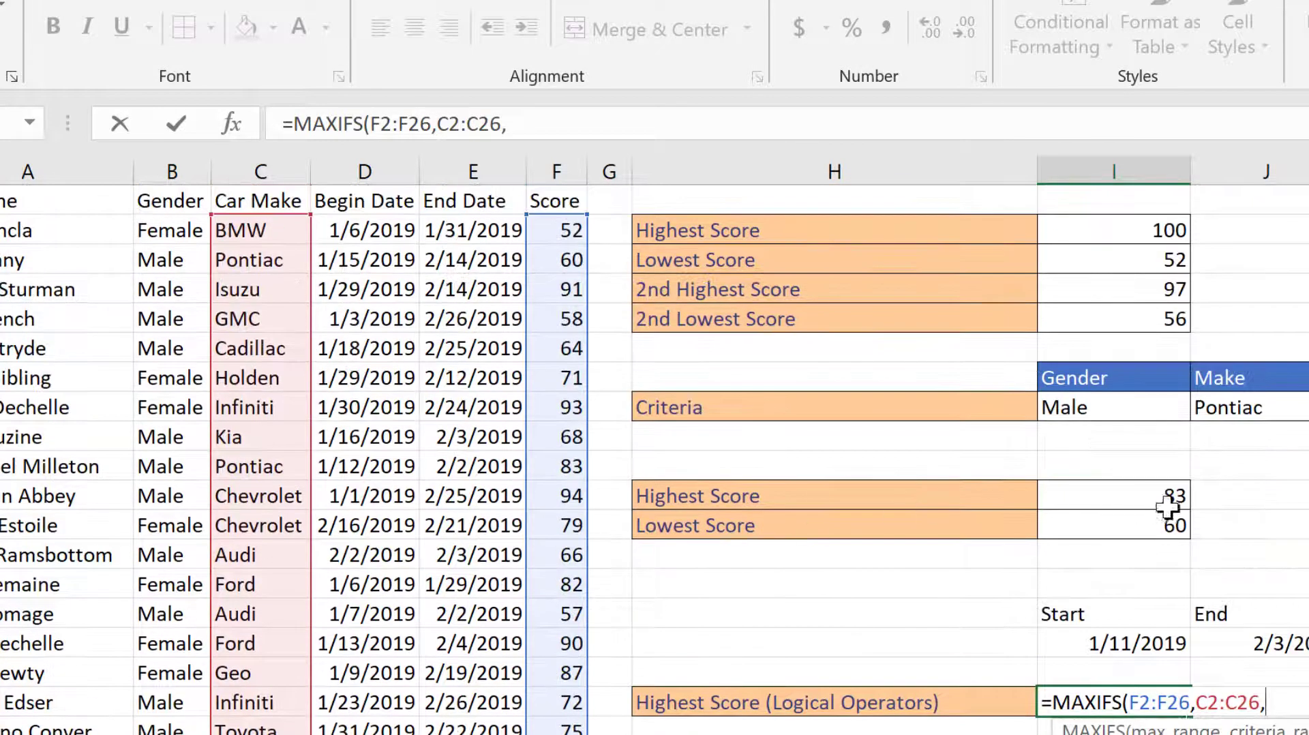
pyautogui.click(611, 131)
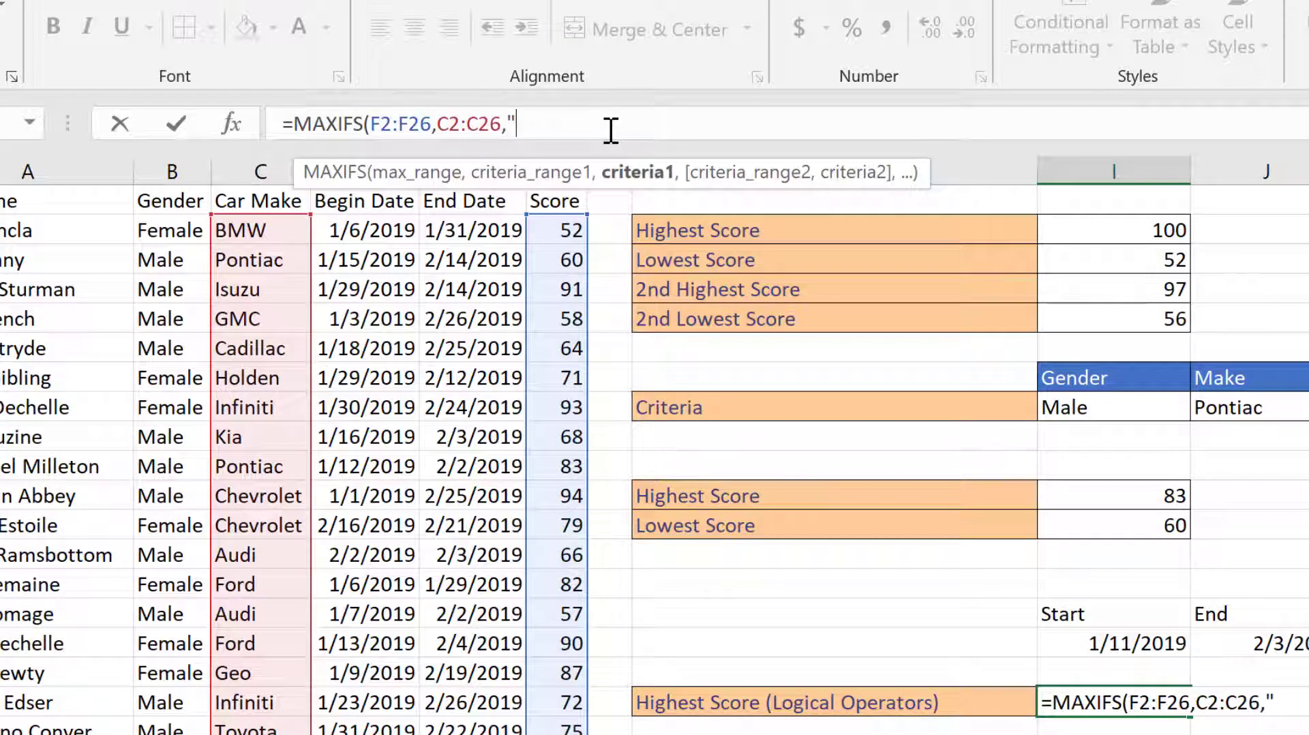
pyautogui.write('ontiac')
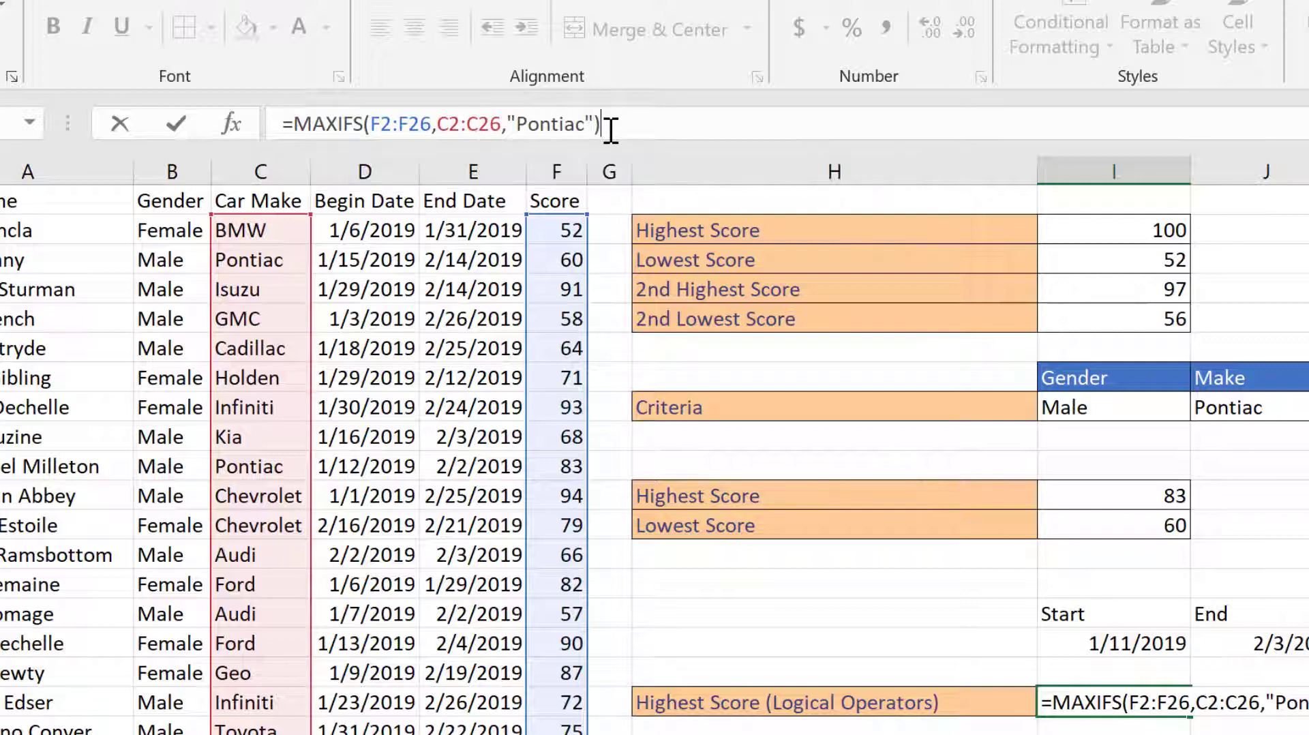
pyautogui.press('Return')
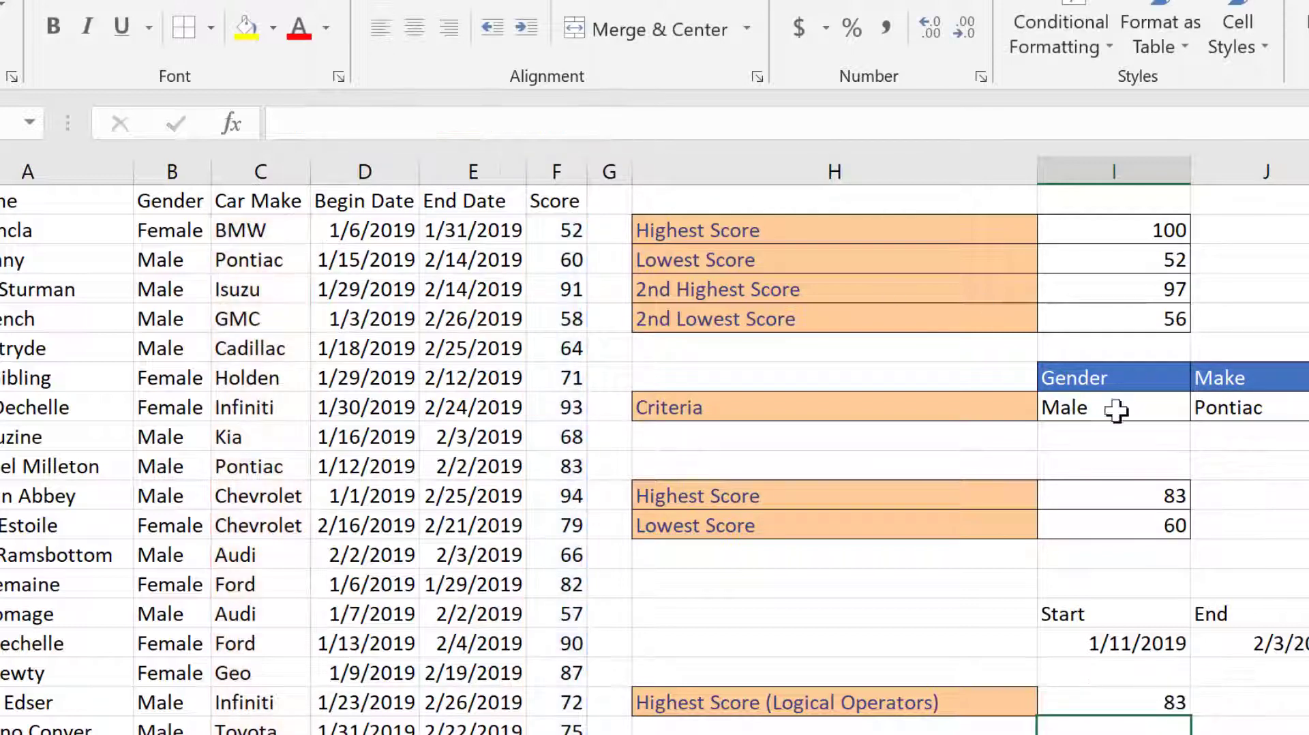
# - Extend the MAXIFS formula in I18 with the Begin Date column D2:D26 as the second criteria range
pyautogui.click(1111, 702)
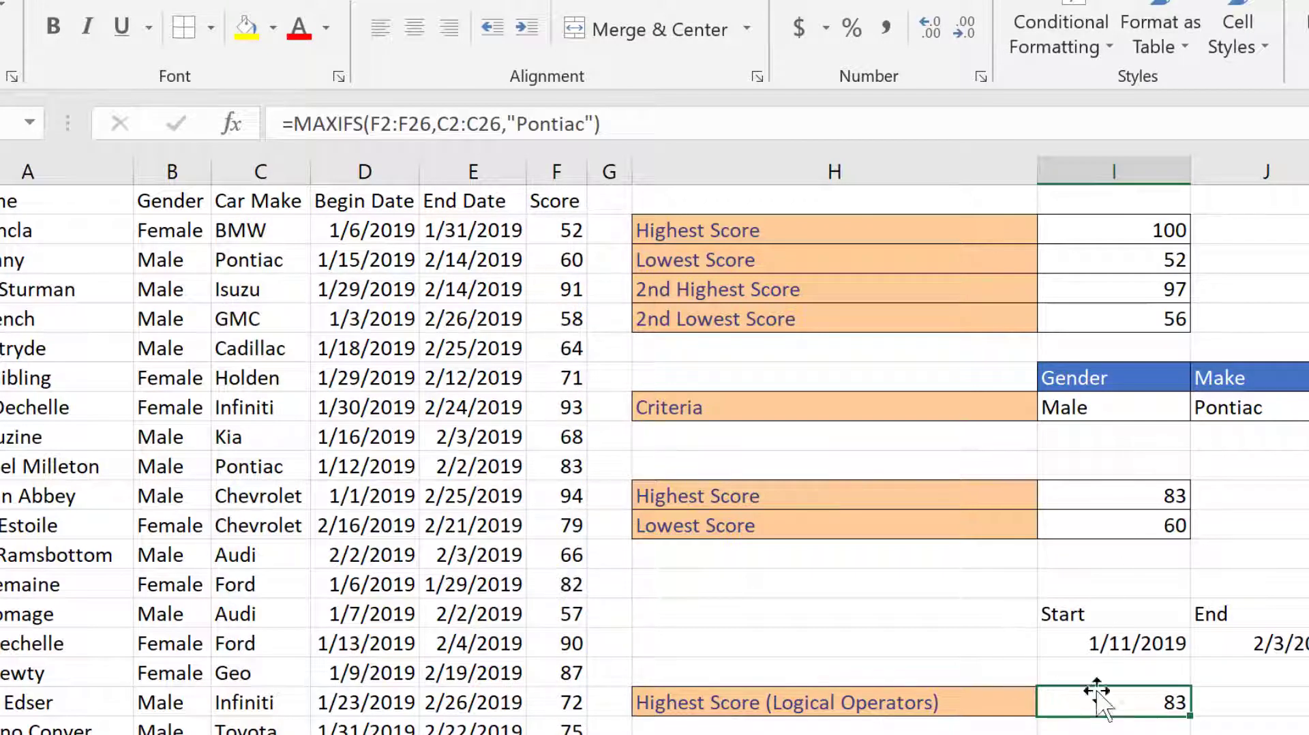
pyautogui.click(638, 124)
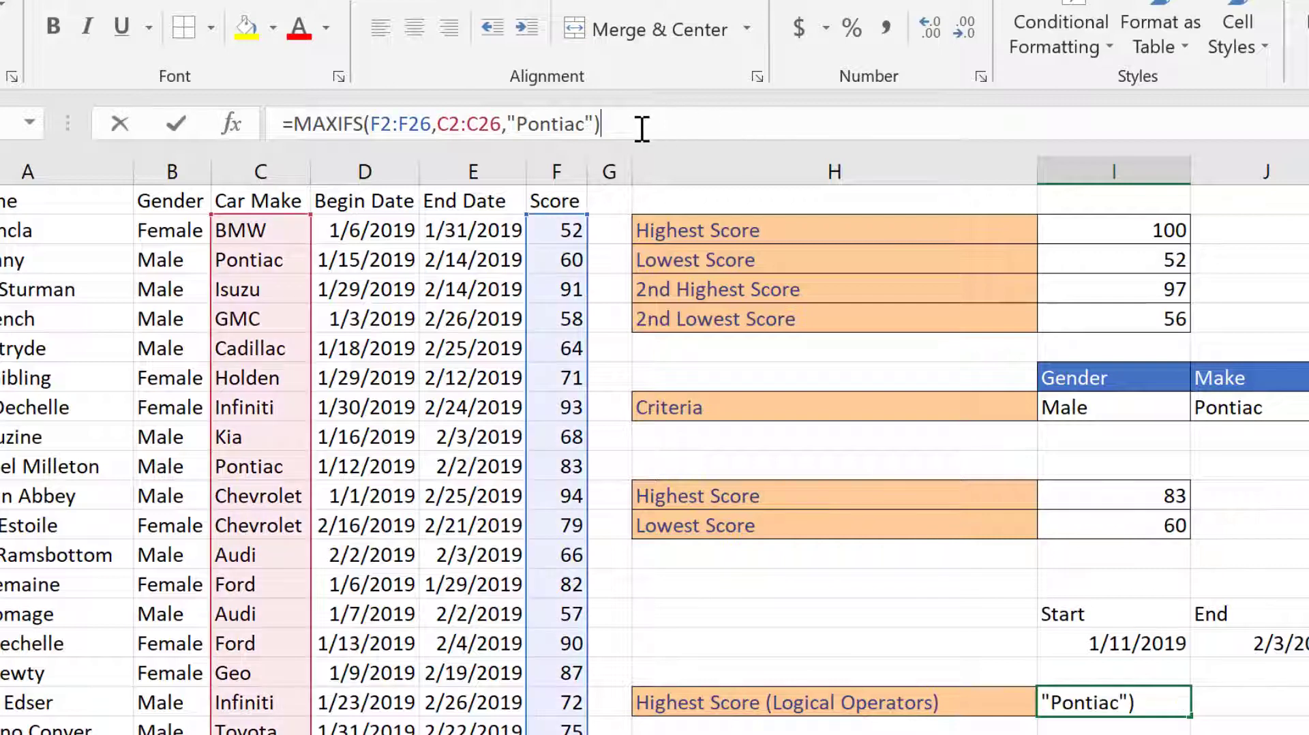
pyautogui.press('BackSpace')
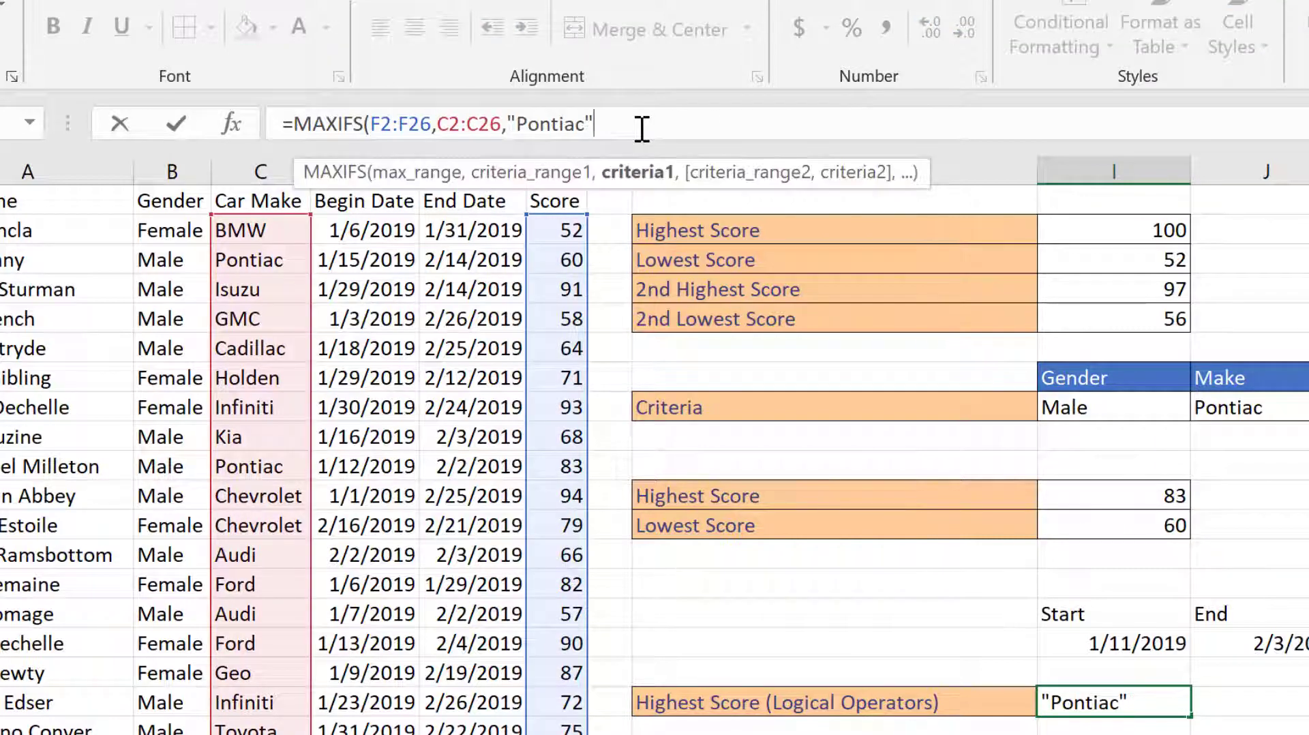
pyautogui.write(',')
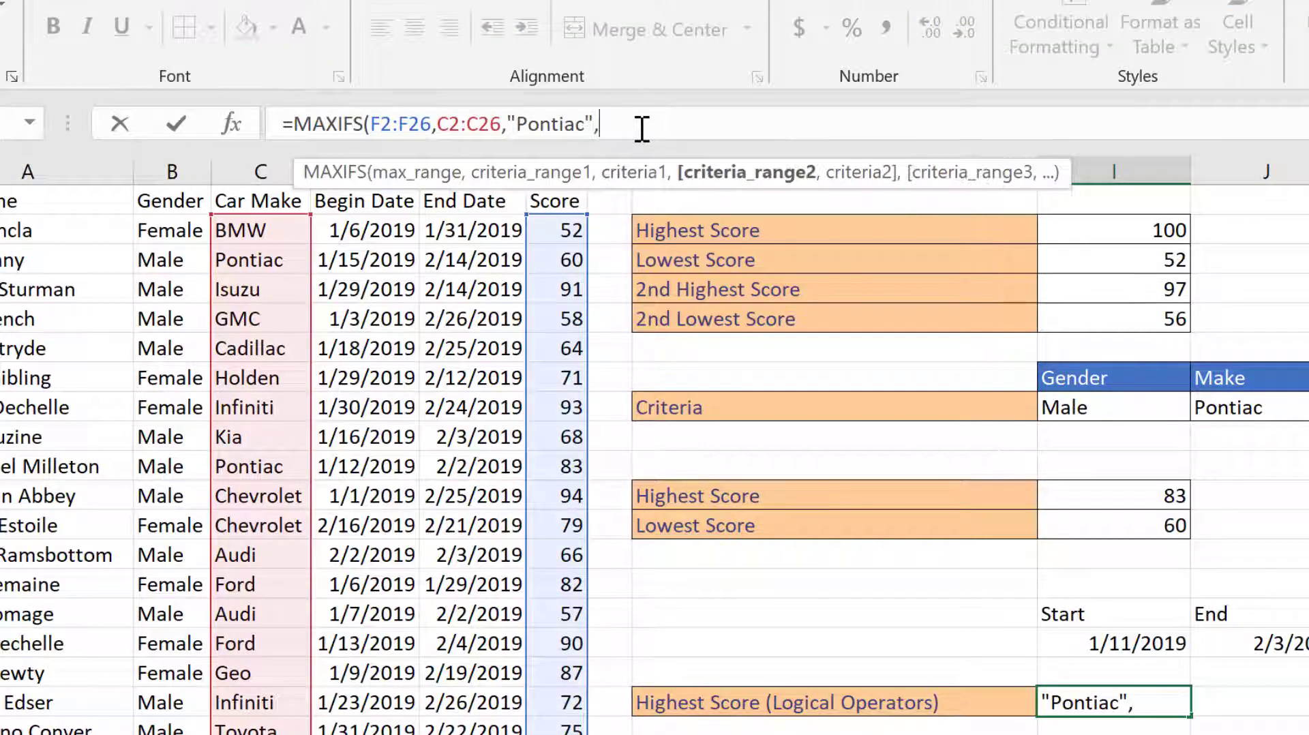
pyautogui.click(372, 232)
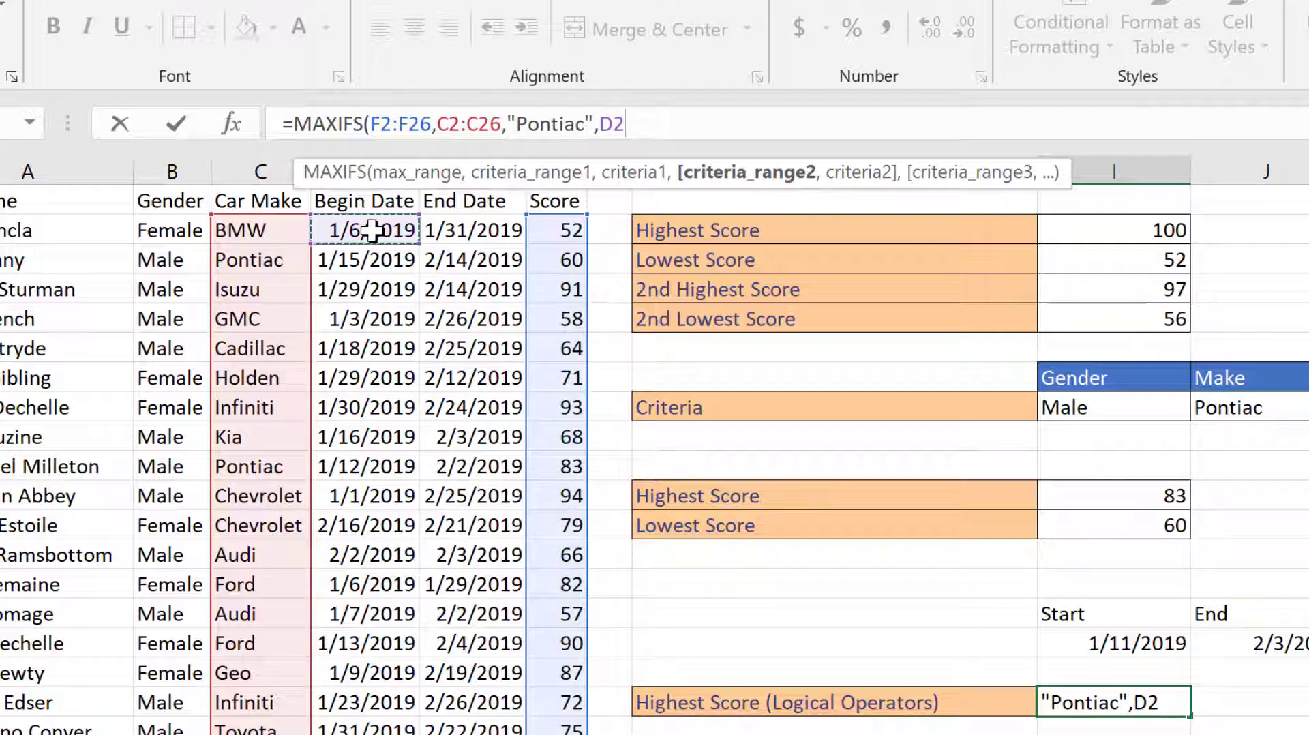
pyautogui.moveTo(371, 232); pyautogui.dragTo(368, 734)
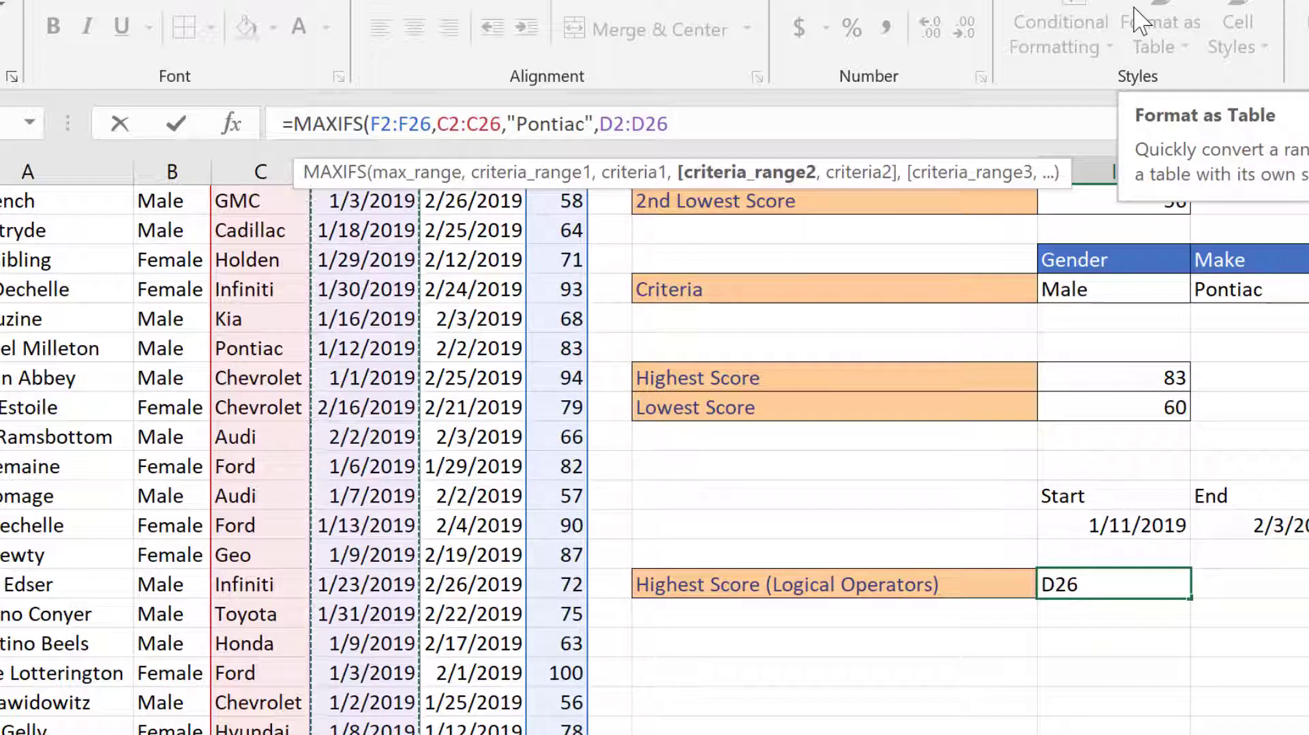
pyautogui.write(',')
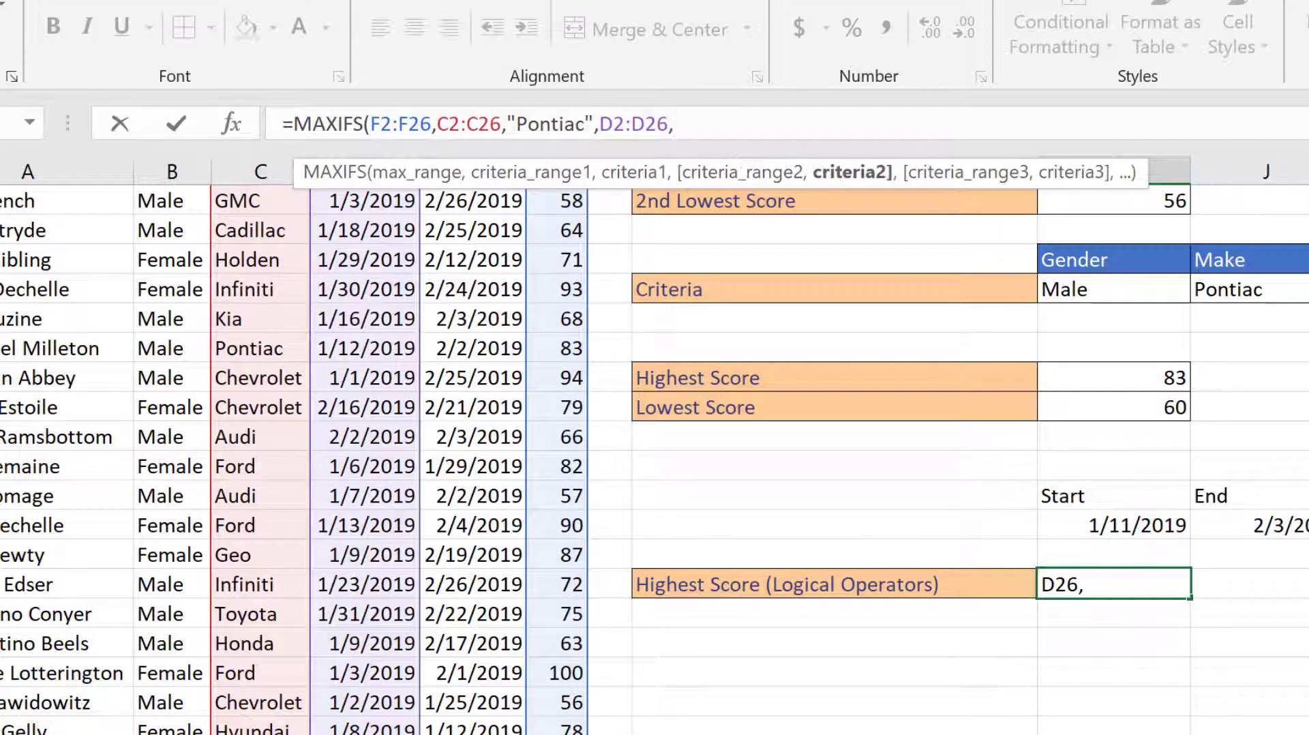
# - Complete the I18 formula with the second criterion ">"&I16, which refers to the Start date cell
pyautogui.scroll(2, 655, 443)
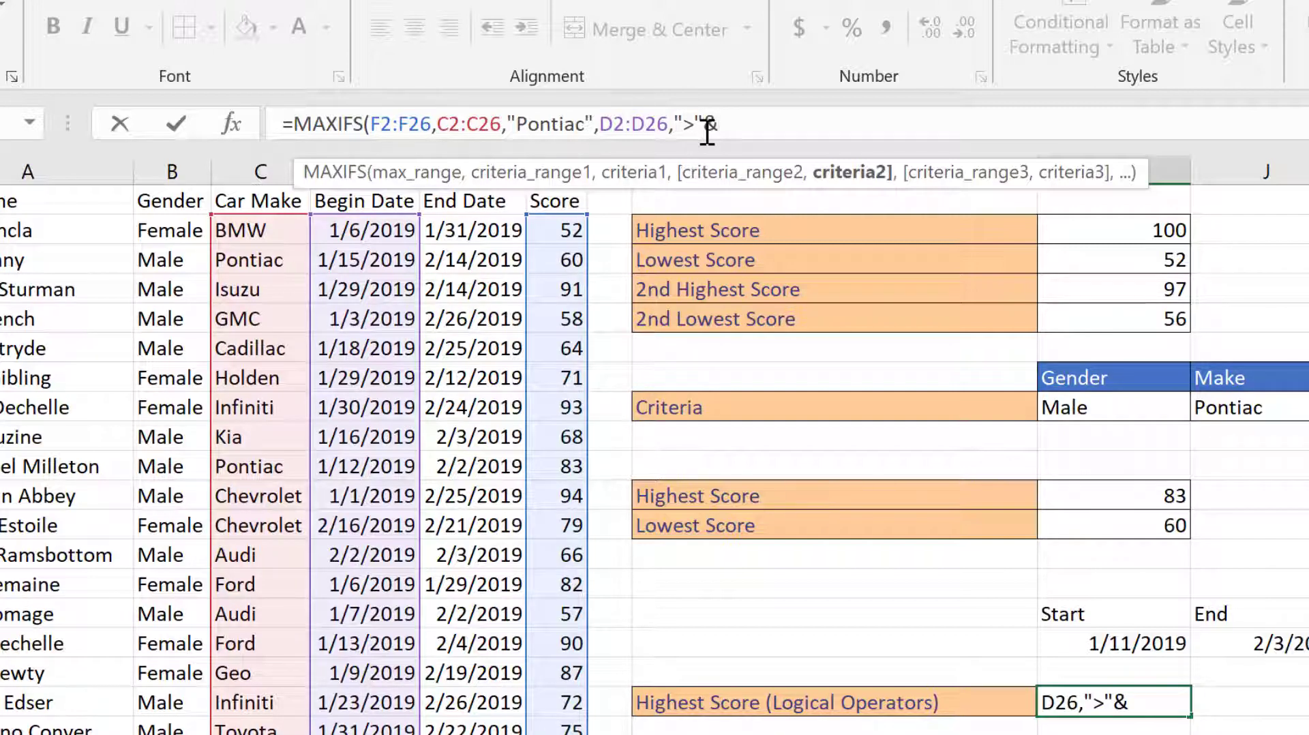
pyautogui.click(1134, 644)
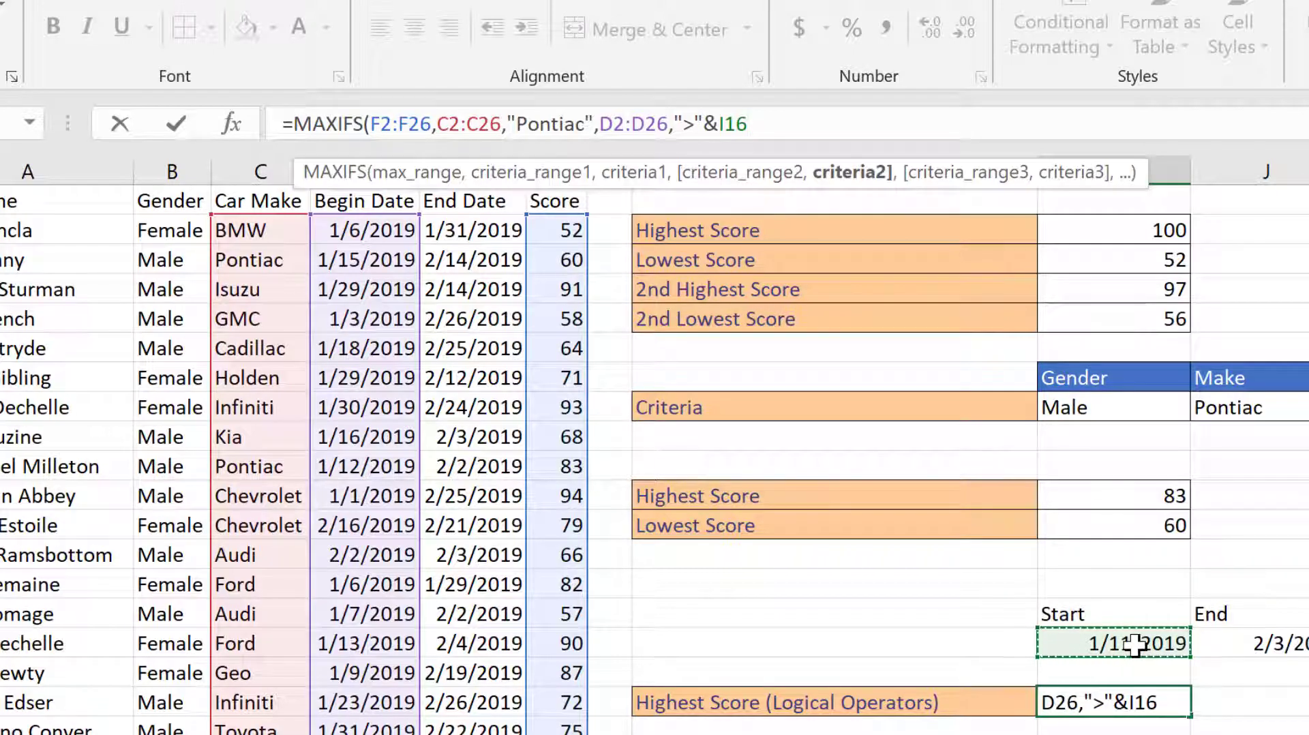
pyautogui.write(')')
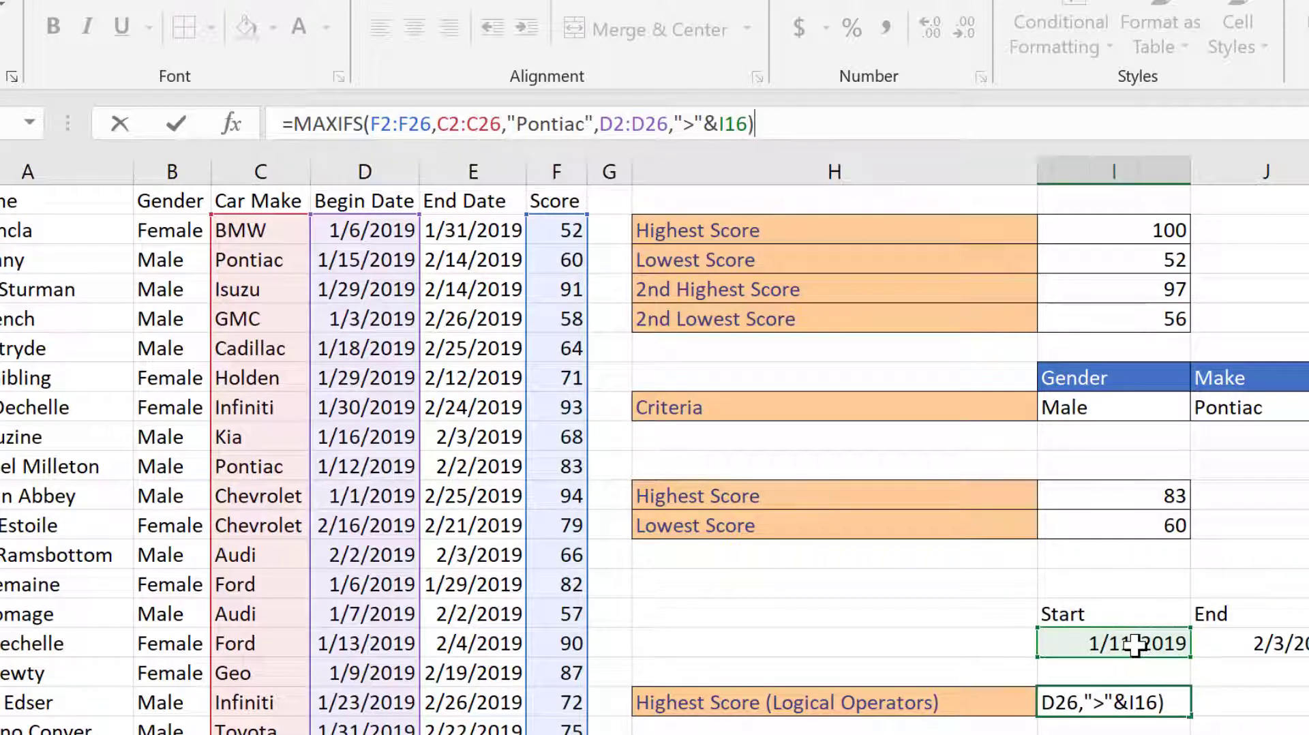
pyautogui.press('Return')
# - Set the Start date in I16 to 1/13/2019 and check I18 against the first Pontiac row's begin date and score
pyautogui.click(1132, 644)
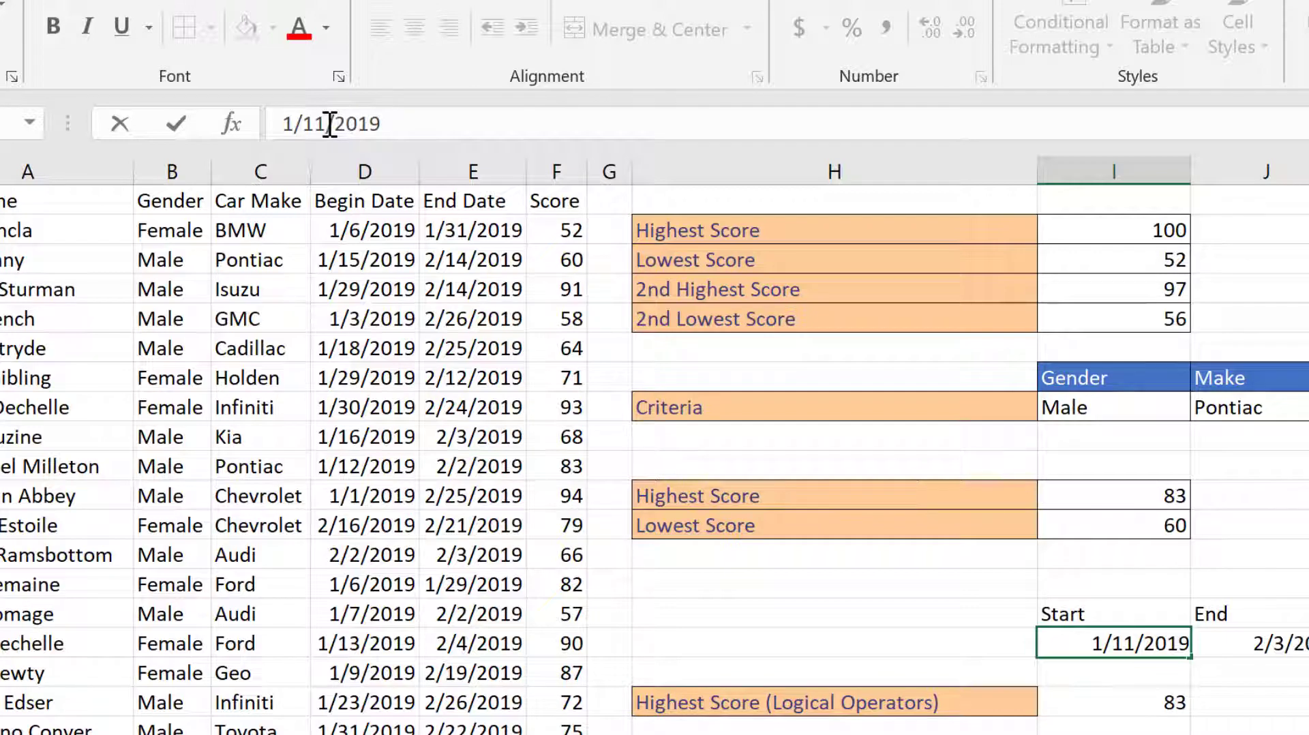
pyautogui.press('BackSpace')
pyautogui.write('3')
pyautogui.press('Return')
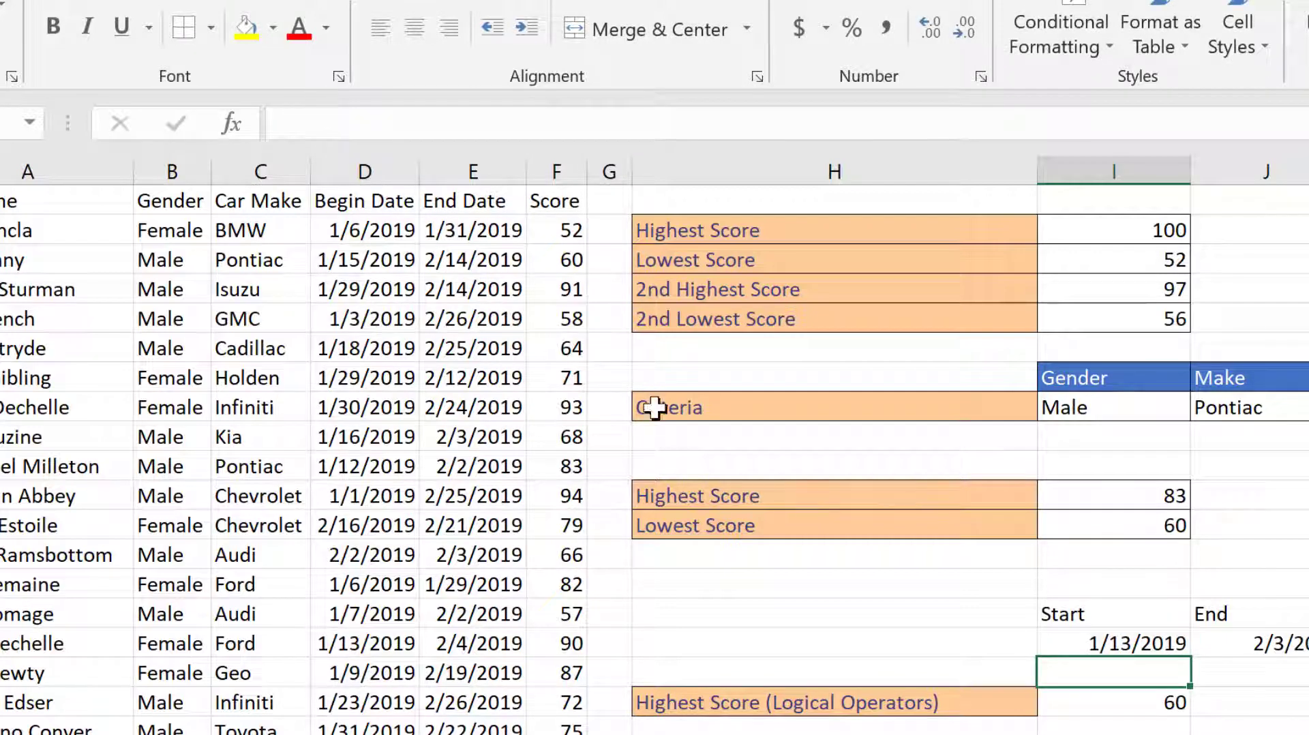
pyautogui.click(1085, 704)
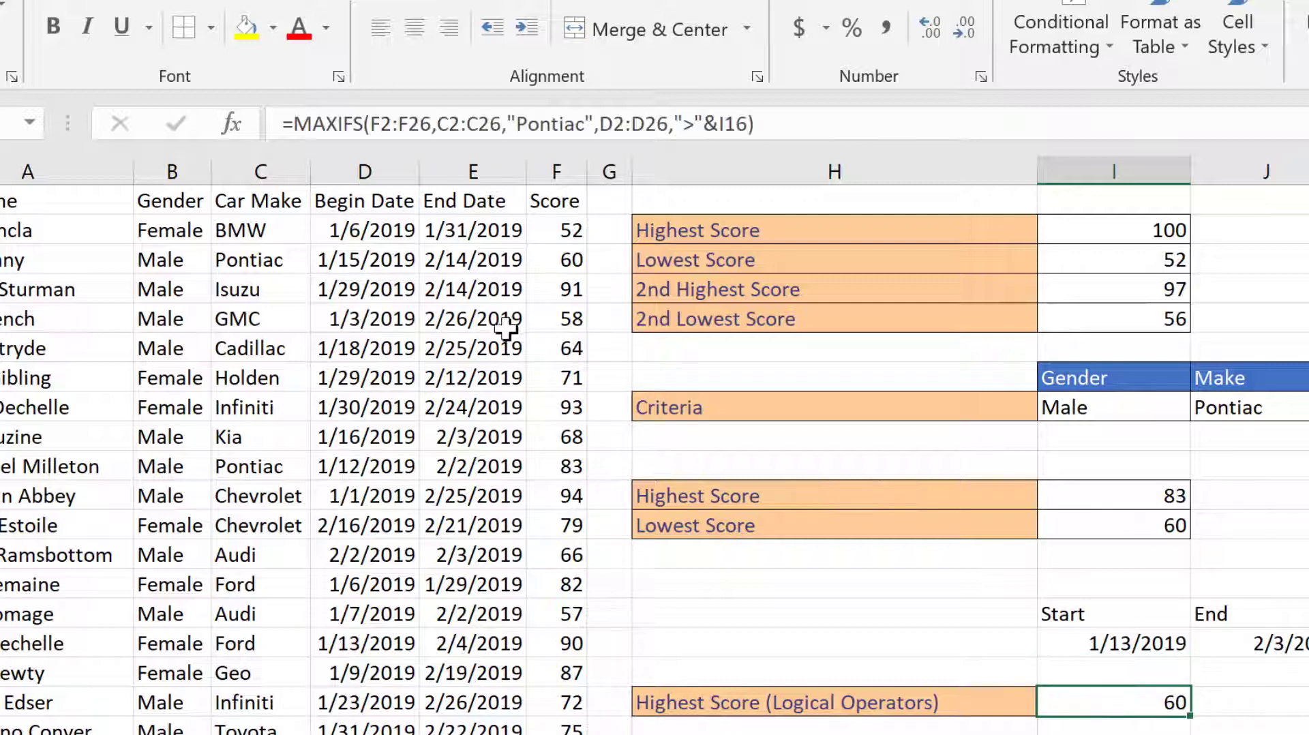
pyautogui.click(366, 262)
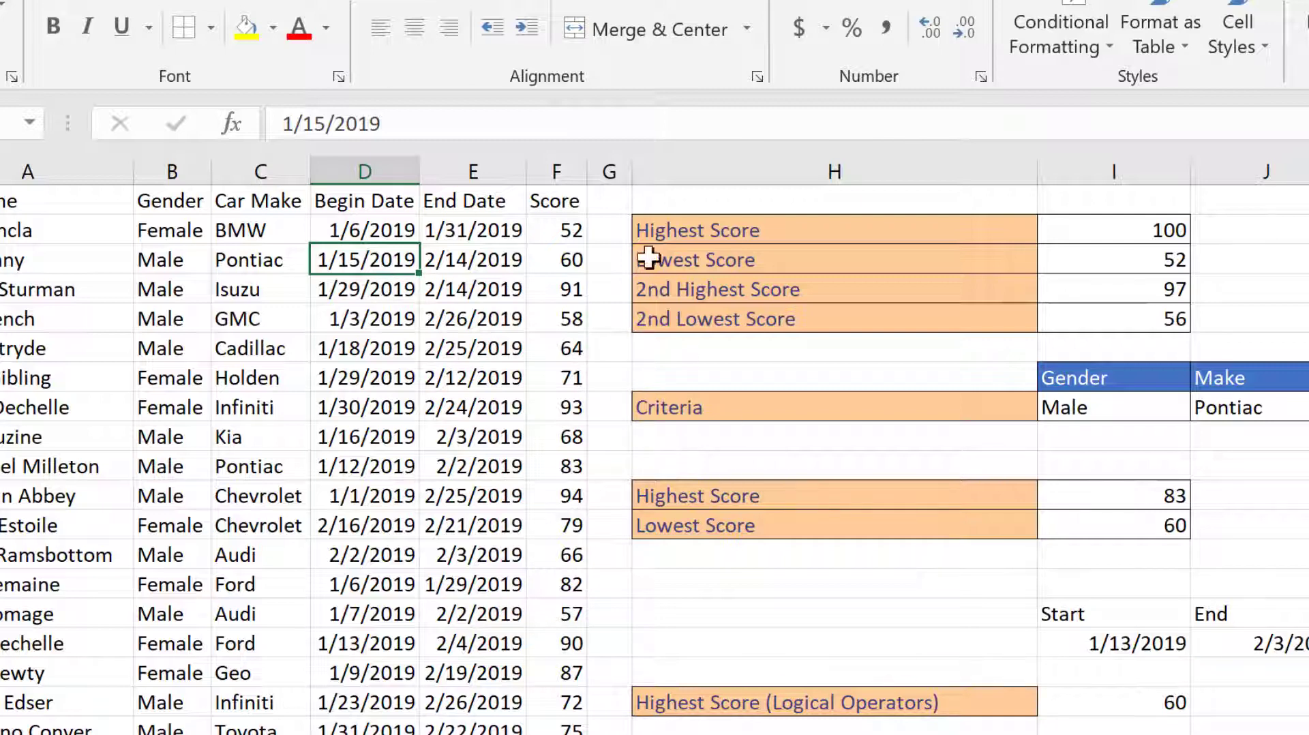
pyautogui.click(562, 263)
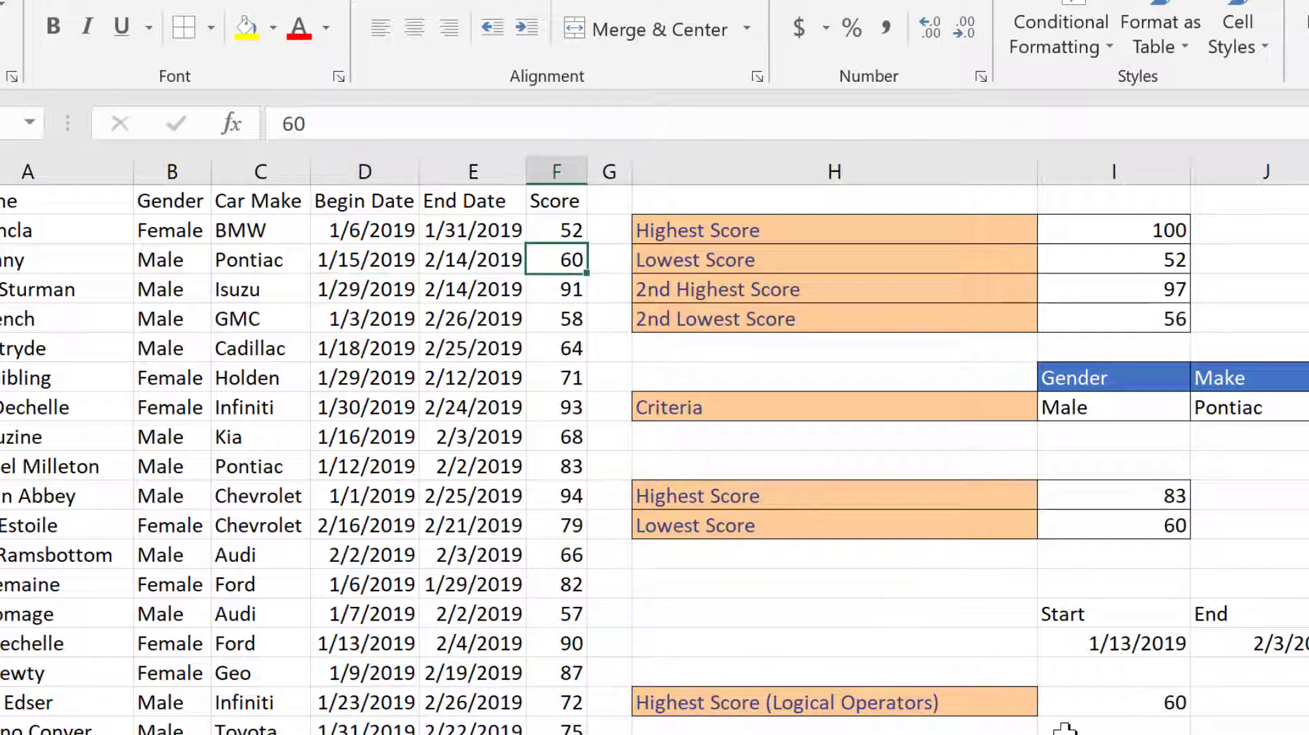
pyautogui.click(1116, 697)
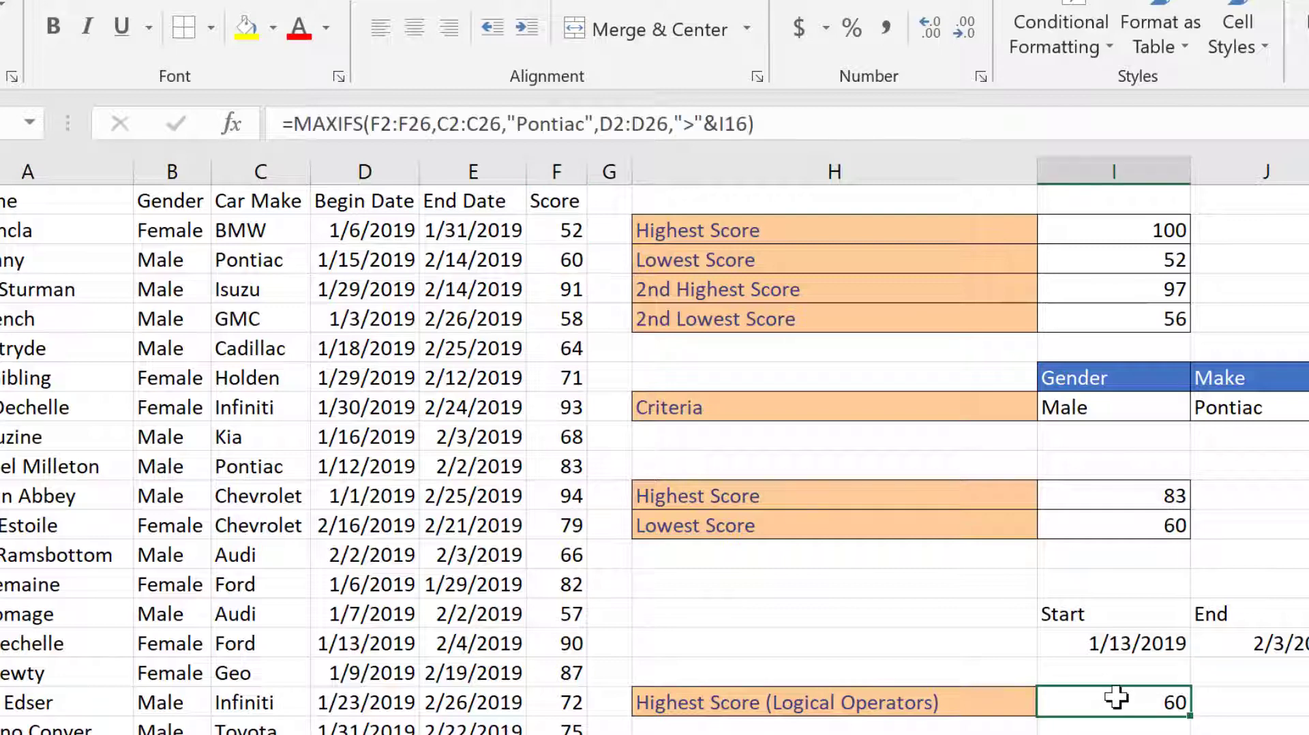
# - Replace the I16 reference in the I18 formula with the unquoted date 1/13/2019
pyautogui.click(1094, 639)
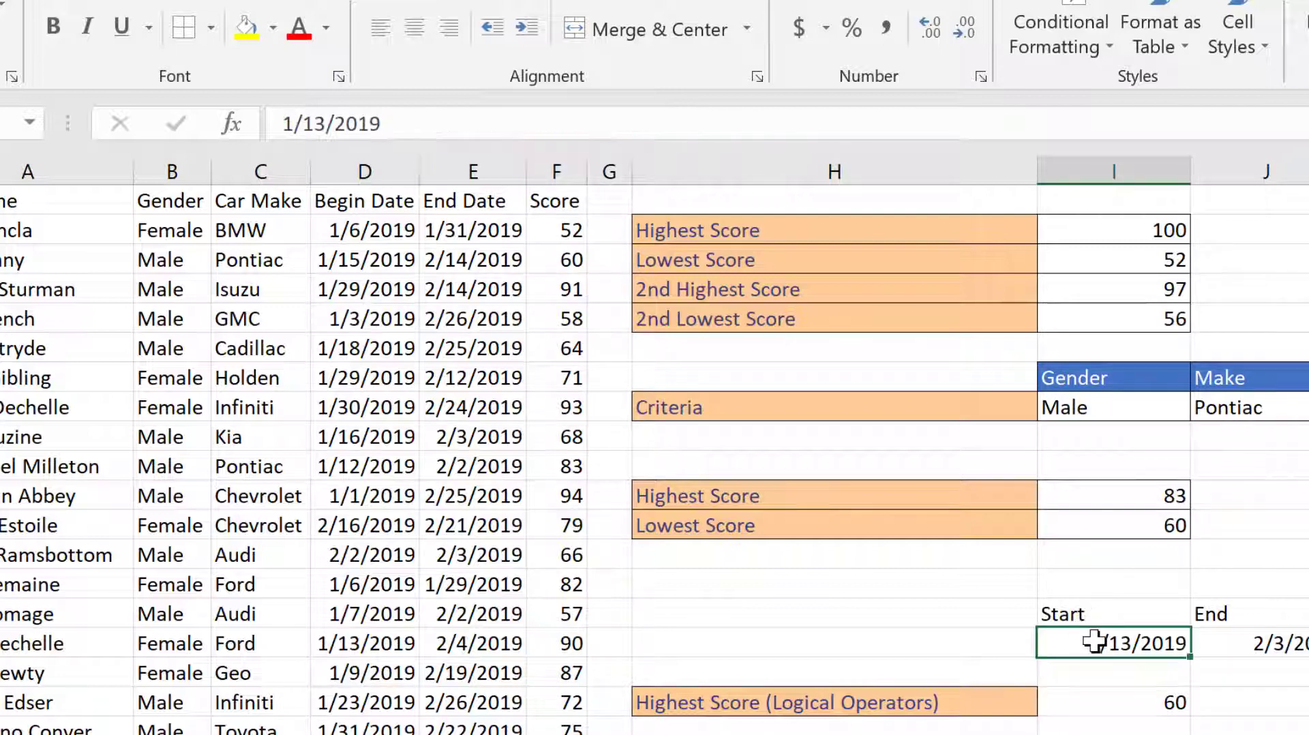
pyautogui.moveTo(398, 121); pyautogui.dragTo(215, 114)
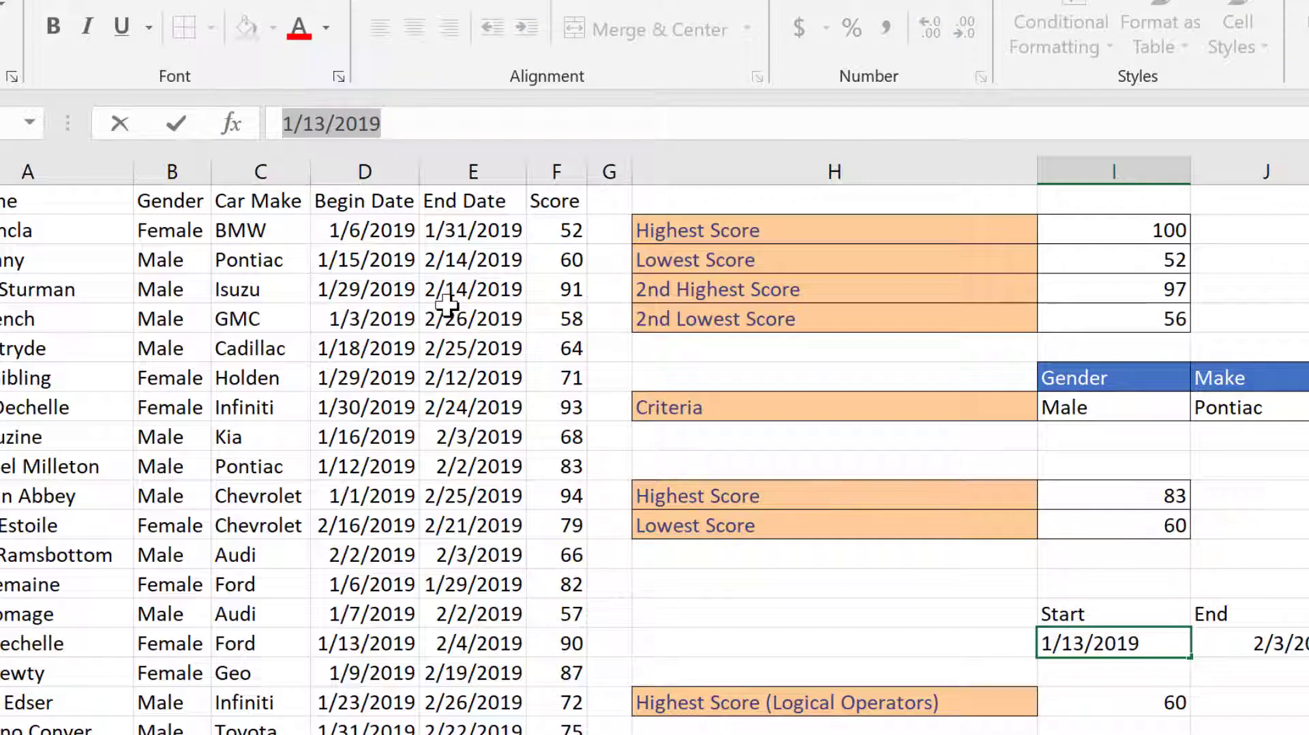
pyautogui.press('Escape')
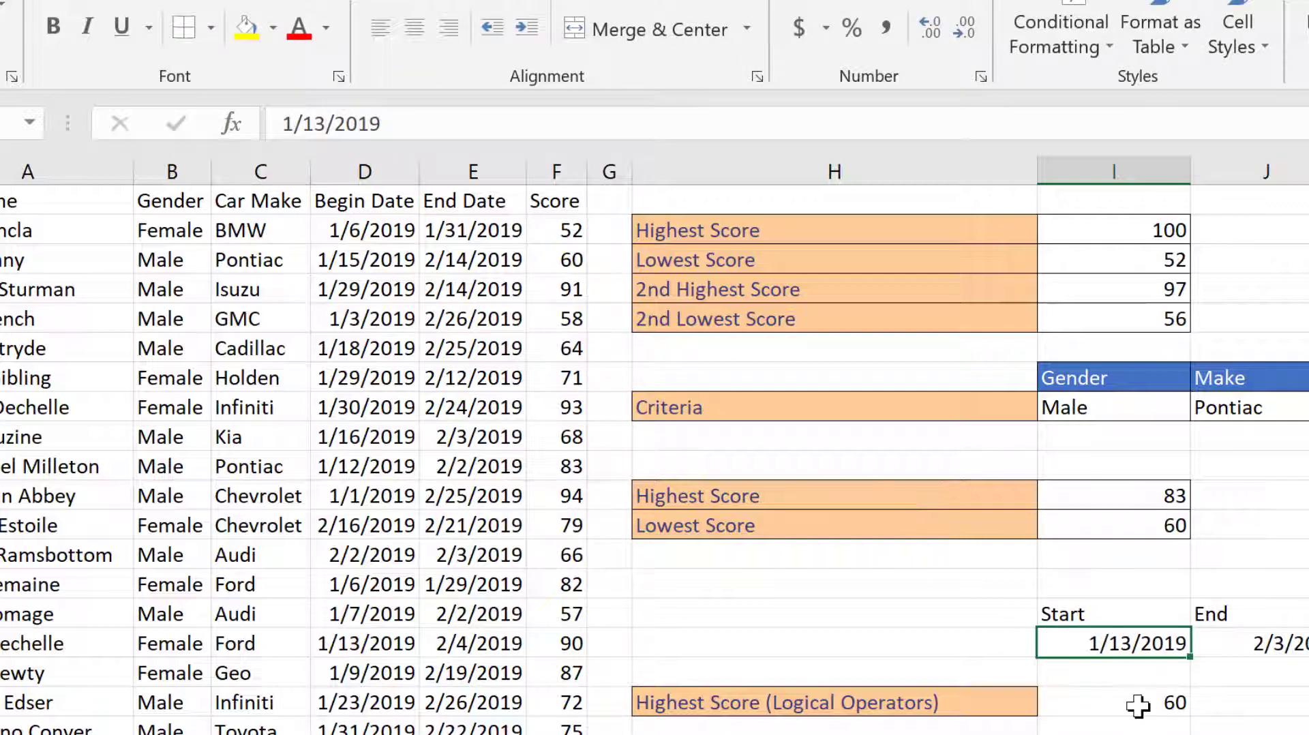
pyautogui.click(1137, 704)
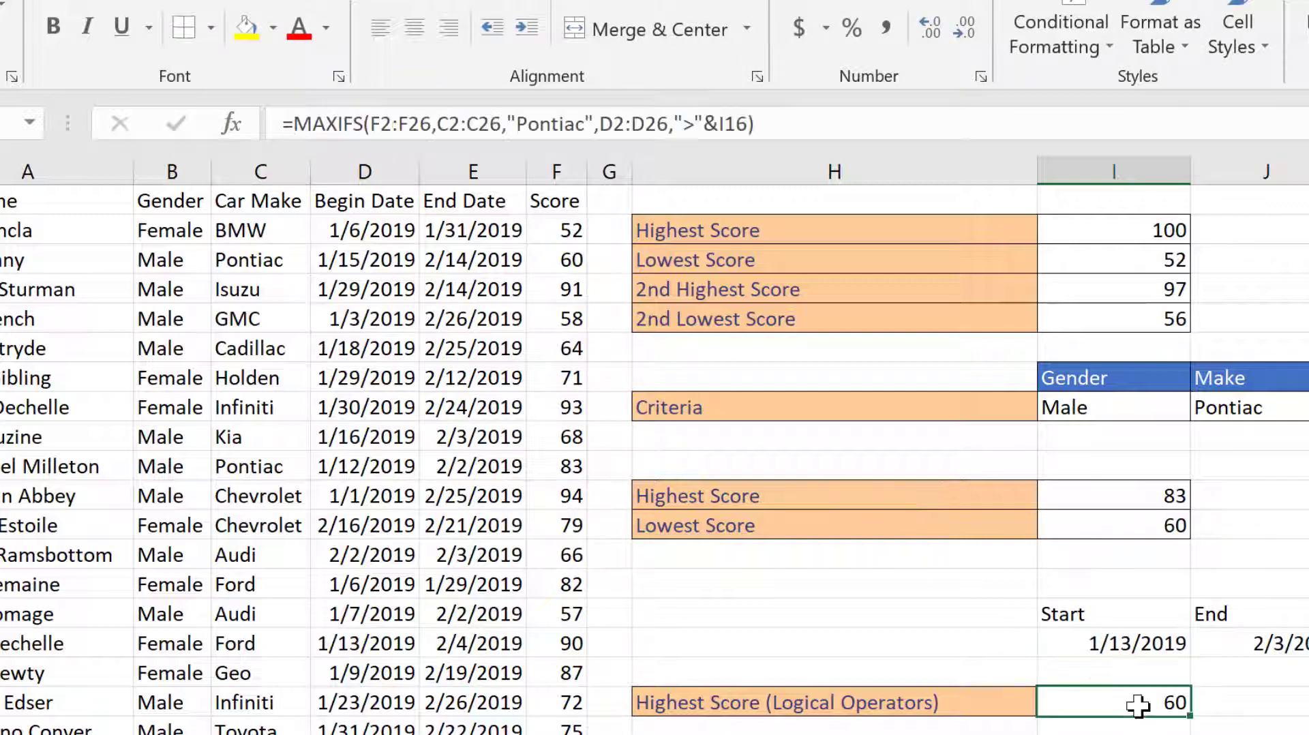
pyautogui.click(750, 124)
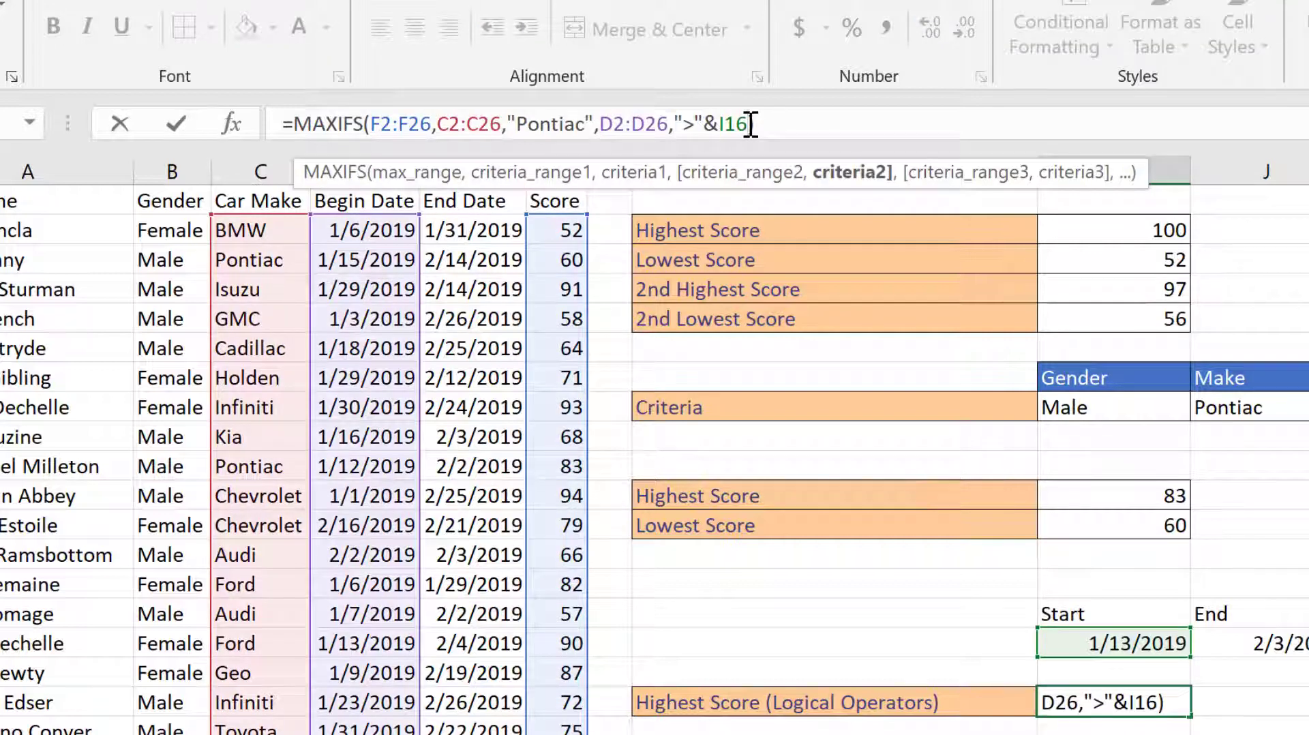
pyautogui.press('BackSpace')
pyautogui.press('BackSpace')
pyautogui.press('BackSpace')
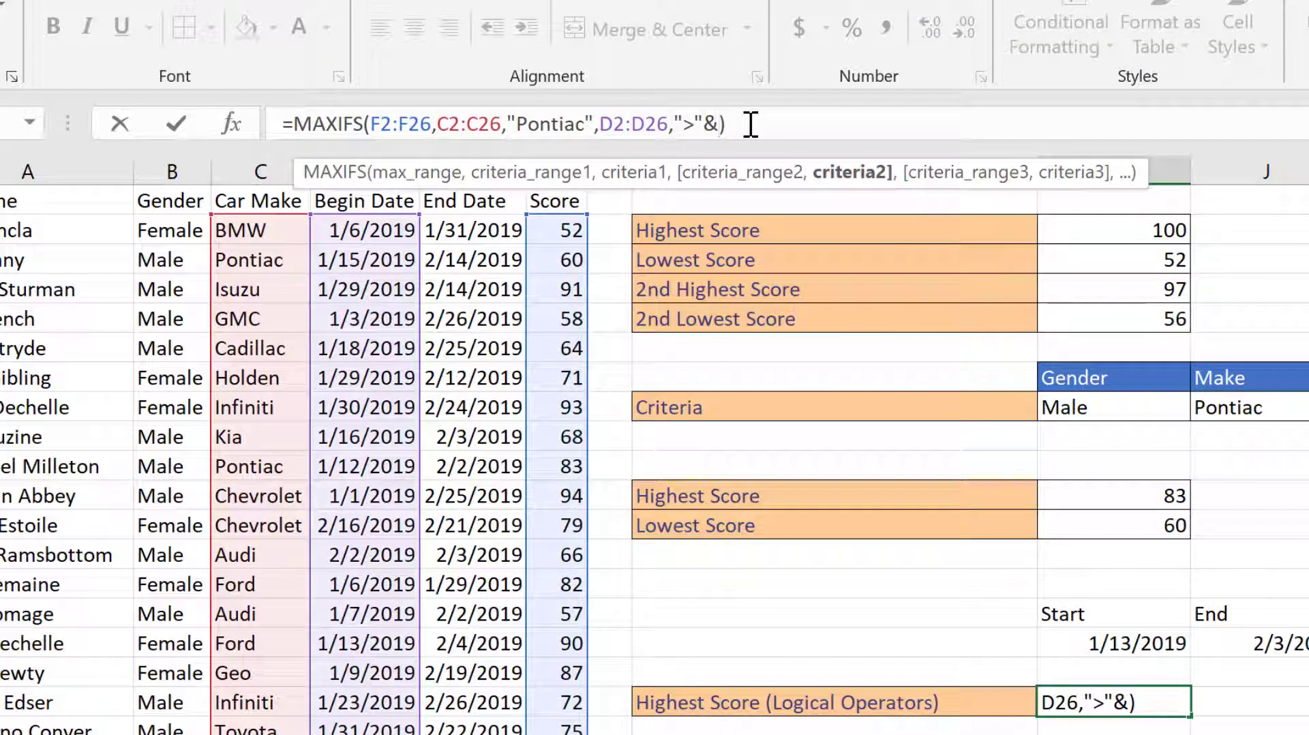
pyautogui.write('1/13/2019')
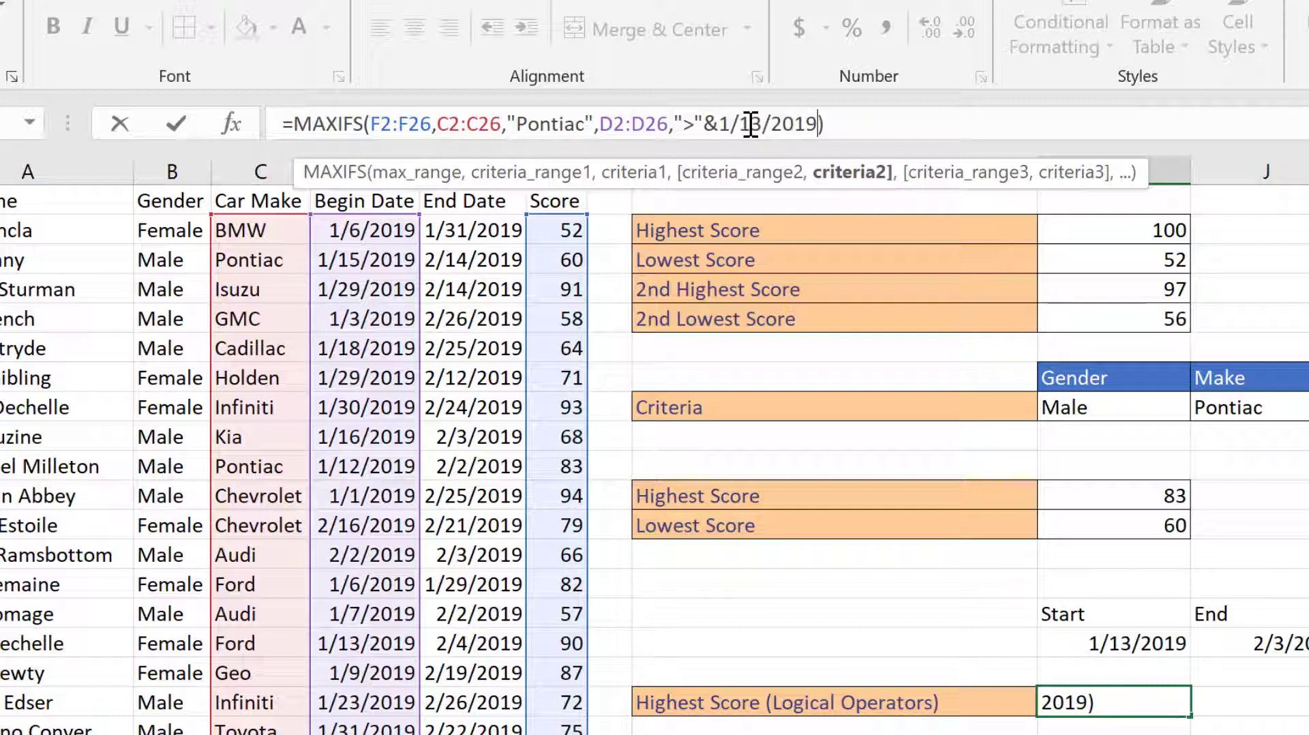
pyautogui.press('Return')
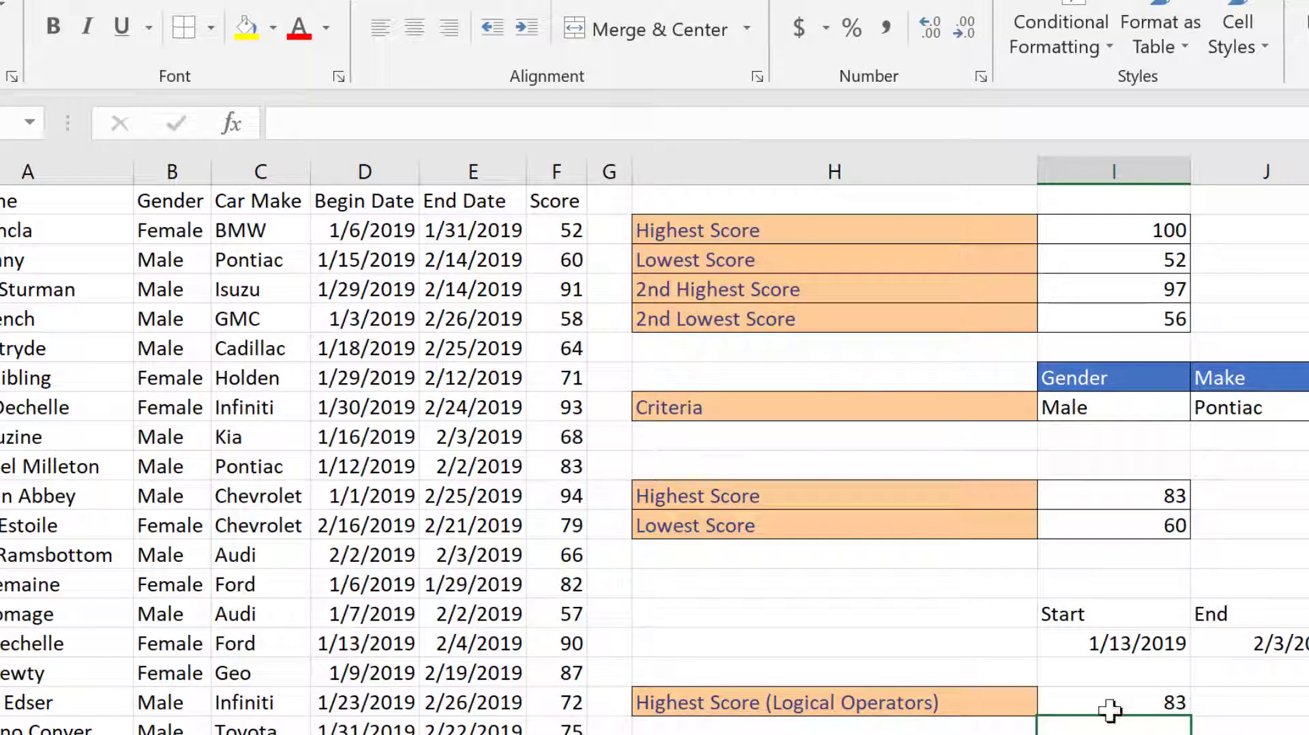
# - Enclose the date in the I18 formula in quotation marks so its criterion reads ">"&"1/13/2019"
pyautogui.click(1124, 701)
pyautogui.press('Return')
pyautogui.click(1094, 703)
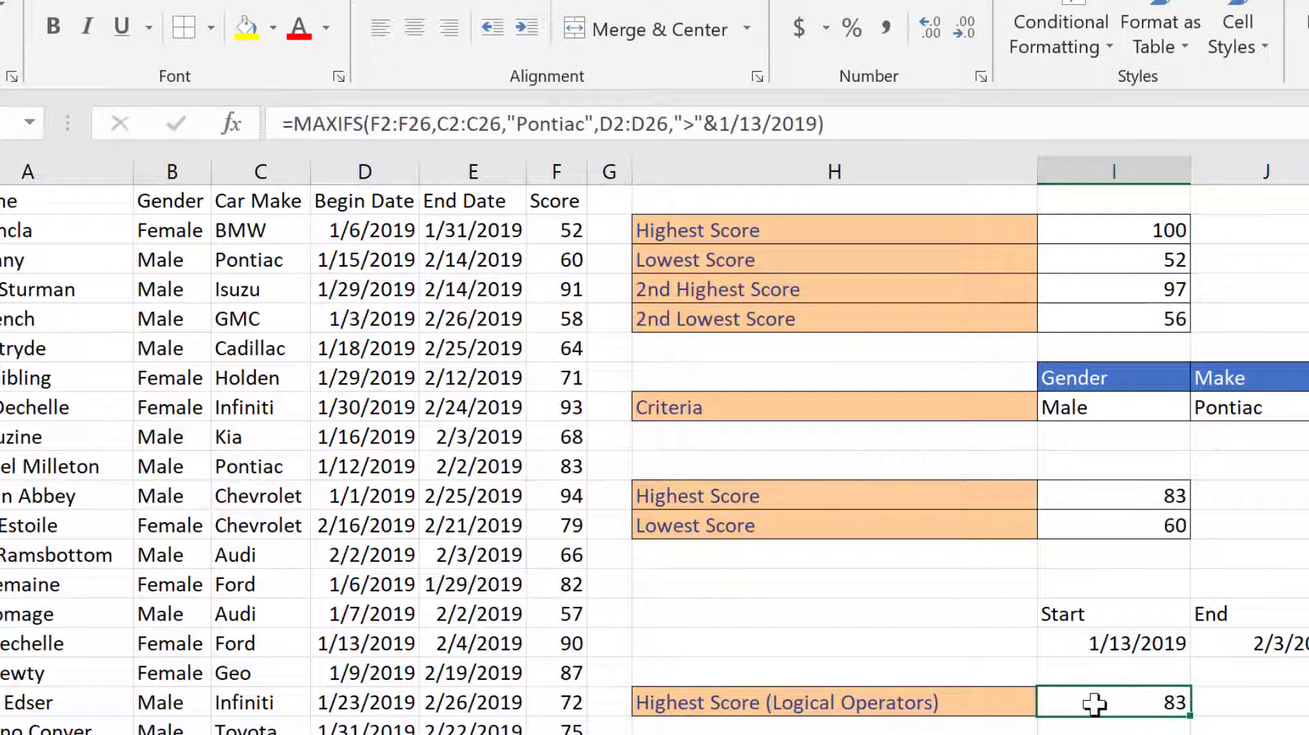
pyautogui.click(716, 121)
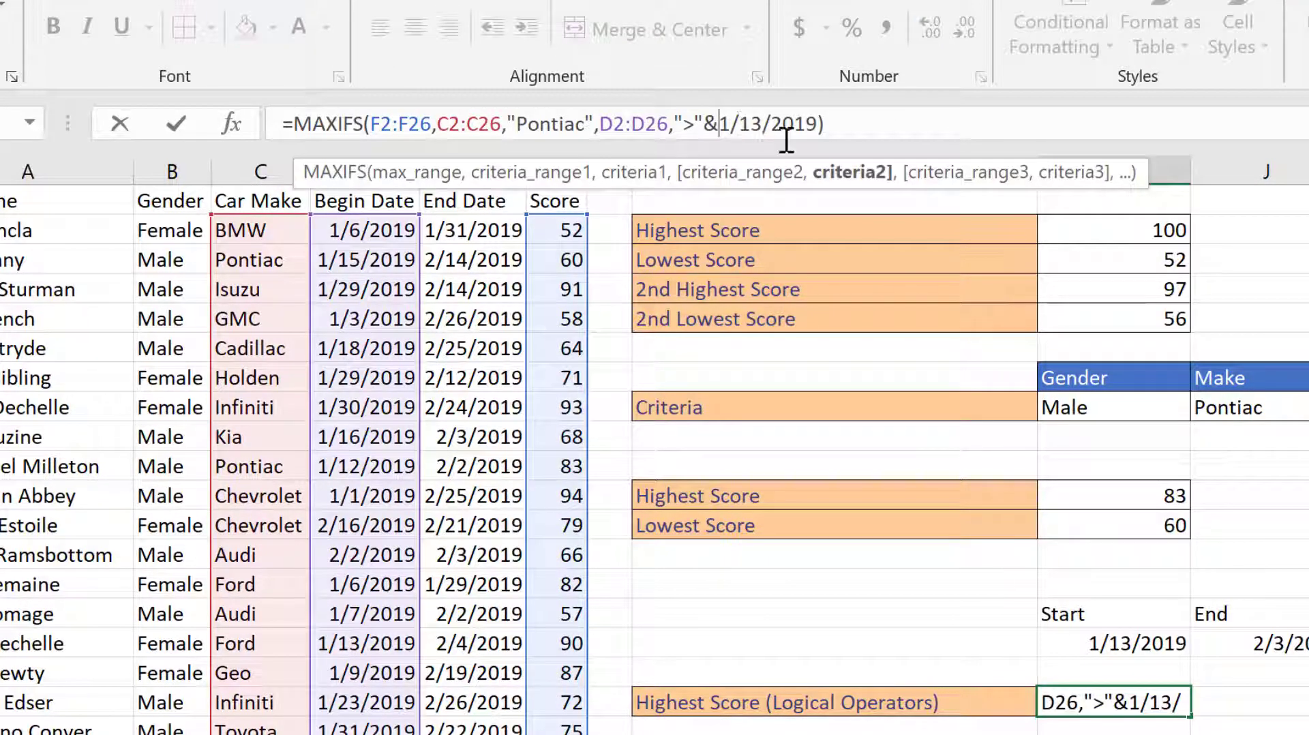
pyautogui.write('"')
pyautogui.click(828, 123)
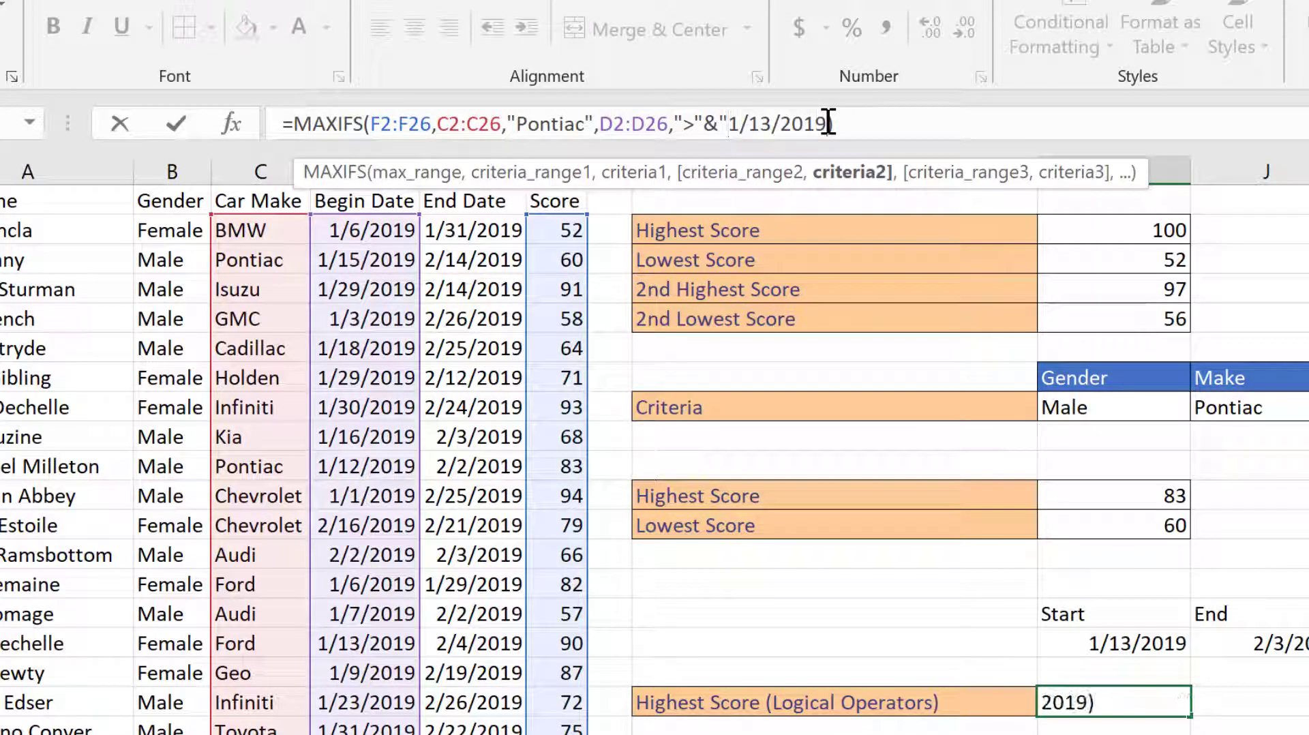
pyautogui.write('"')
pyautogui.press('Return')
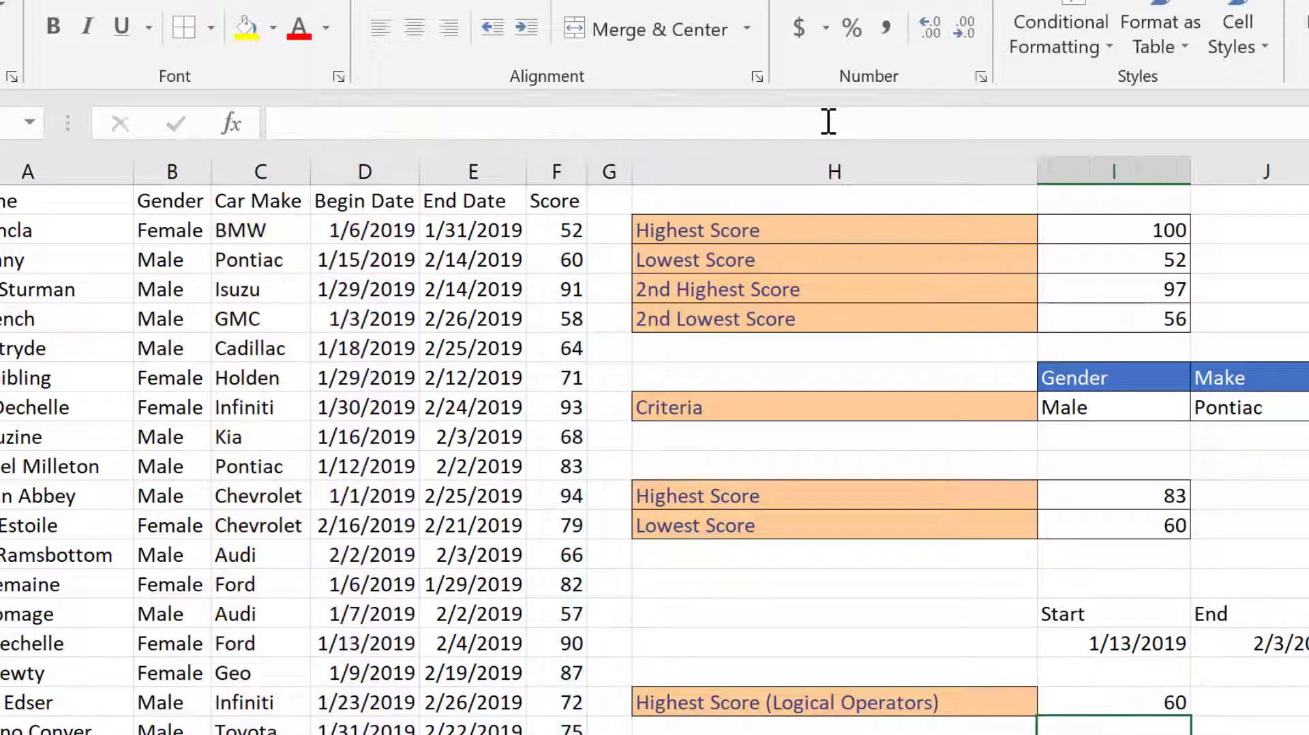
# - Review the I18 formula and inspect the drop-down lists in the Gender and Make criteria cells I8 and J8
pyautogui.click(1125, 706)
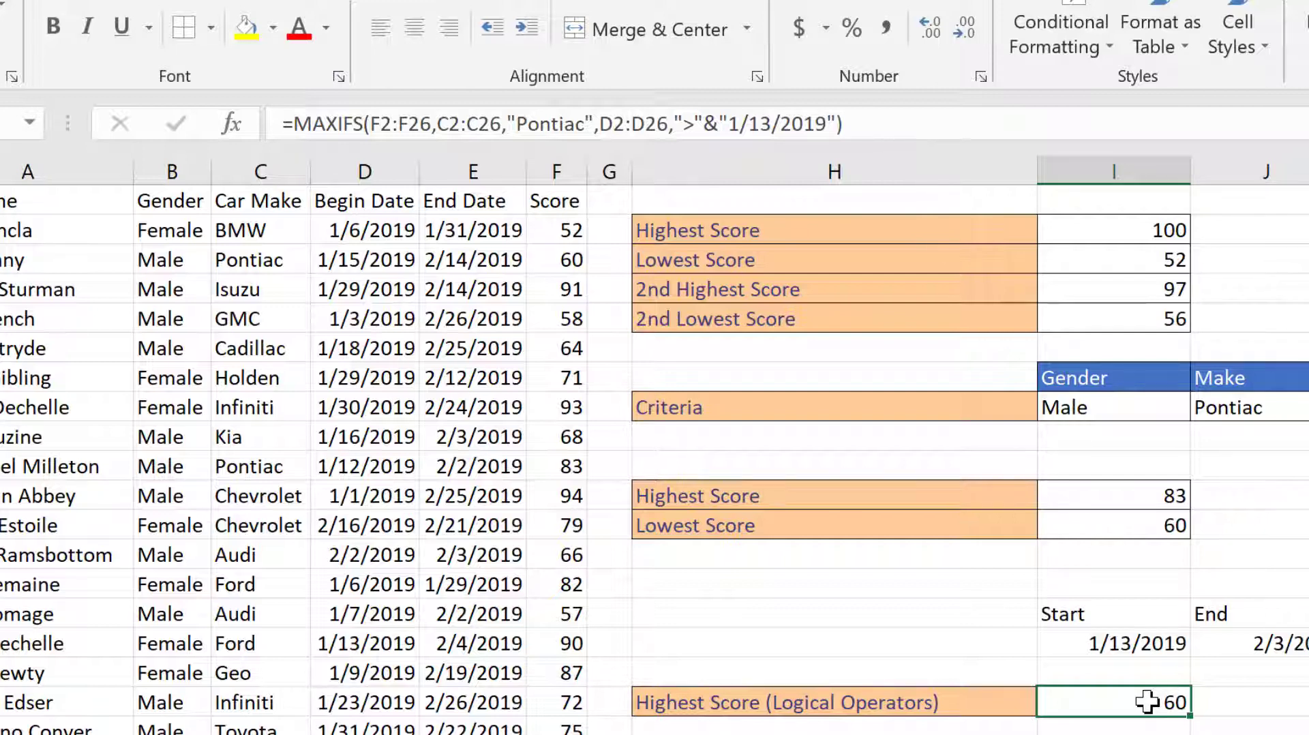
pyautogui.click(1156, 409)
pyautogui.click(1279, 405)
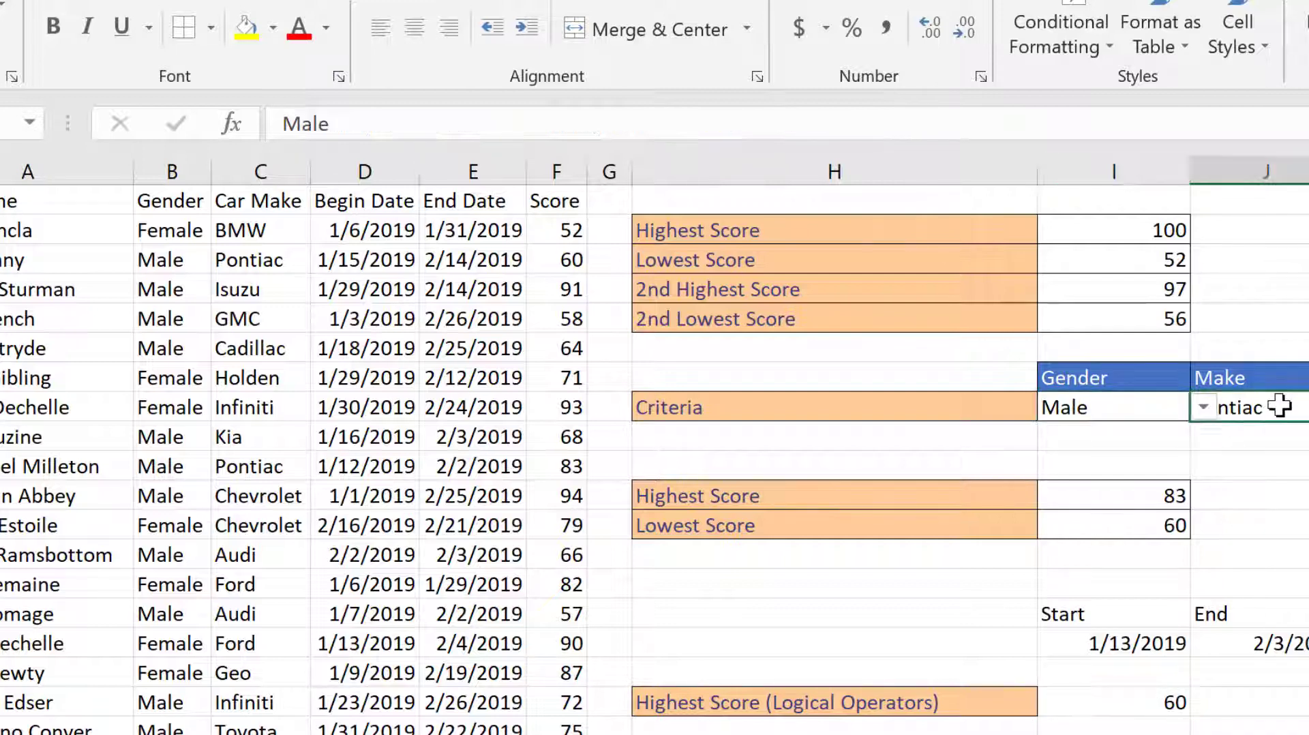
pyautogui.hotkey('alt', 'Down')
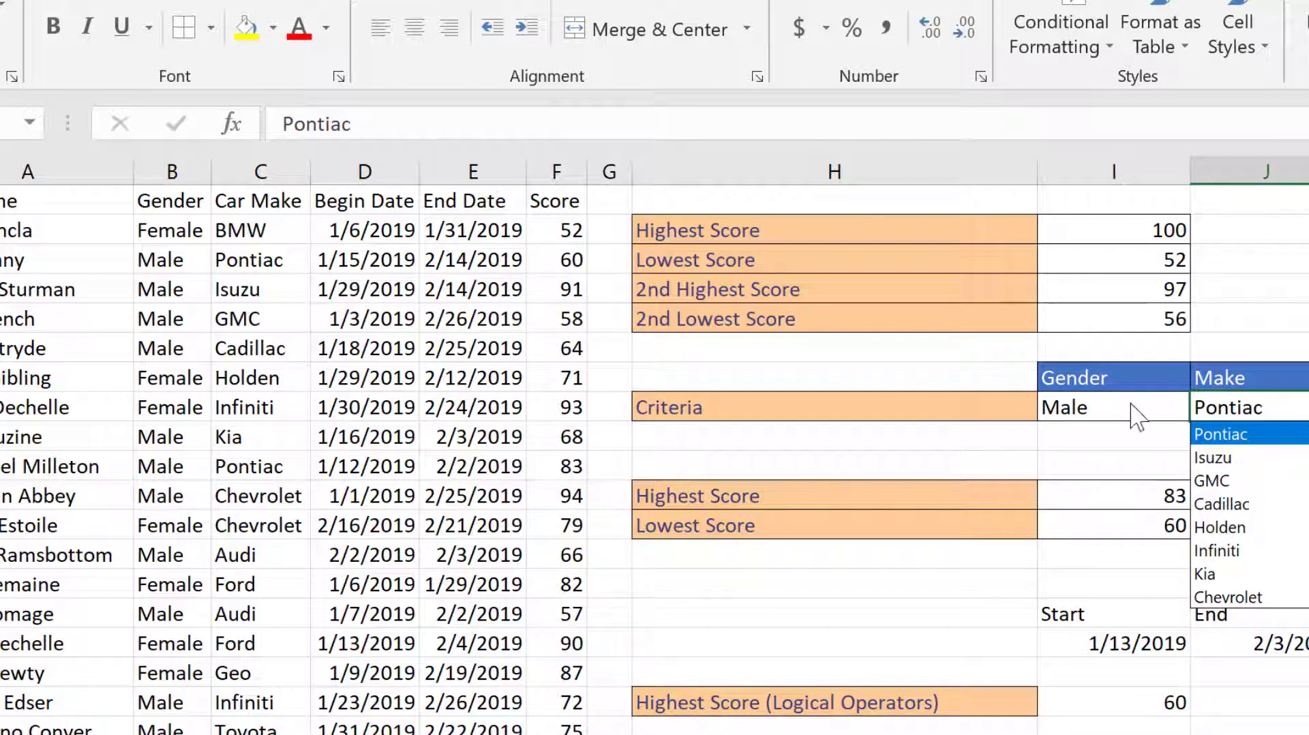
pyautogui.press('Escape')
pyautogui.click(1126, 407)
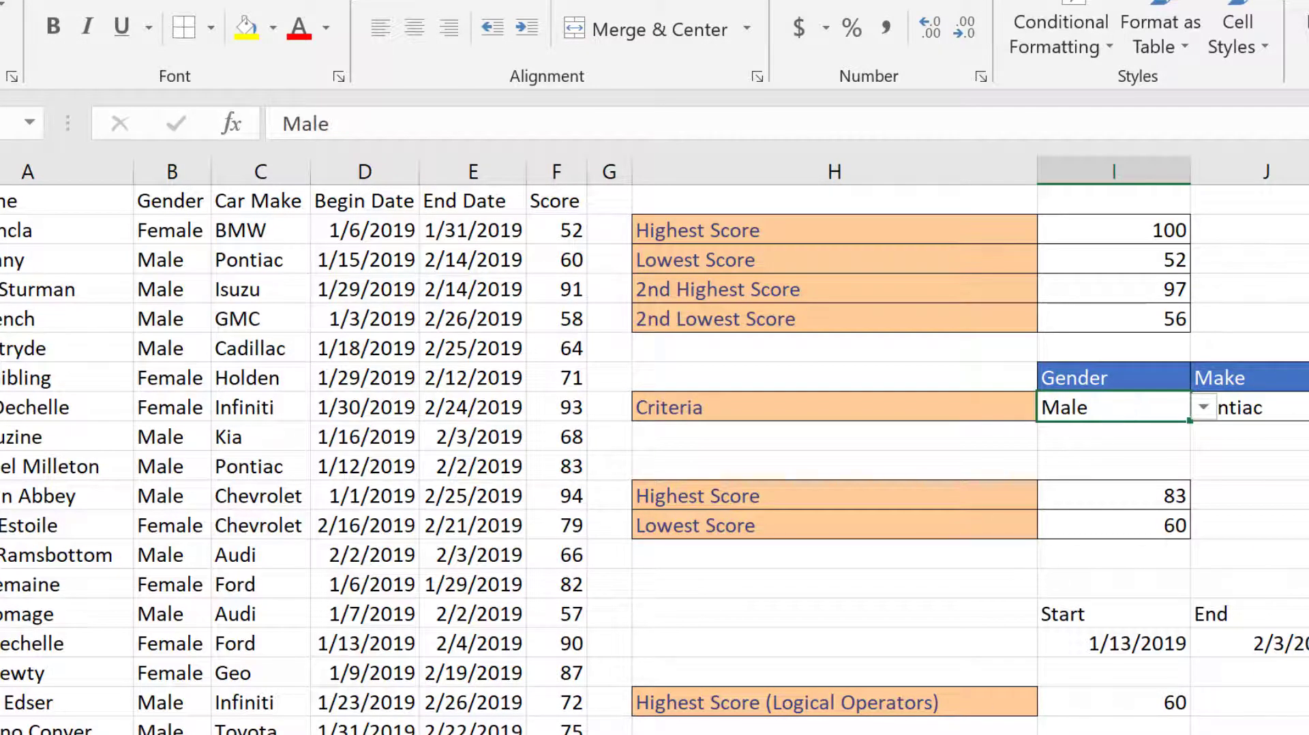
# - Add a list data validation to cell I21 with the source Male,Female and display its drop-down choices
pyautogui.click(1114, 731)
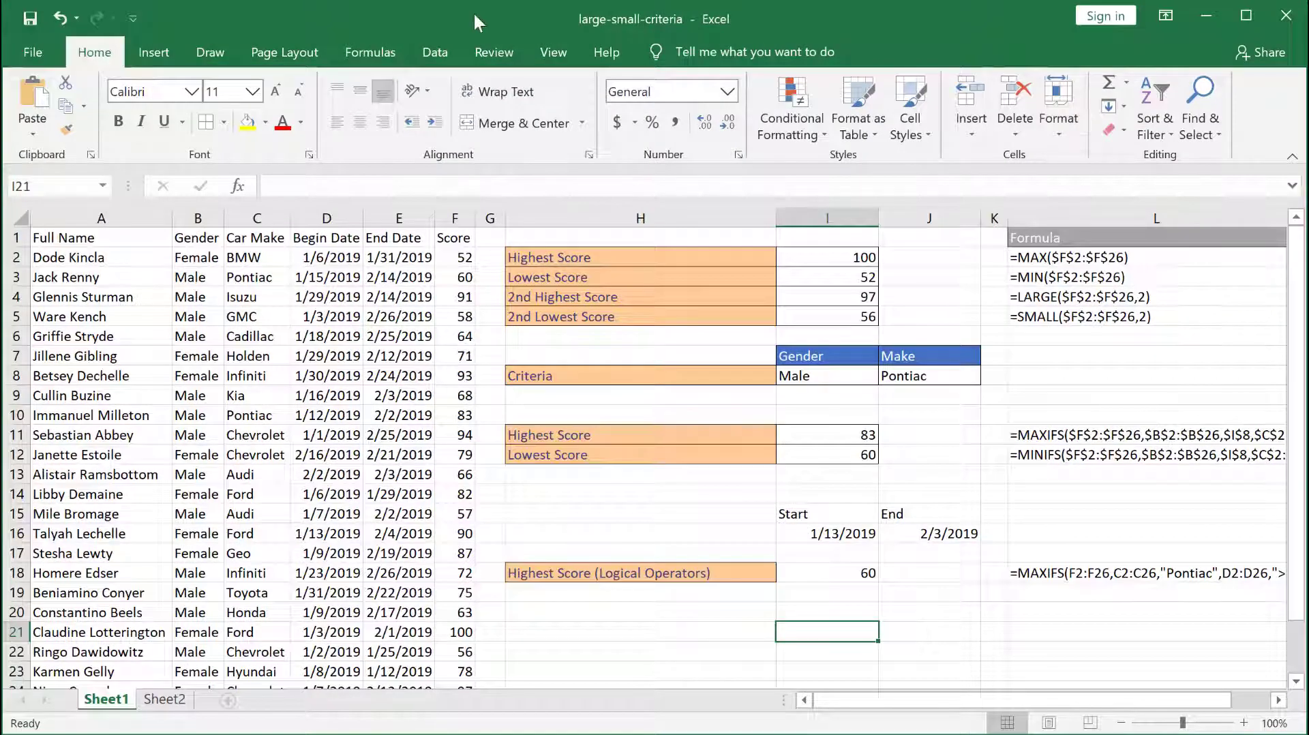
pyautogui.click(435, 53)
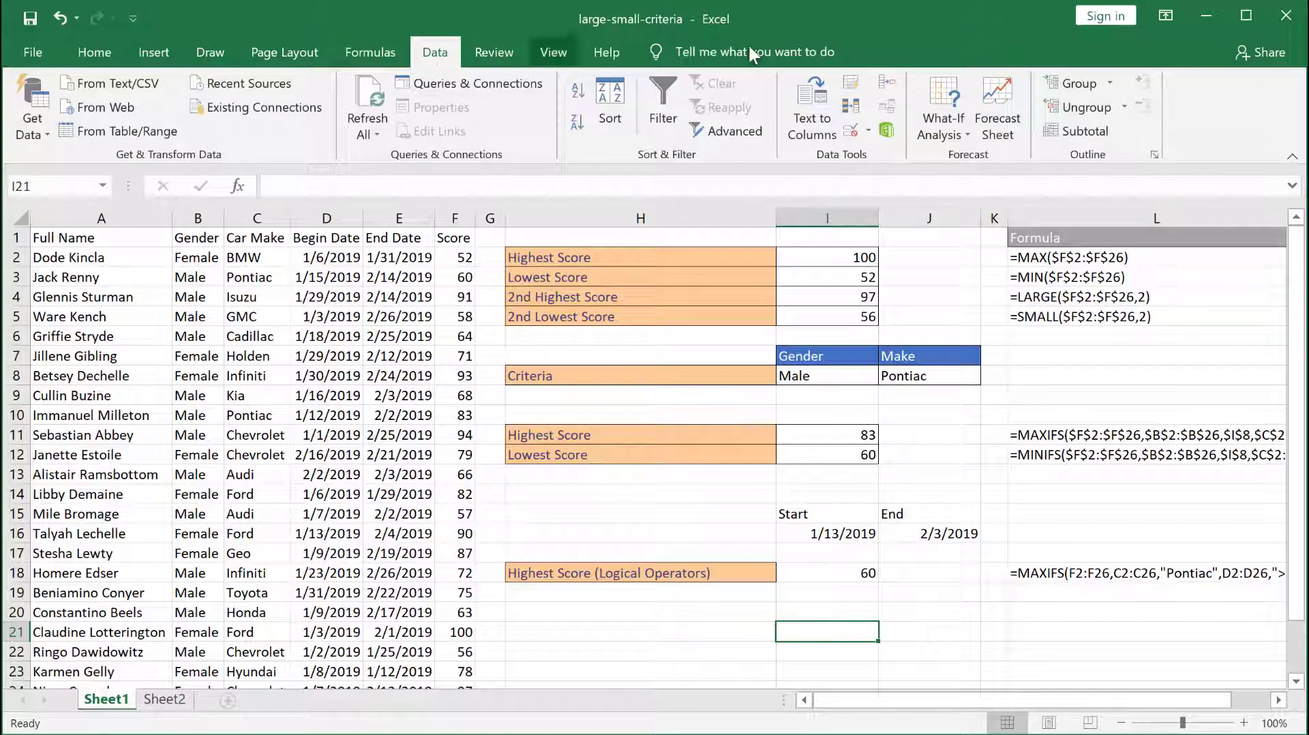
pyautogui.click(865, 133)
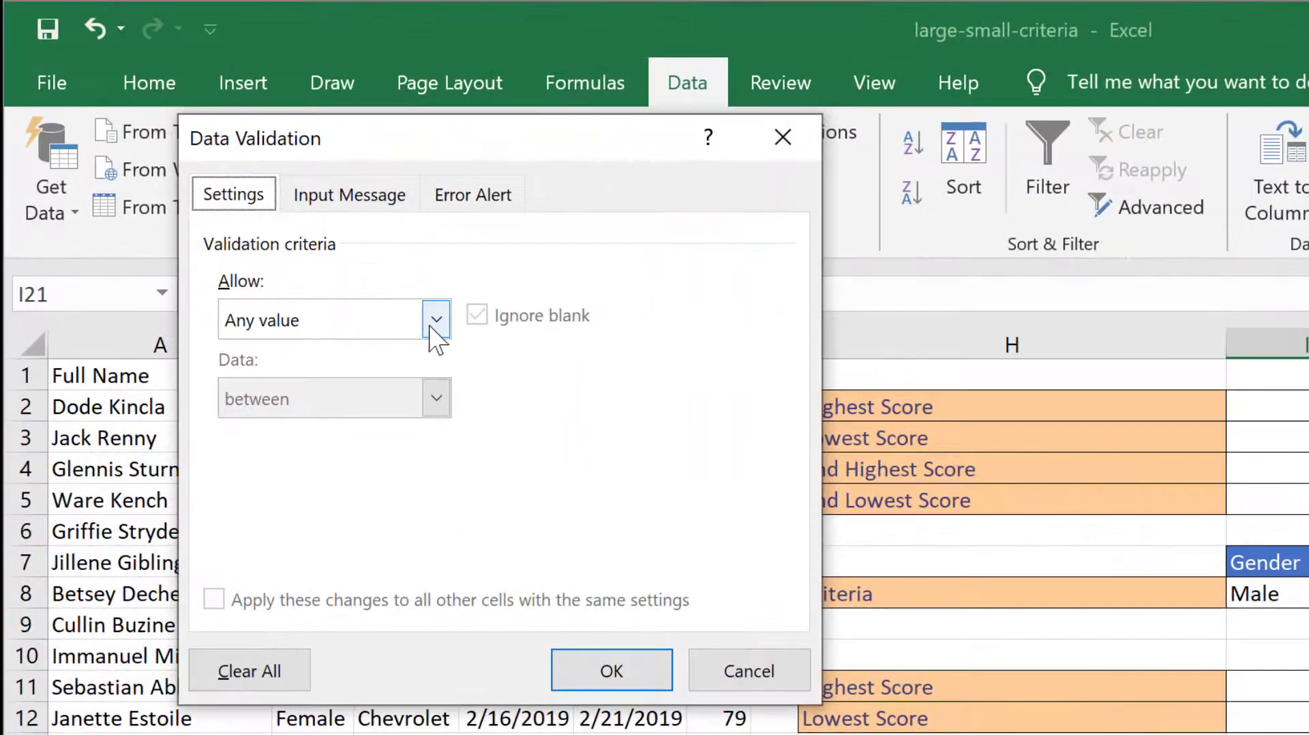
pyautogui.click(355, 266)
pyautogui.click(329, 427)
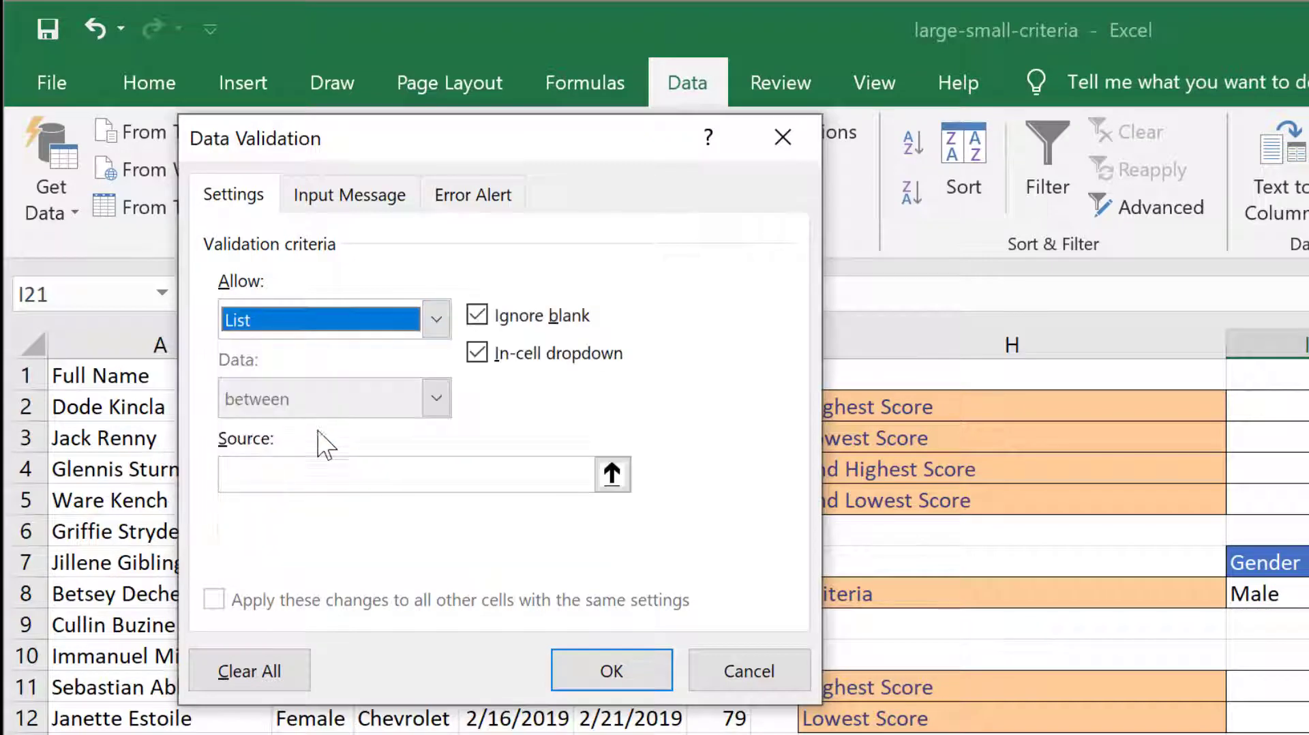
pyautogui.click(284, 469)
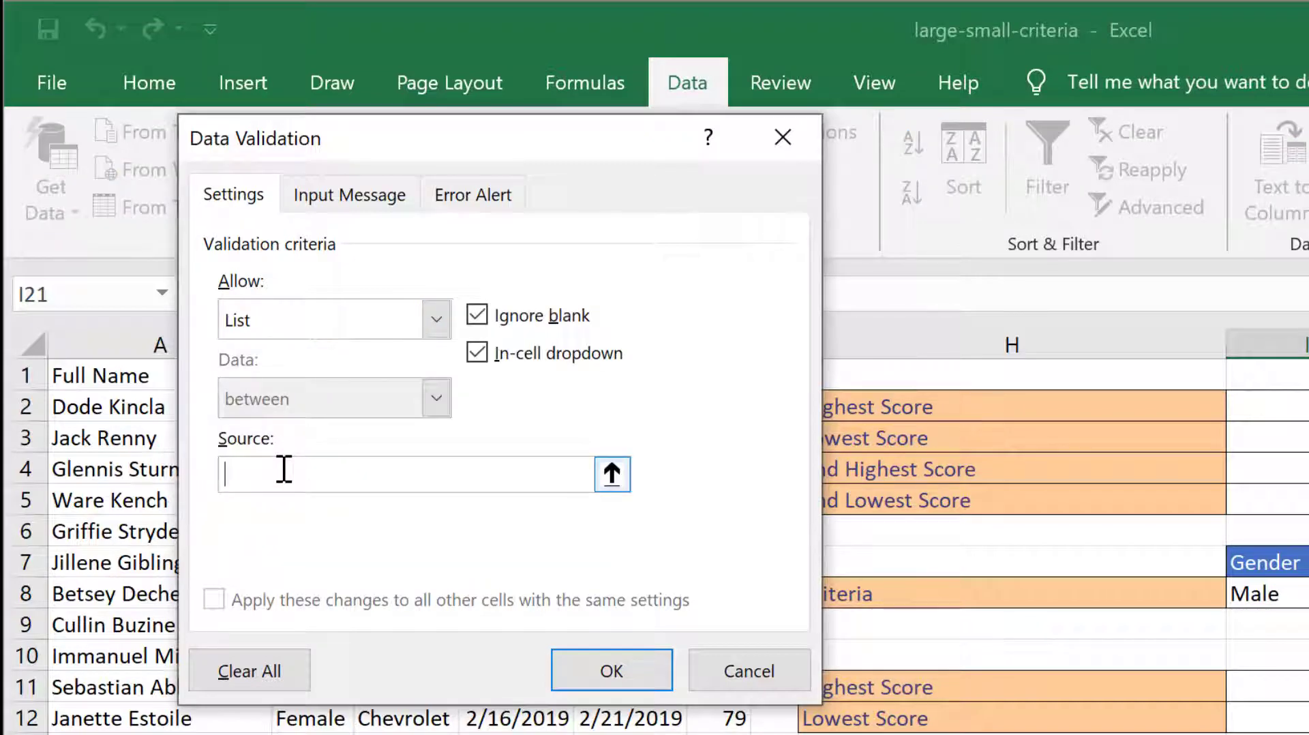
pyautogui.write('Male,Female')
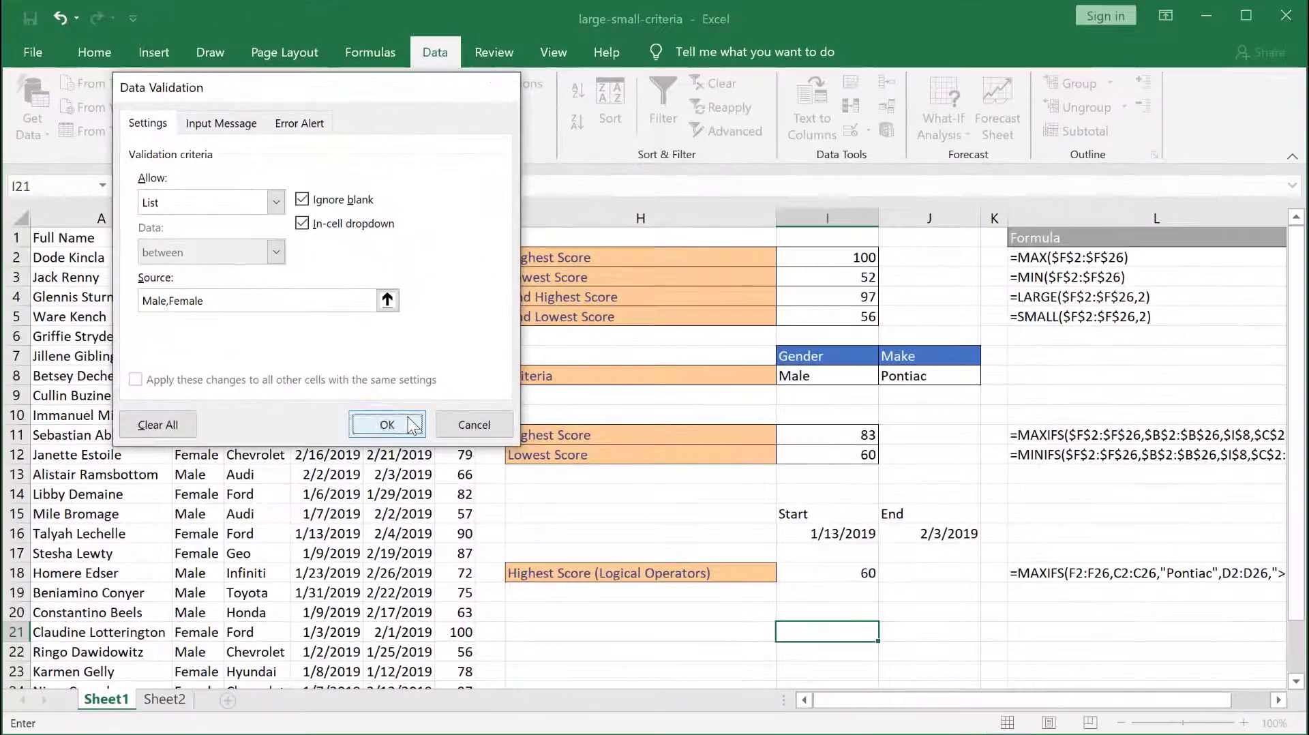
pyautogui.click(627, 671)
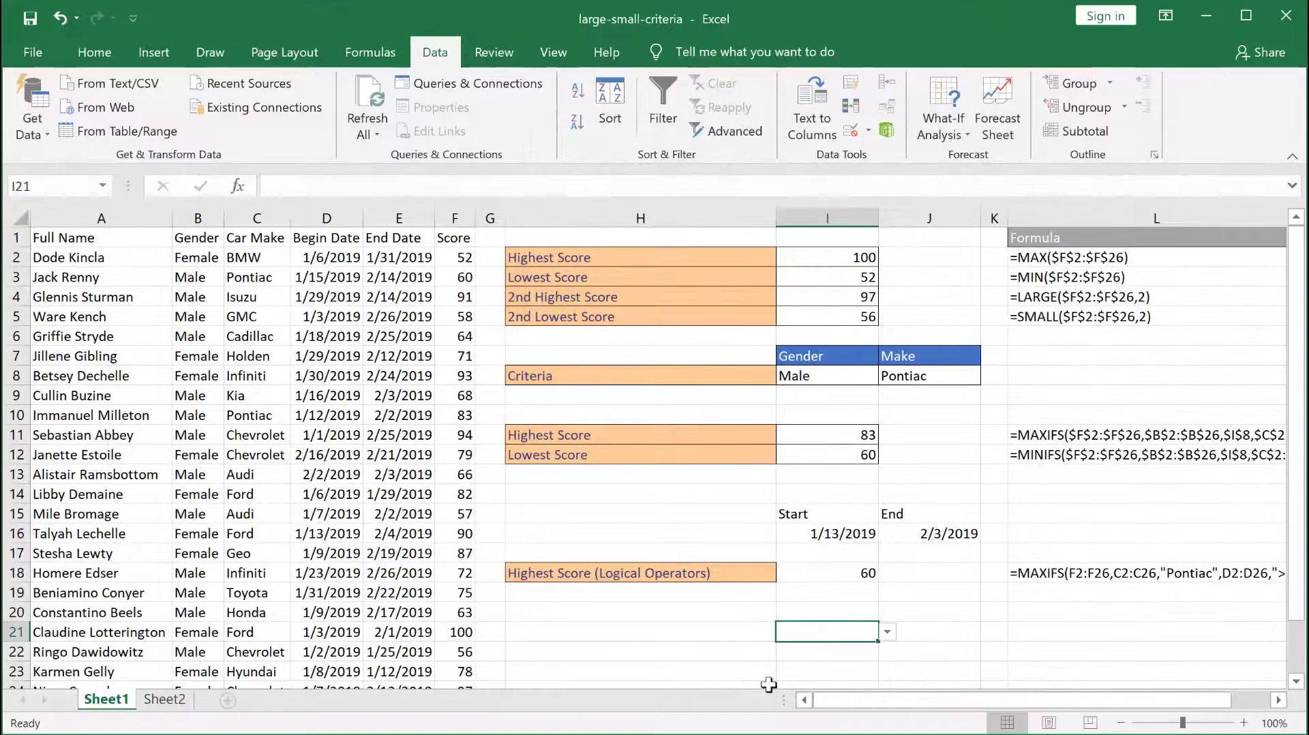
pyautogui.click(888, 635)
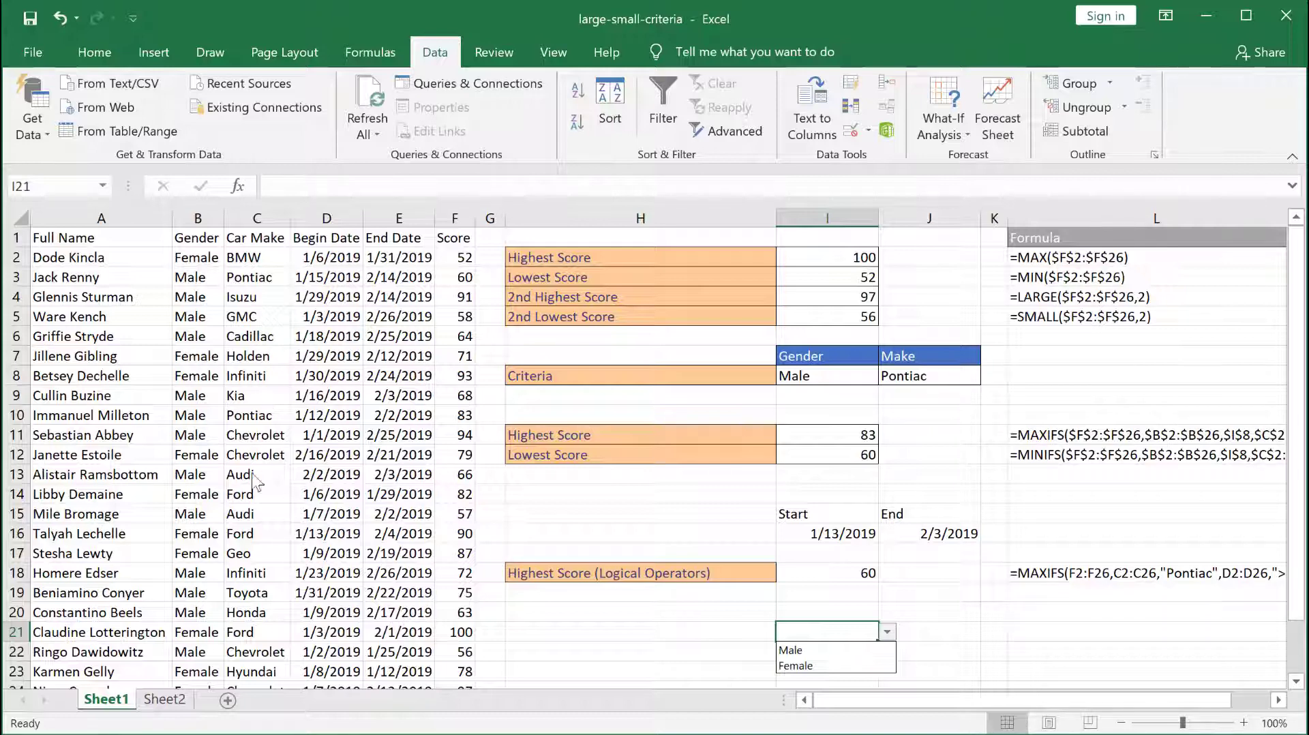
# - Copy the list of car makes in A1:A15 on Sheet2 and paste it into column C starting at C1
pyautogui.click(164, 699)
pyautogui.click(164, 698)
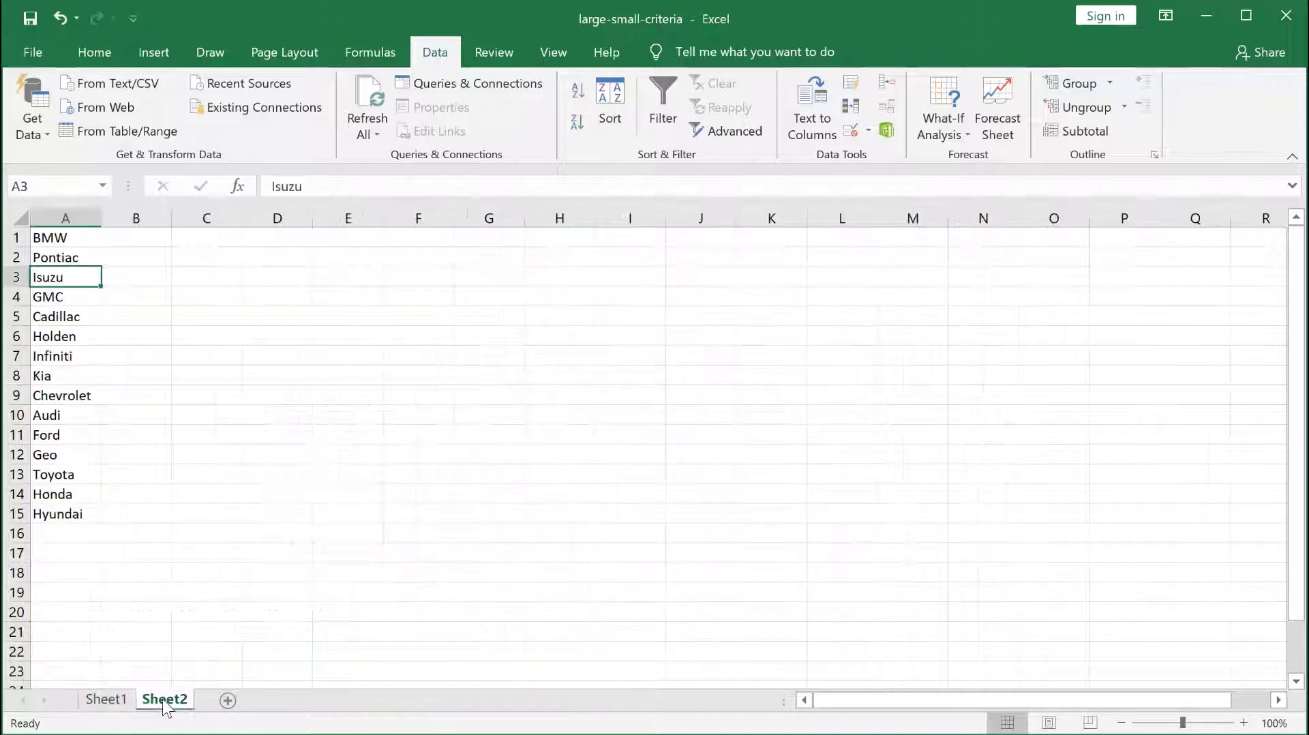
pyautogui.moveTo(62, 242); pyautogui.dragTo(63, 470)
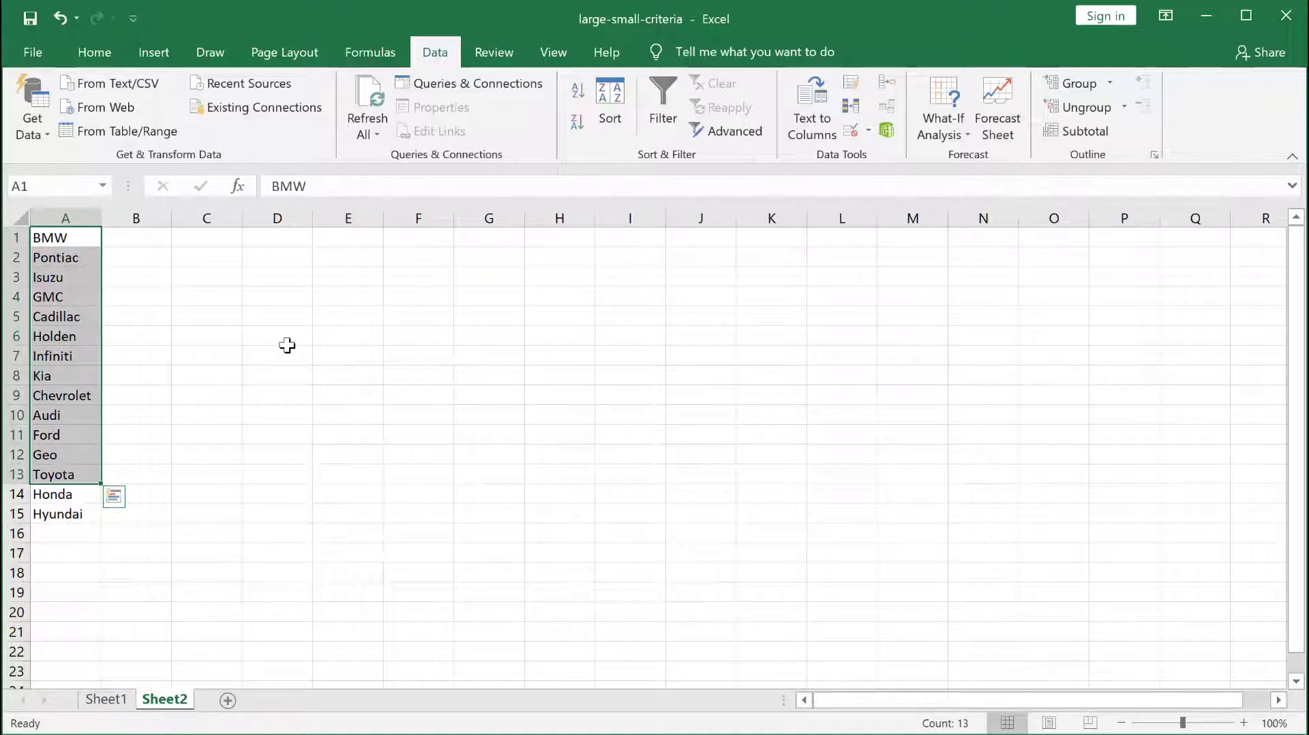
pyautogui.click(227, 331)
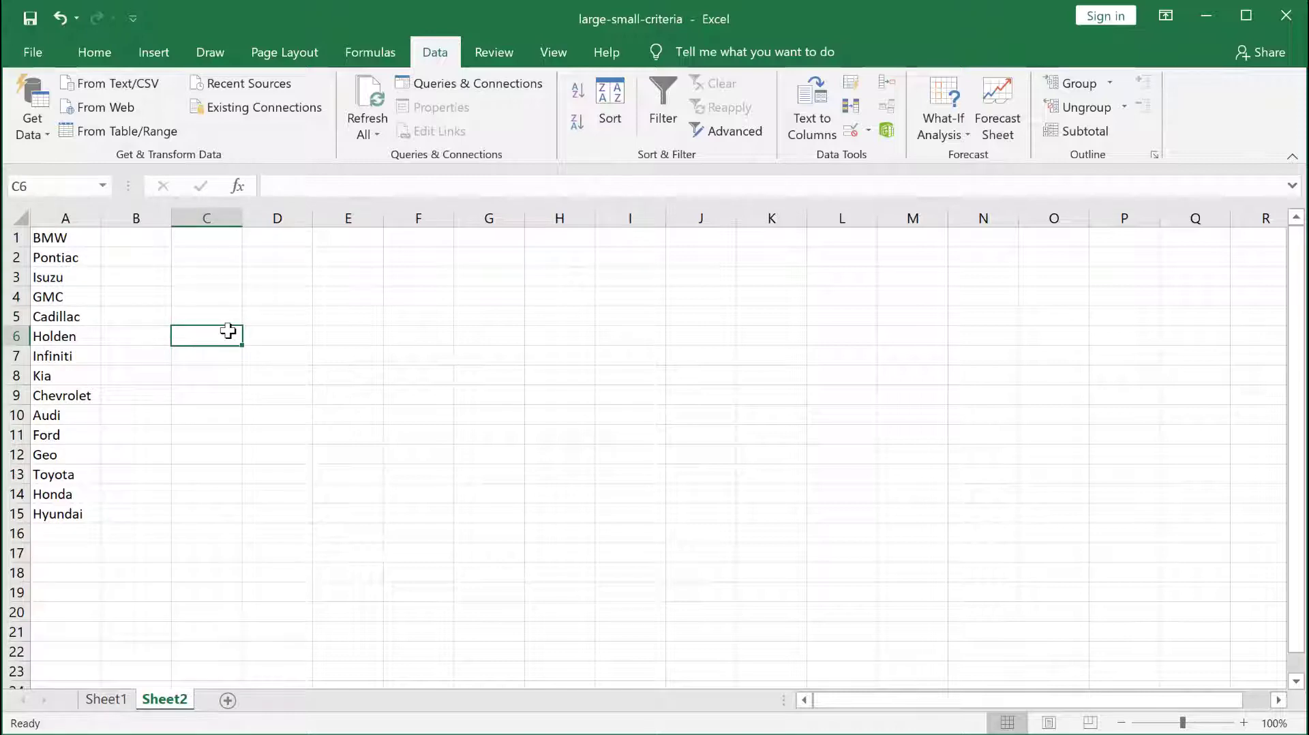
pyautogui.moveTo(64, 237)
pyautogui.mouseDown()
pyautogui.moveTo(64, 513)
pyautogui.moveTo(62, 242)
pyautogui.mouseUp()
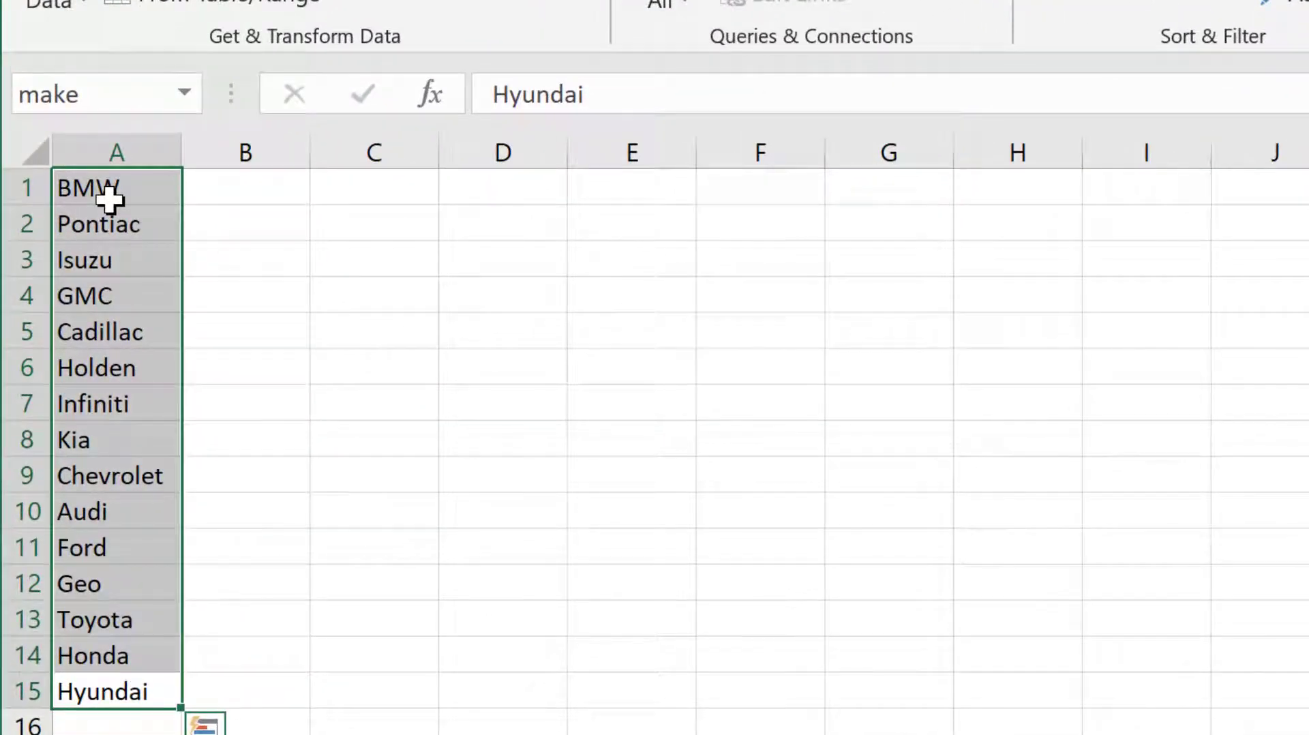
pyautogui.hotkey('ctrl', 'c')
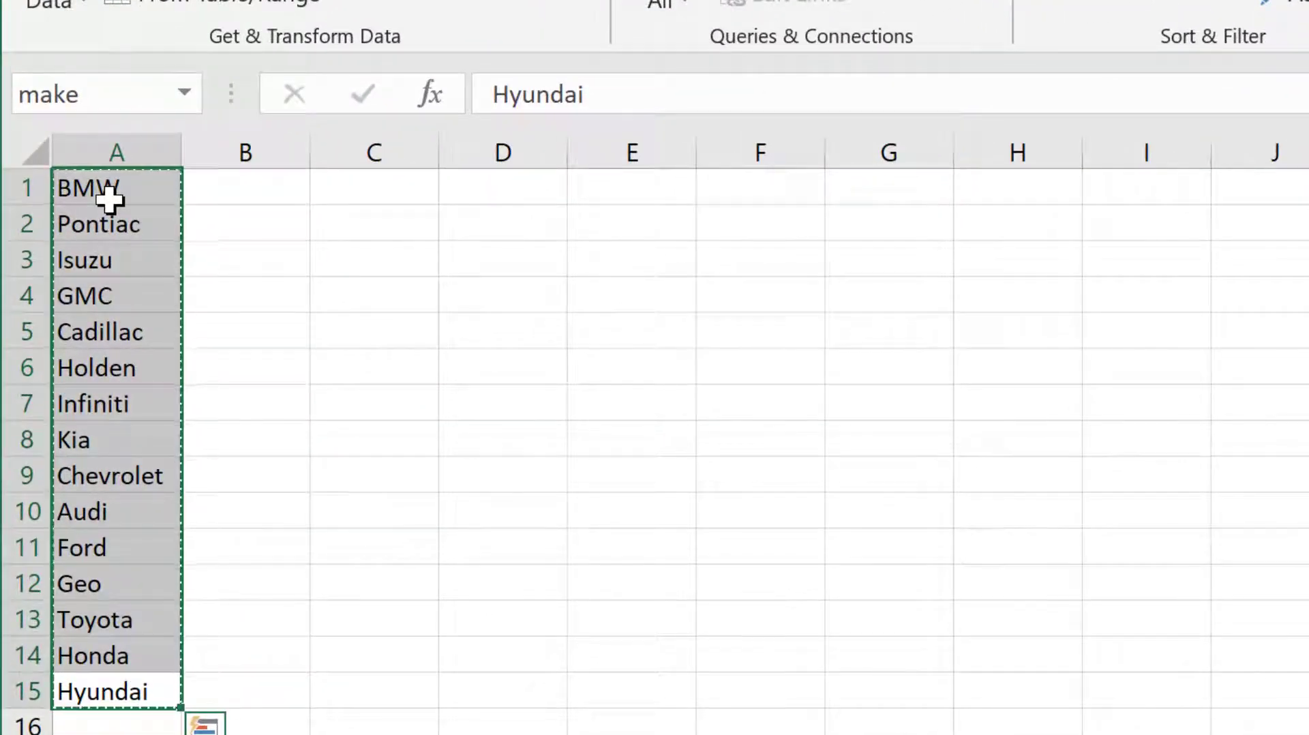
pyautogui.click(399, 187)
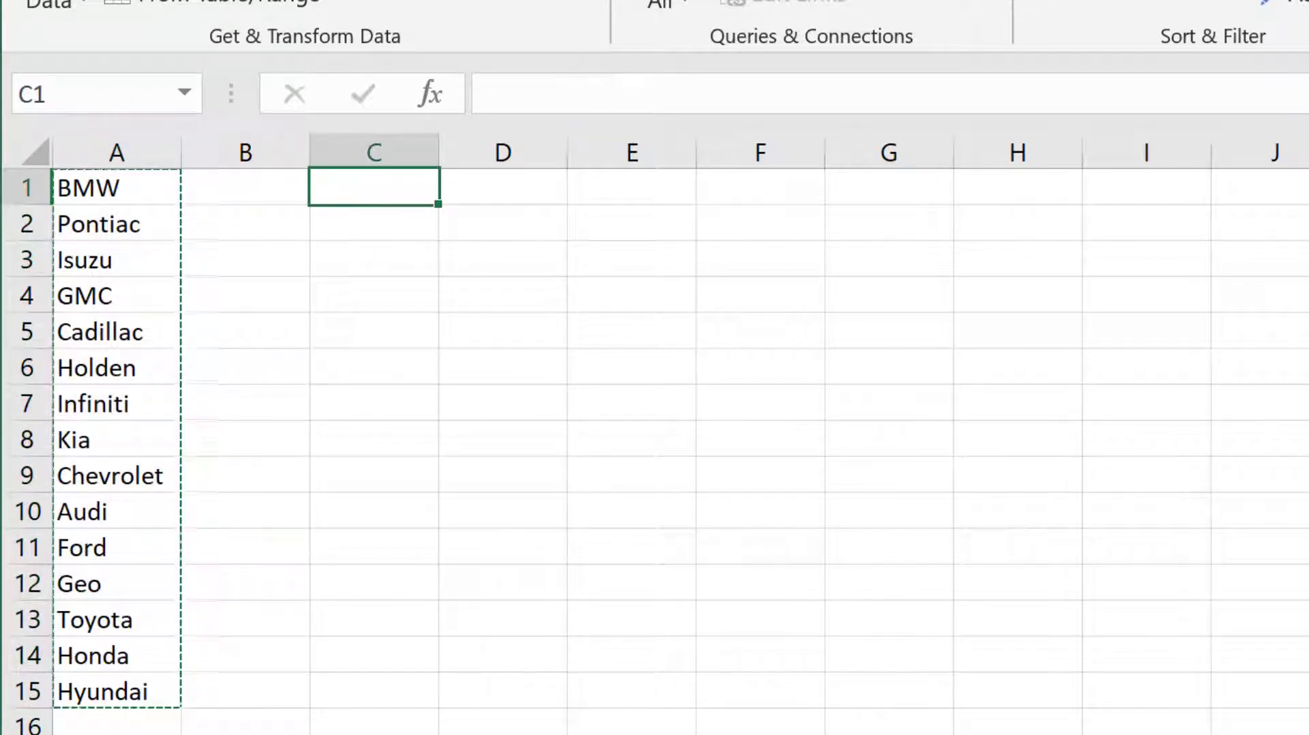
pyautogui.click(109, 1)
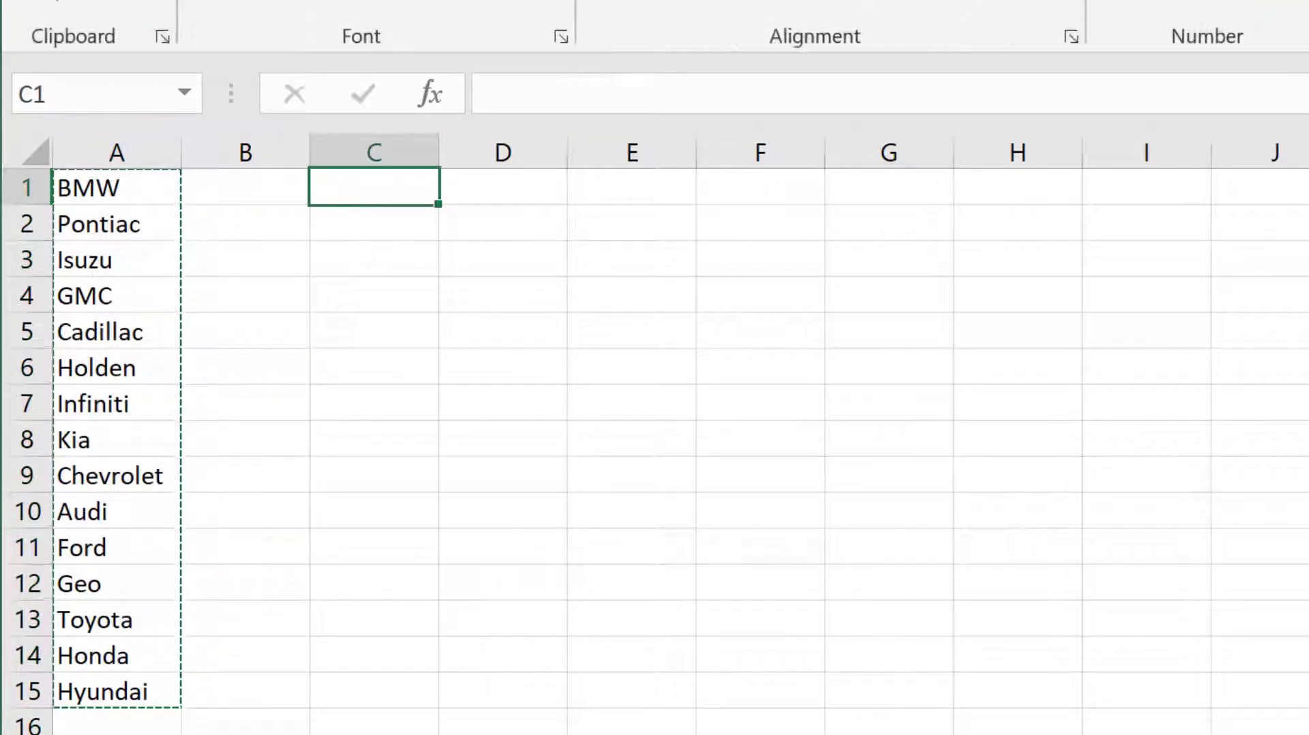
pyautogui.click(75, 5)
pyautogui.click(55, 255)
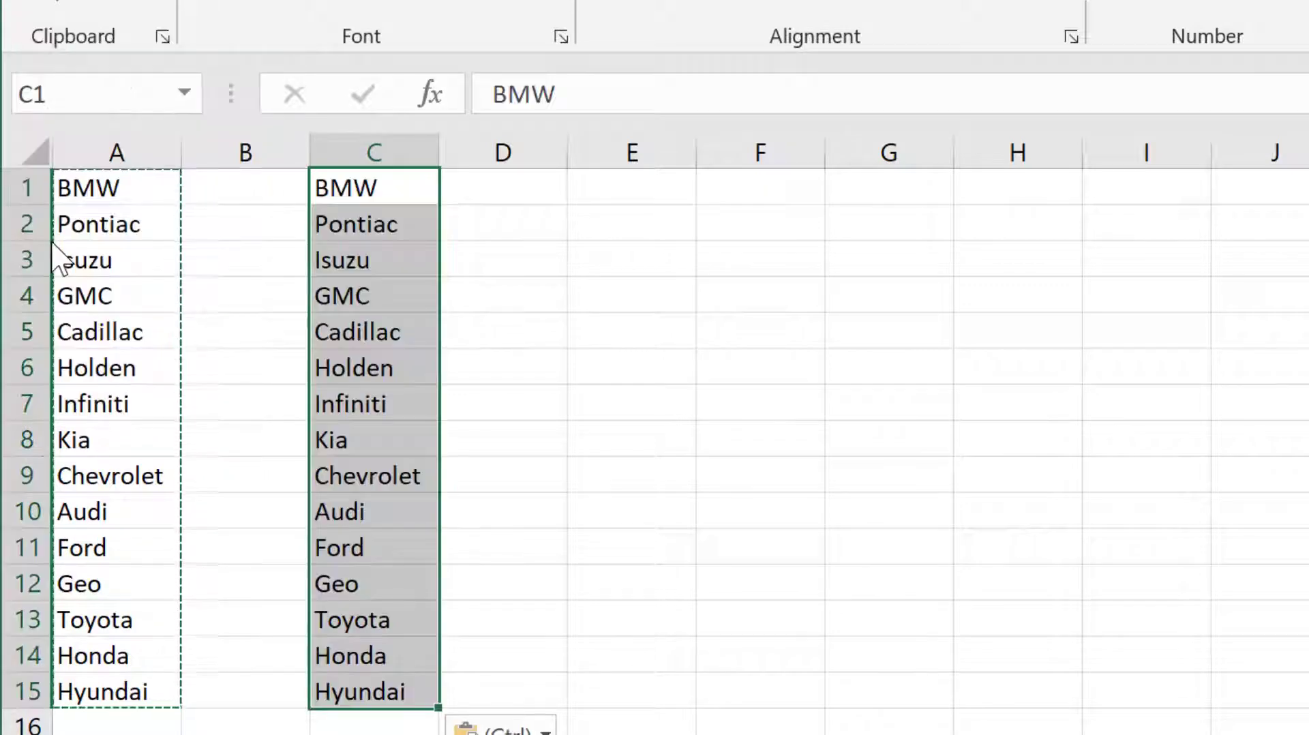
# - Check the range name of the original makes in A1:A15, and name the copied range C1:C15 make2
pyautogui.click(394, 259)
pyautogui.moveTo(154, 186); pyautogui.dragTo(144, 532)
pyautogui.moveTo(100, 680); pyautogui.dragTo(100, 678)
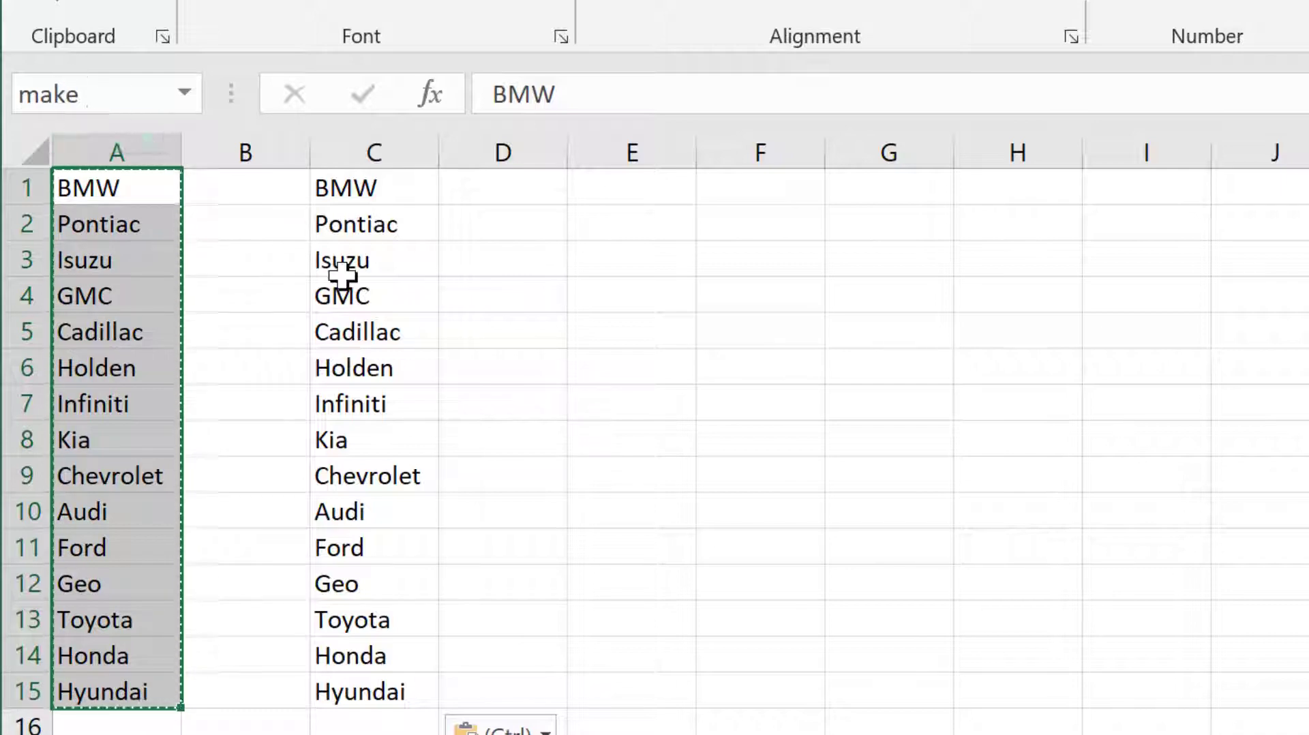
pyautogui.moveTo(378, 178)
pyautogui.mouseDown()
pyautogui.moveTo(388, 573)
pyautogui.moveTo(351, 682)
pyautogui.mouseUp()
pyautogui.click(107, 95)
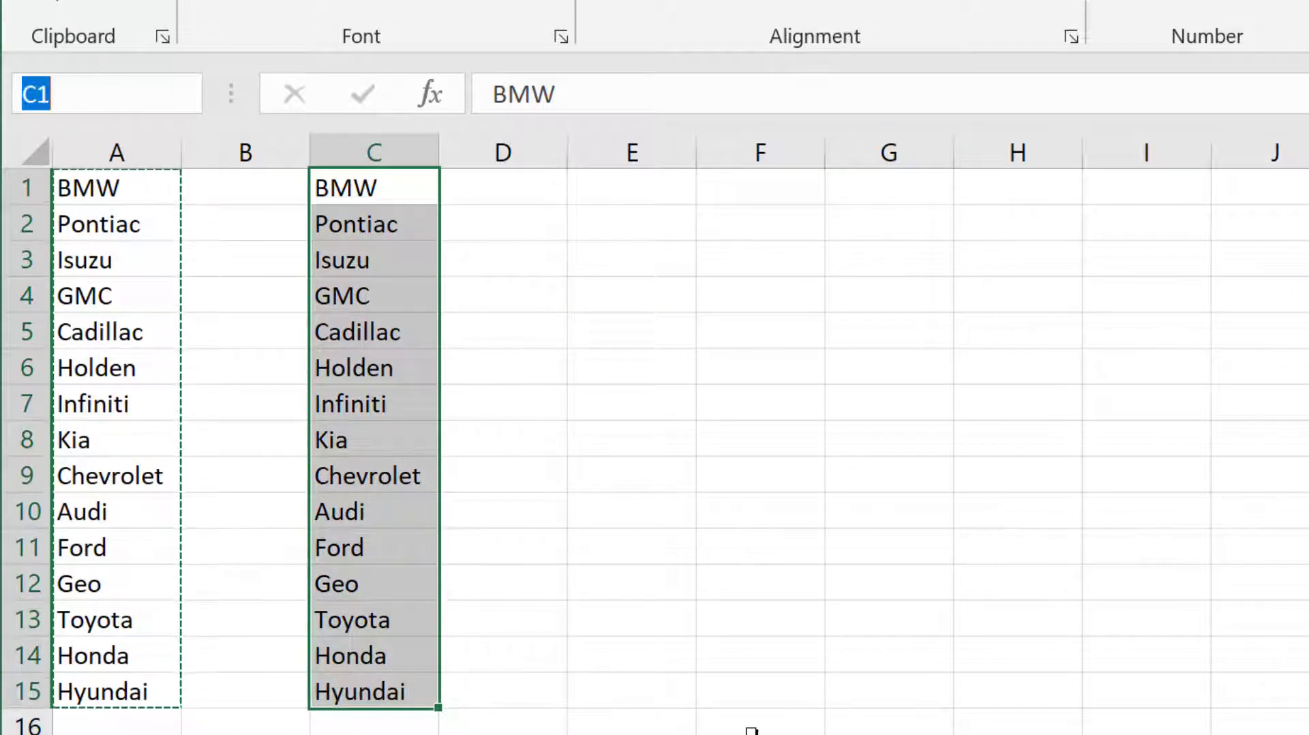
pyautogui.write('make')
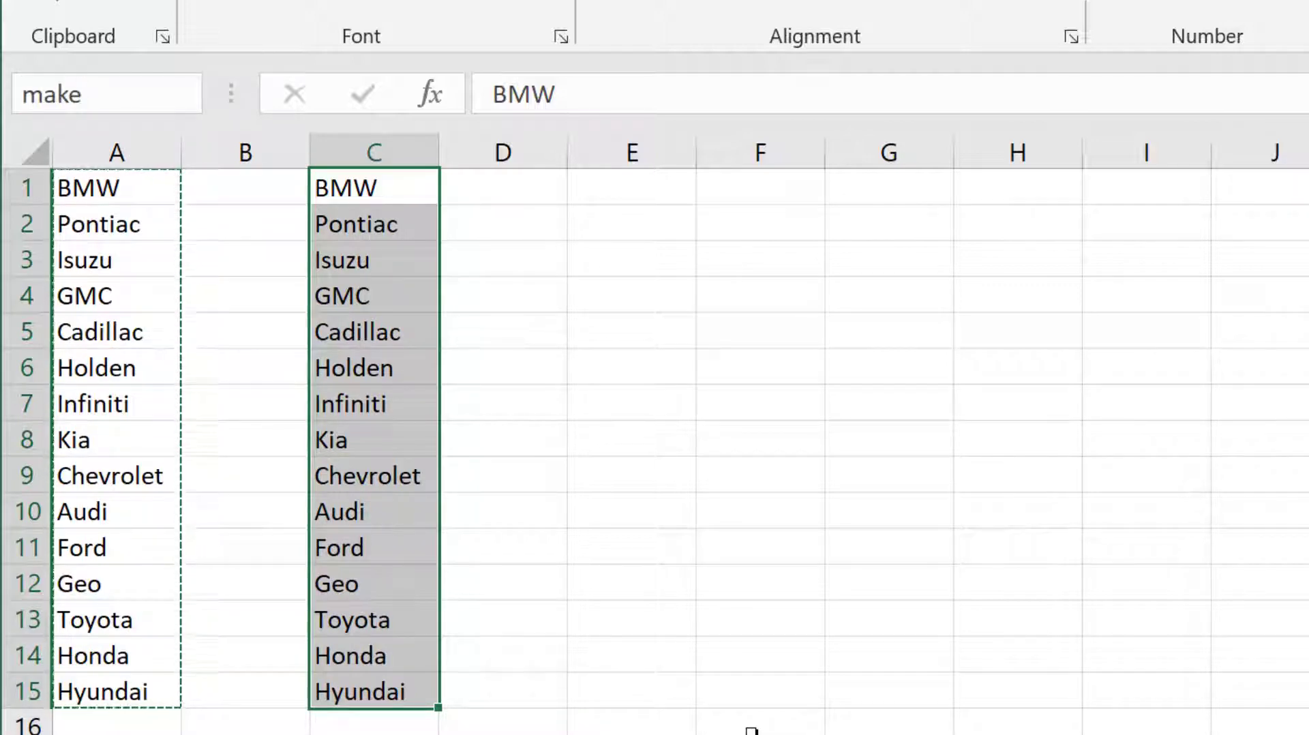
pyautogui.write('2')
pyautogui.press('Return')
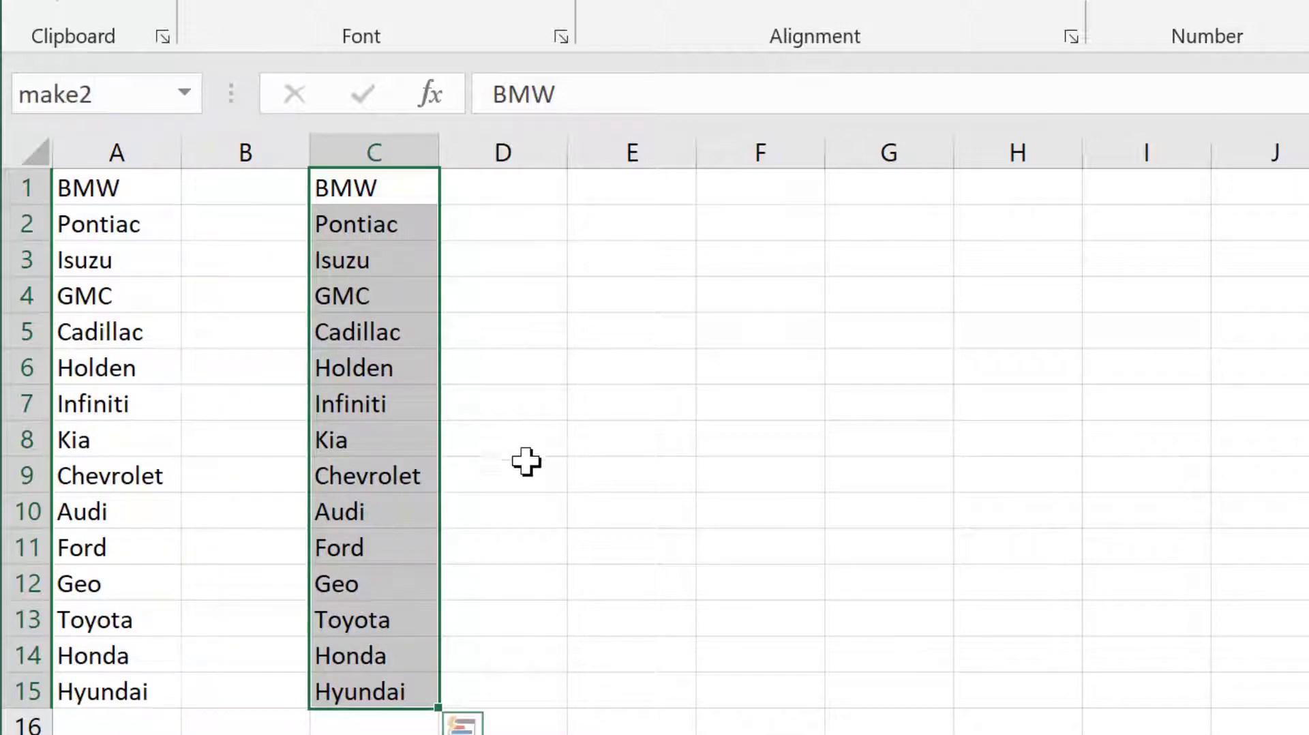
# - Add a list data validation to cell E5 on Sheet2 with the source =make2 and display its drop-down choices
pyautogui.click(665, 338)
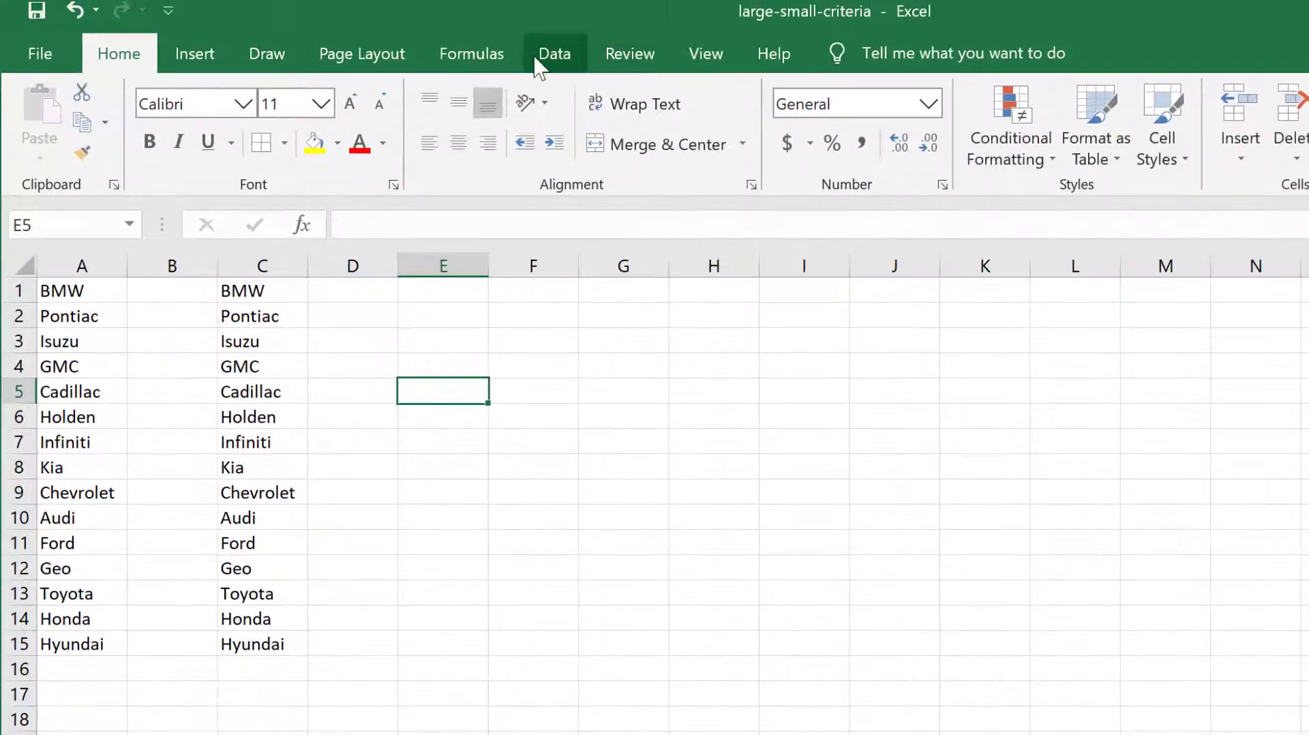
pyautogui.click(552, 60)
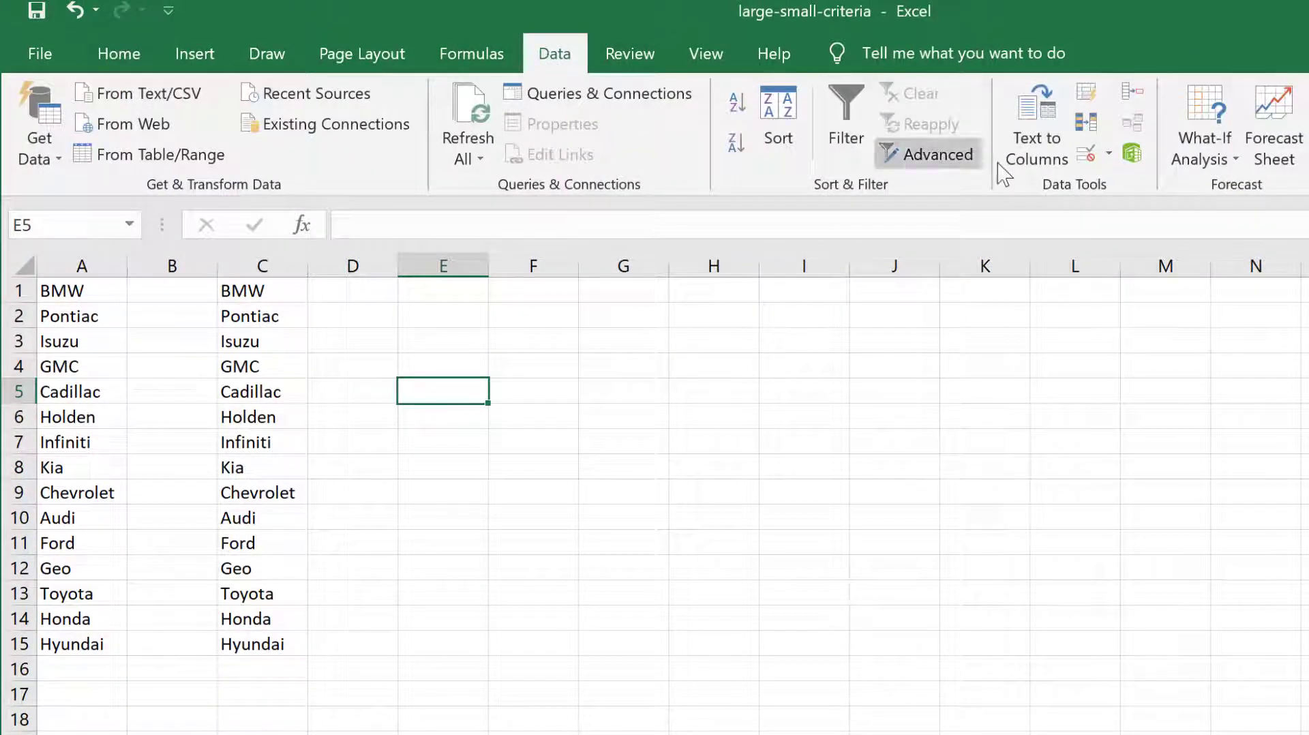
pyautogui.click(1110, 158)
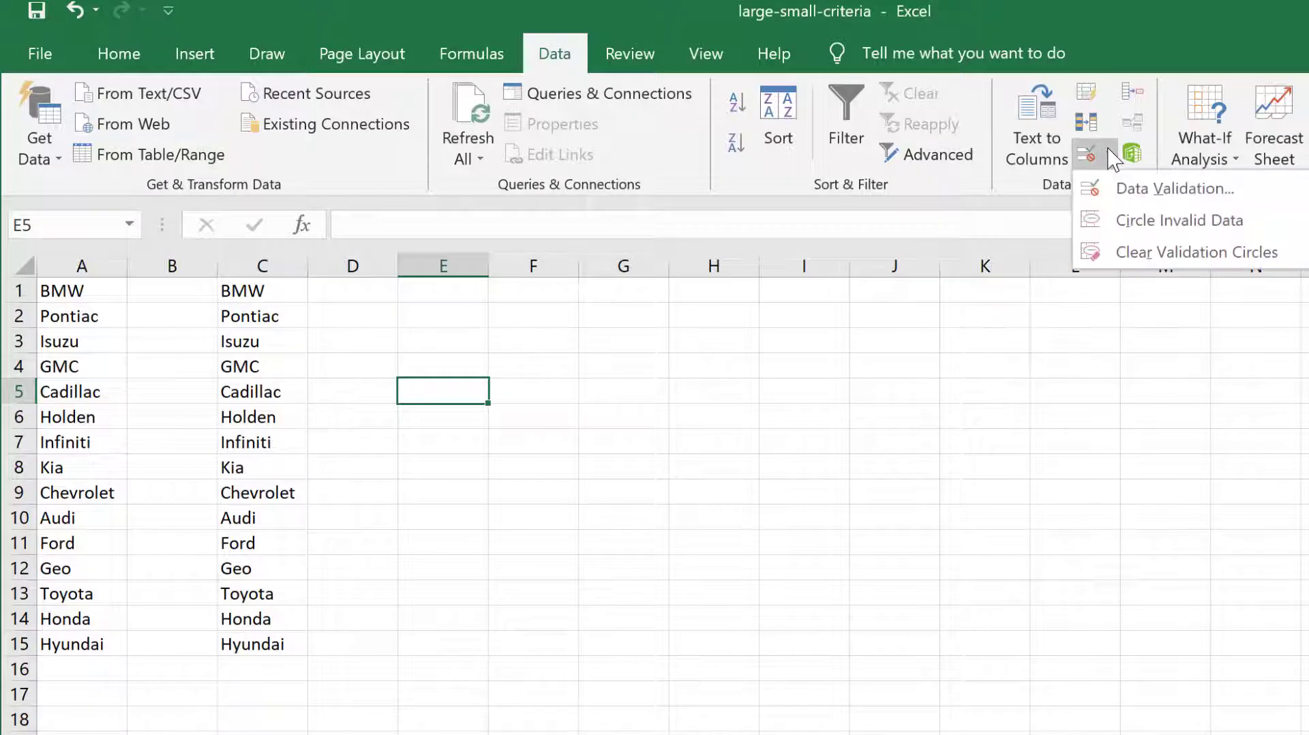
pyautogui.click(1132, 201)
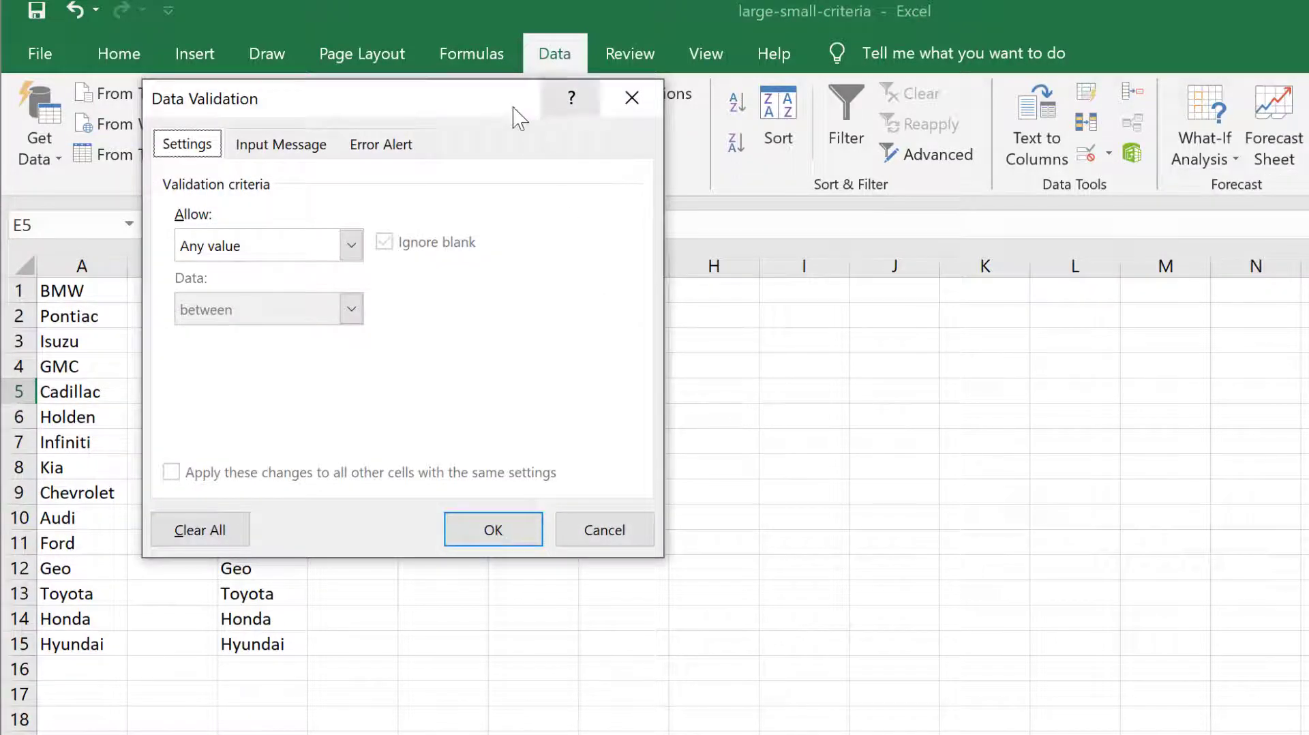
pyautogui.moveTo(511, 111); pyautogui.dragTo(975, 282)
pyautogui.click(818, 417)
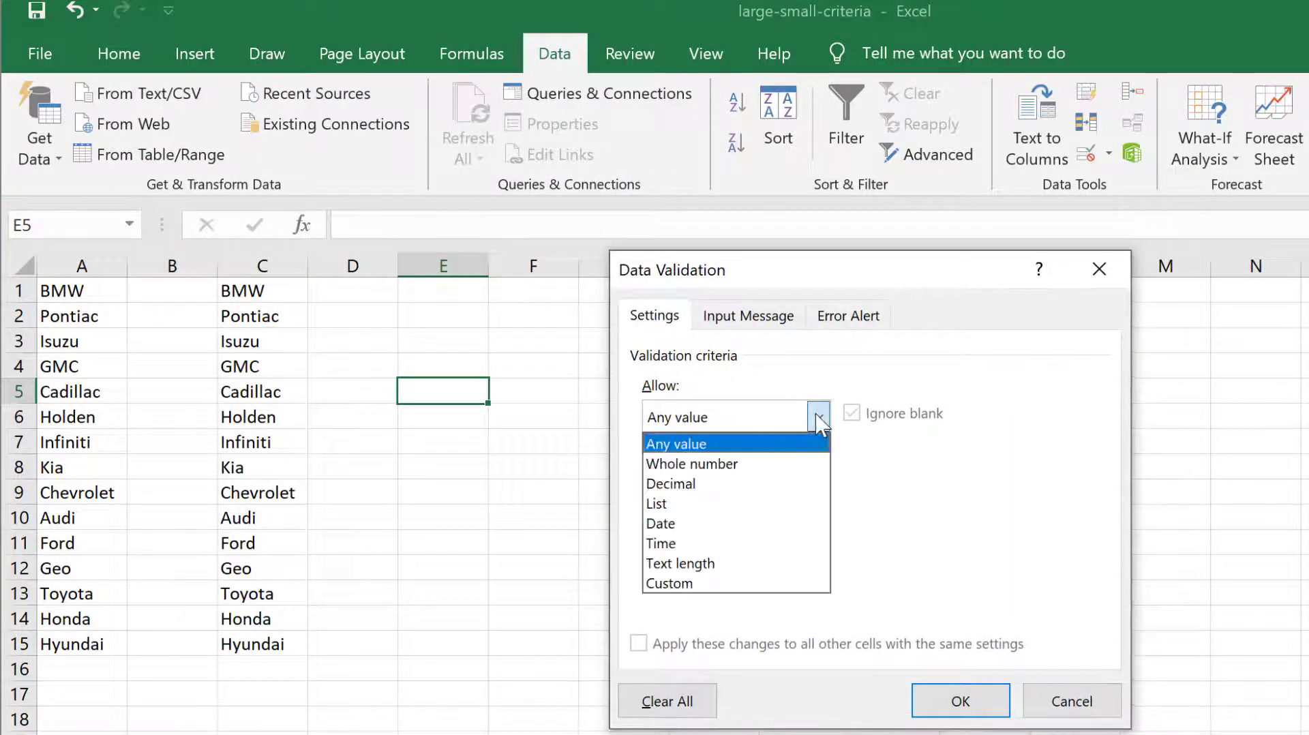
pyautogui.click(750, 508)
pyautogui.click(693, 538)
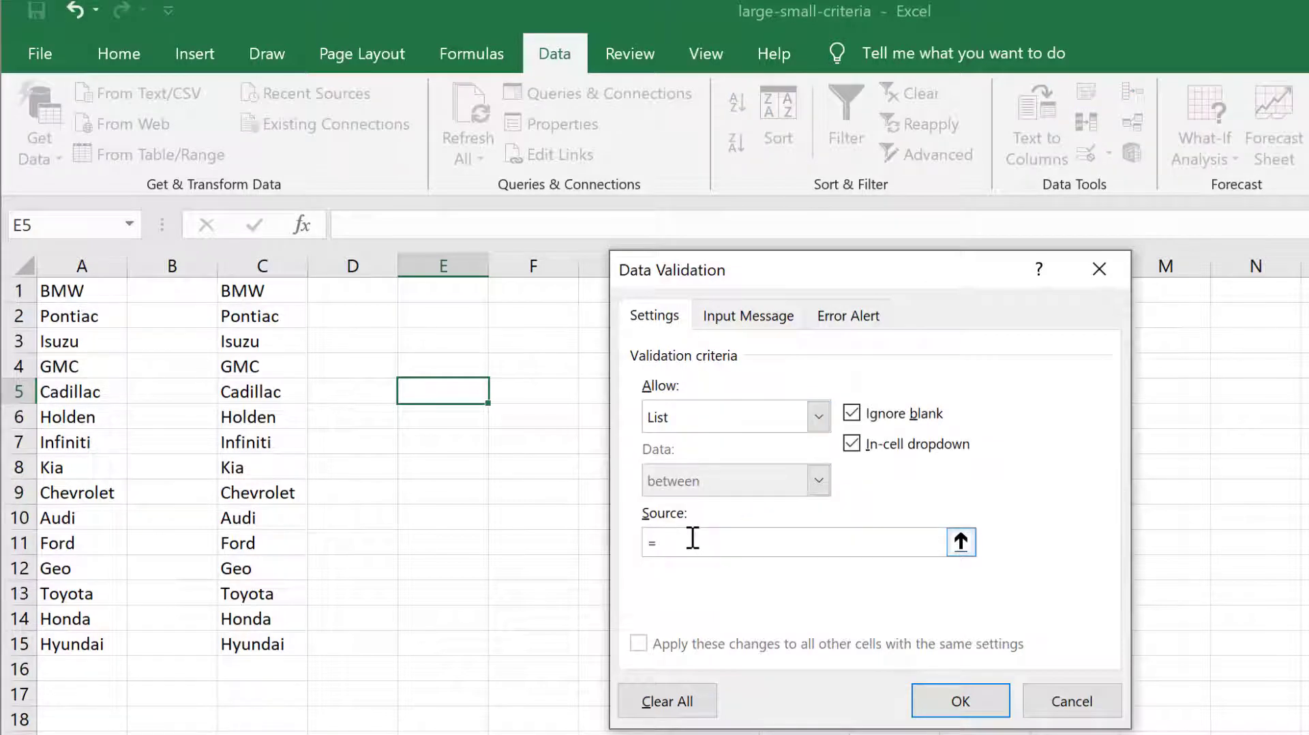
pyautogui.write('=make2')
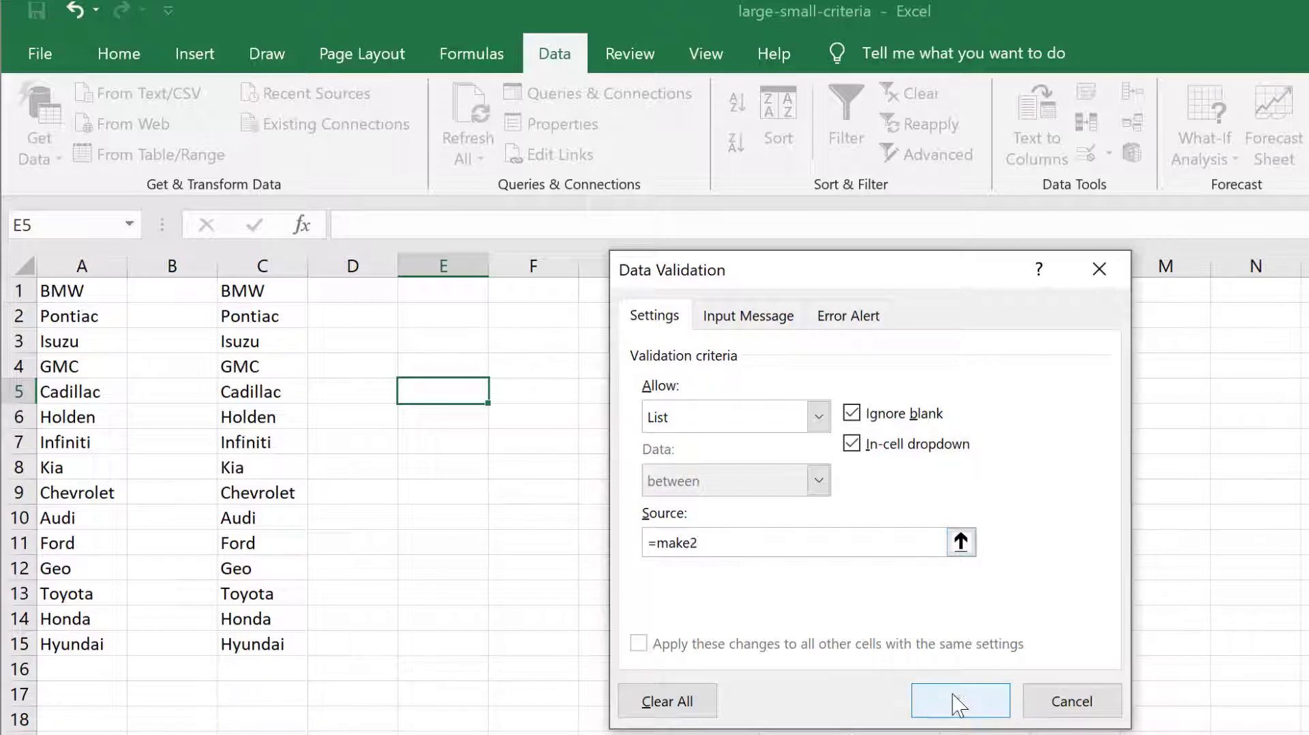
pyautogui.click(960, 702)
pyautogui.click(505, 392)
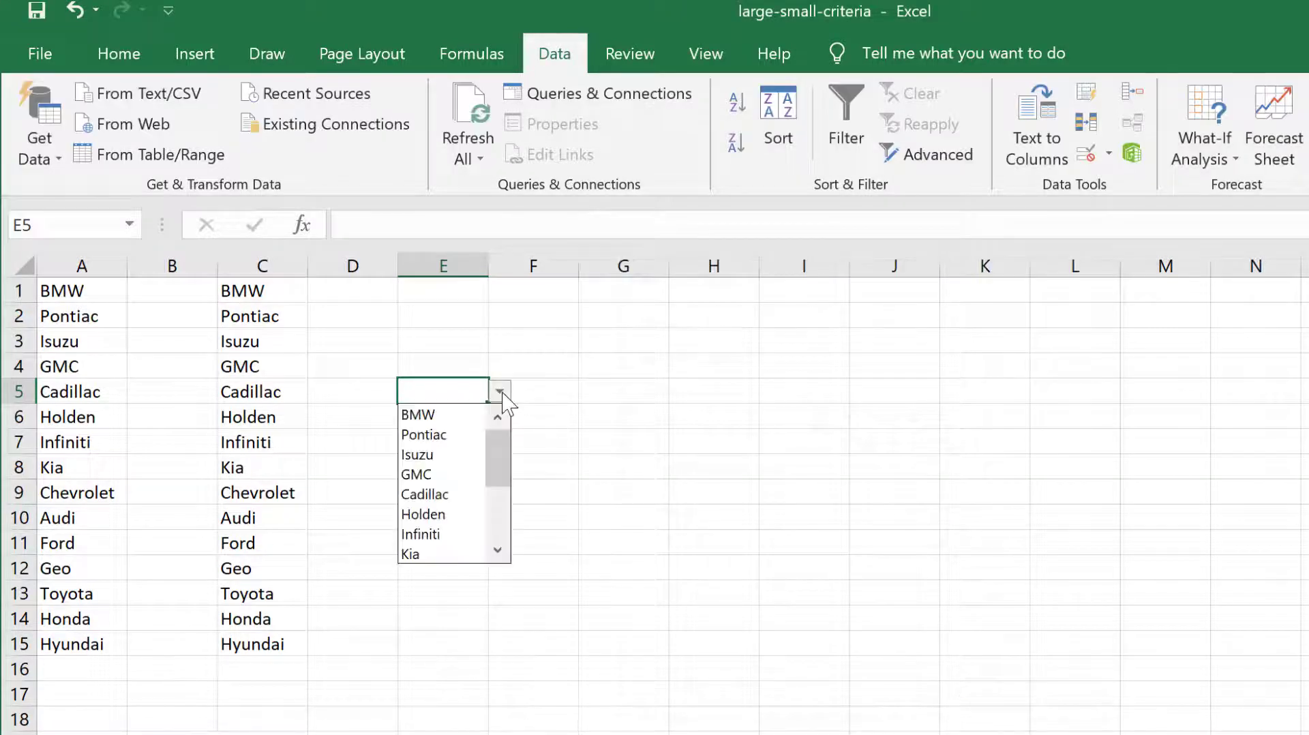
pyautogui.press('Escape')
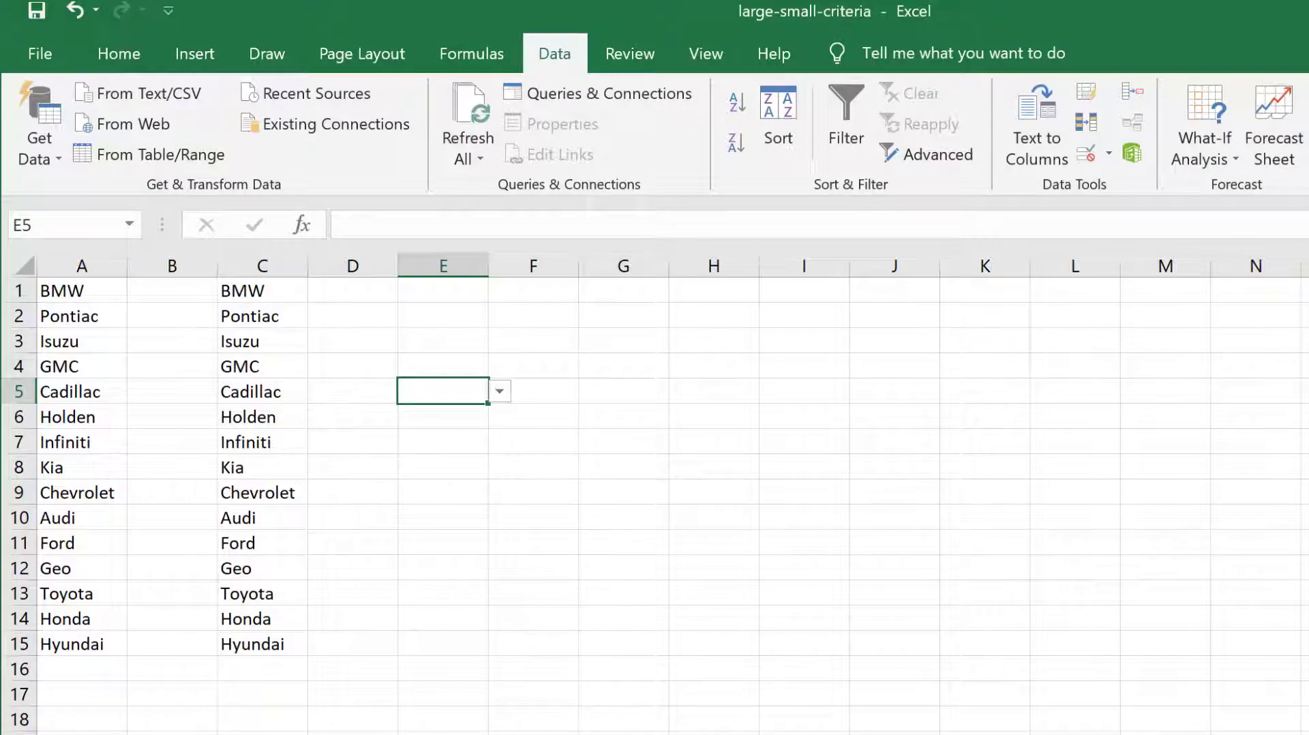